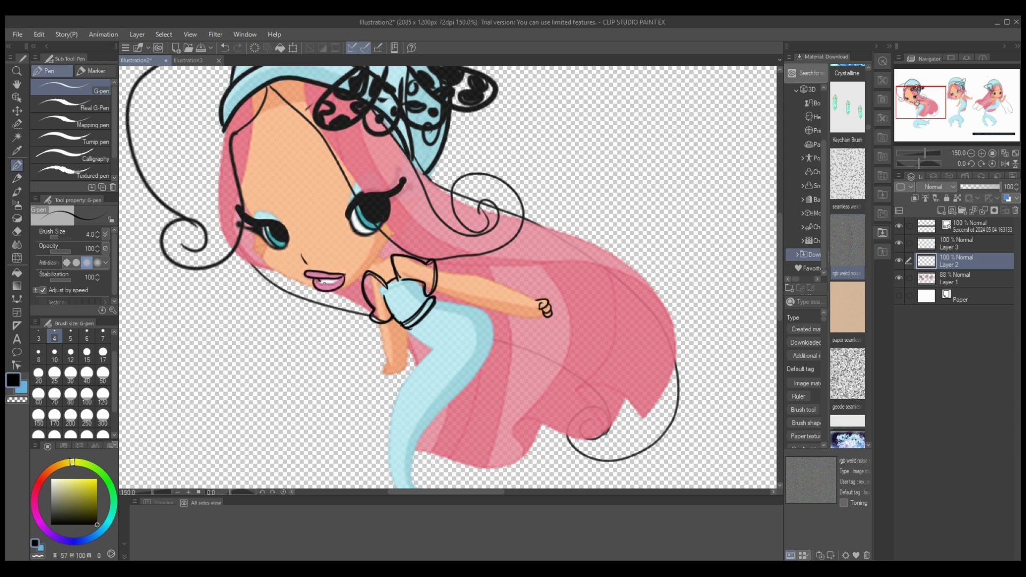
Step: Ink the centre folds of the moth-shaped ornament on the left mermaid's hat
scroll(270, 141, up, 5)
mouse_move(393, 163)
mouse_down()
mouse_move(345, 196)
mouse_move(330, 250)
mouse_move(385, 188)
mouse_move(375, 230)
mouse_move(400, 218)
mouse_up()
mouse_move(388, 164)
mouse_down()
mouse_move(463, 185)
mouse_move(416, 234)
mouse_up()
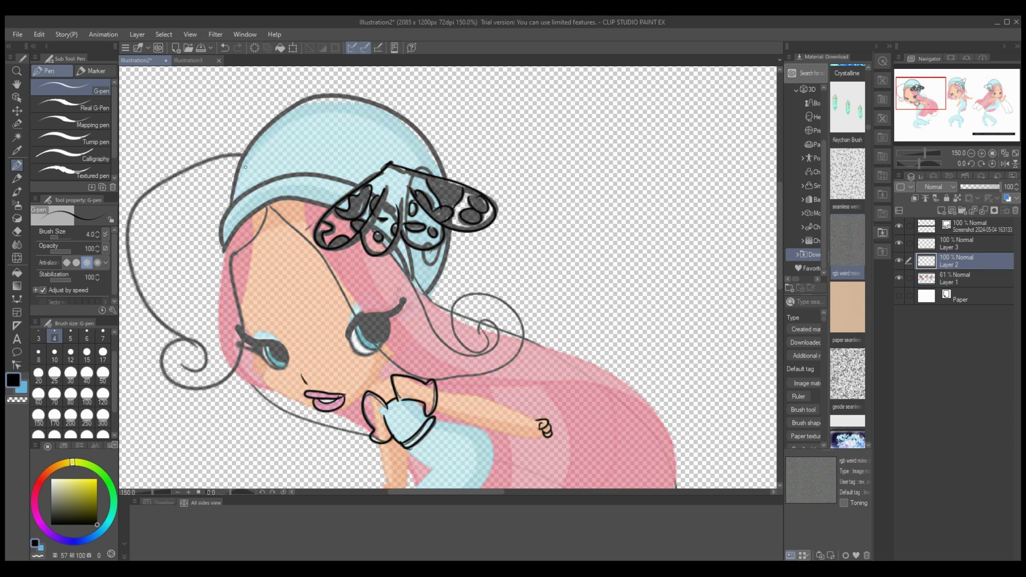
Step: Ink the curled hair strand beside the left mermaid's face and the brim and crown of her hat
mouse_move(260, 230)
mouse_down()
mouse_move(211, 377)
mouse_move(185, 366)
mouse_up()
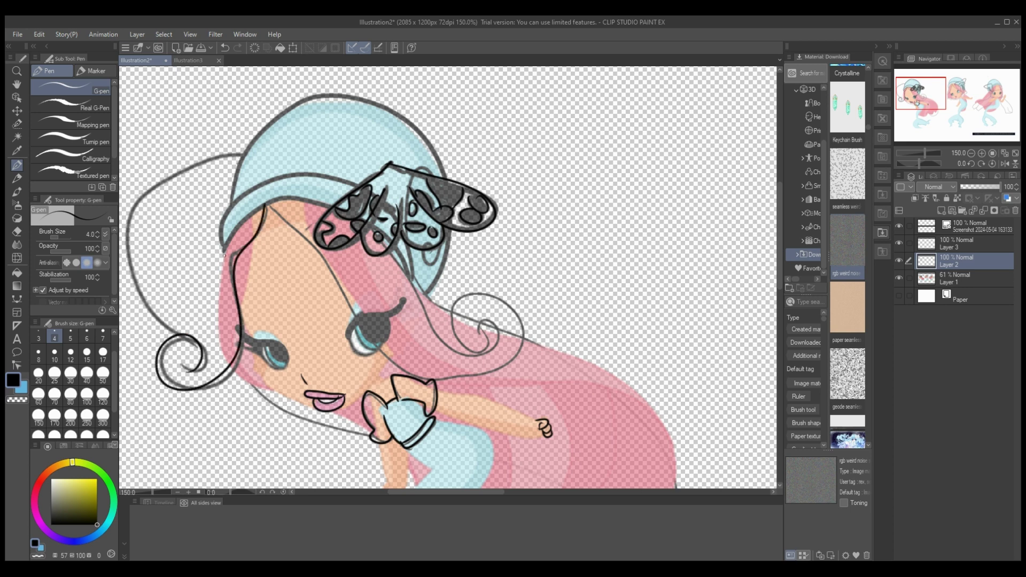
drag(222, 262, 177, 336)
mouse_move(223, 244)
mouse_down()
mouse_move(264, 176)
mouse_move(348, 177)
mouse_up()
mouse_move(235, 160)
mouse_down()
mouse_move(355, 96)
mouse_move(443, 165)
mouse_move(449, 238)
mouse_move(428, 291)
mouse_up()
Step: Add a new layer beneath Layer 1, ink the left mermaid's long back hair with its curled end, and return to Layer 2
scroll(411, 290, down, 3)
key(ctrl+shift+n)
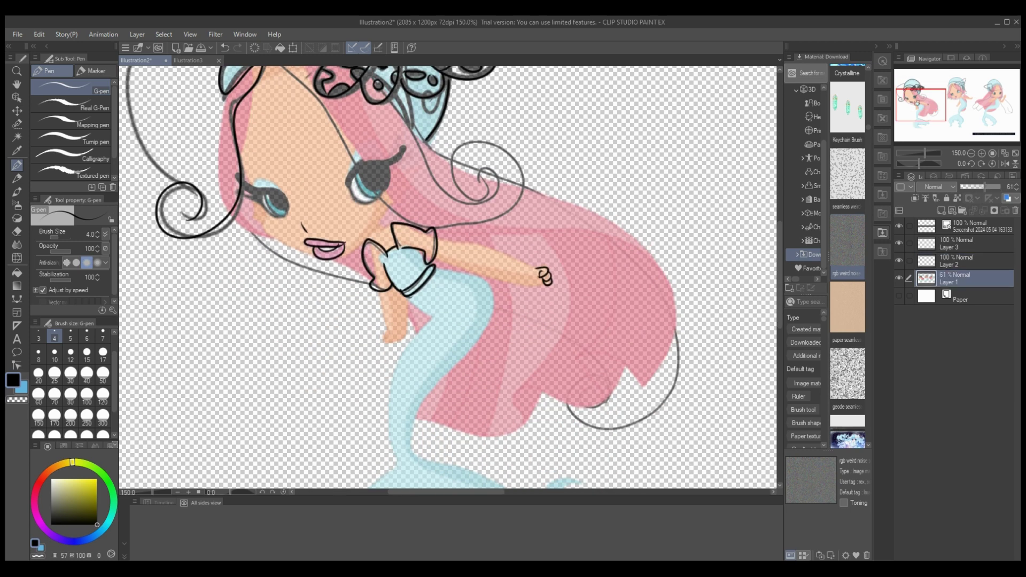
key(ctrl+[)
key(ctrl+[)
mouse_move(441, 159)
mouse_down()
mouse_move(697, 363)
mouse_move(614, 433)
mouse_move(598, 365)
mouse_move(238, 204)
mouse_move(264, 211)
mouse_move(275, 238)
mouse_move(335, 264)
mouse_move(386, 205)
mouse_up()
key(alt+])
key(alt+])
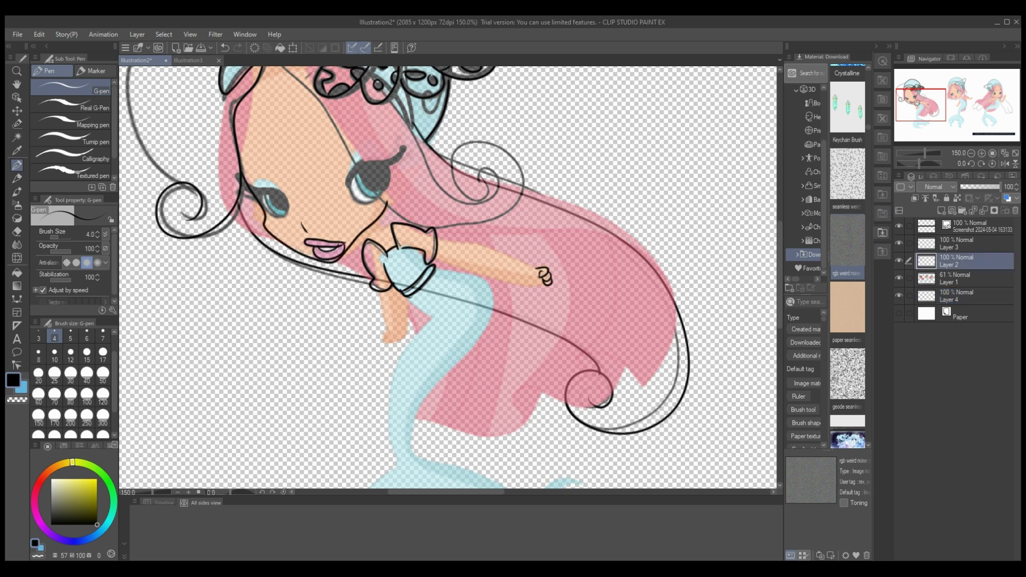
Step: Undo the left mermaid's jawline strokes and redraw the jaw from the side hair strand to the far cheek
scroll(335, 383, up, 5)
key(ctrl+z)
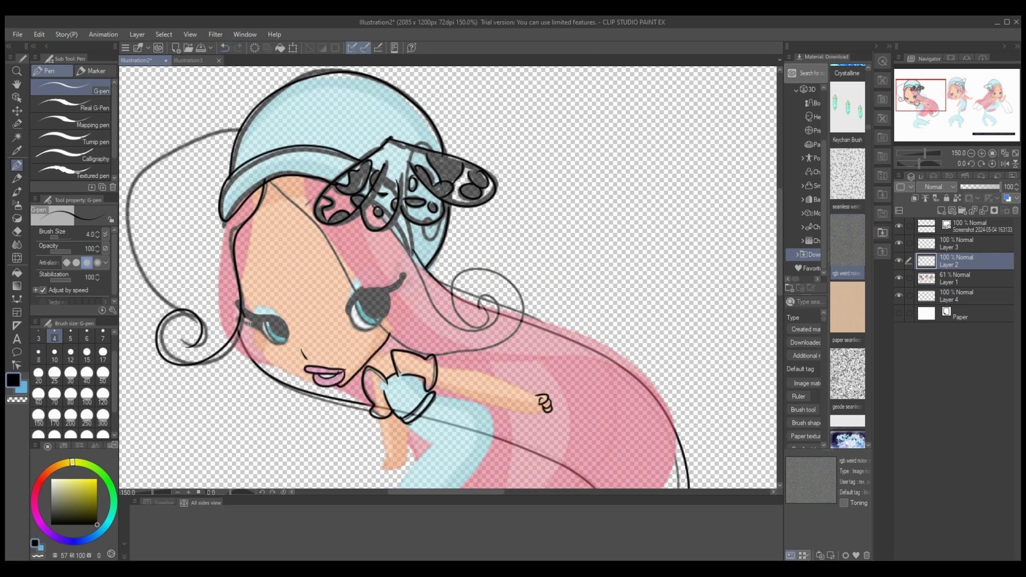
mouse_move(245, 317)
mouse_down()
mouse_move(340, 390)
mouse_move(298, 380)
mouse_move(244, 316)
mouse_up()
key(ctrl+z)
key(ctrl+z)
key(ctrl+z)
mouse_move(237, 271)
mouse_down()
mouse_move(263, 353)
mouse_move(324, 392)
mouse_move(385, 330)
mouse_up()
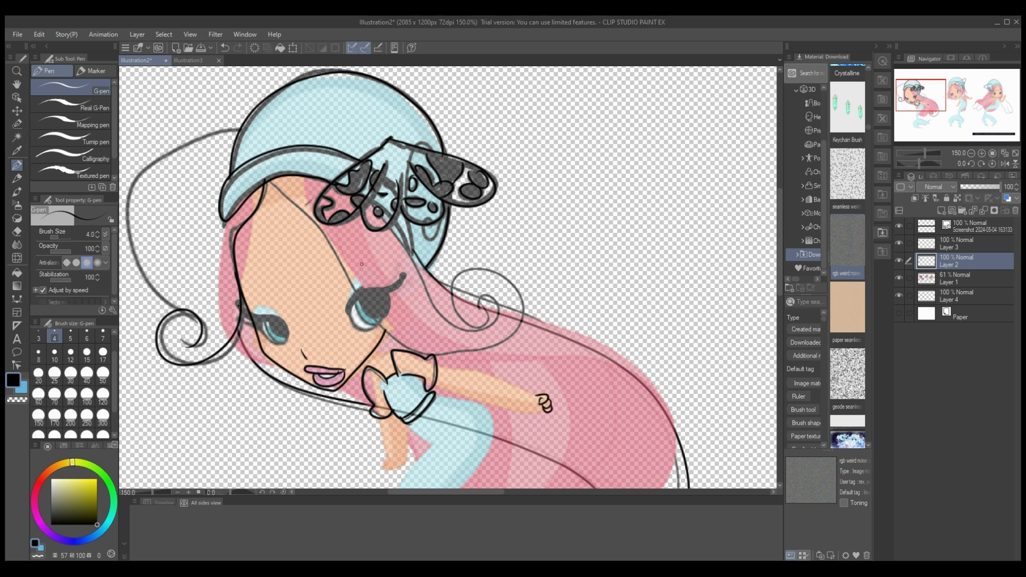
Step: Ink the strand from the left mermaid's hat to the small curl and the long front lock ending in a spiral
mouse_move(223, 220)
mouse_down()
mouse_move(209, 278)
mouse_move(184, 316)
mouse_up()
click(225, 48)
drag(225, 219, 190, 309)
mouse_move(275, 175)
mouse_down()
mouse_move(377, 311)
mouse_move(497, 270)
mouse_move(487, 302)
mouse_move(435, 292)
mouse_up()
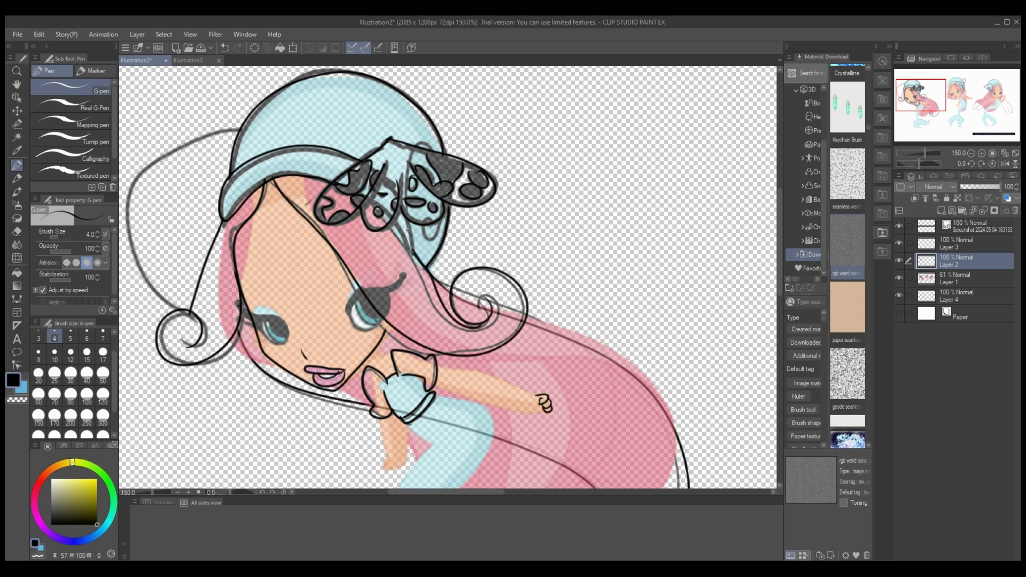
drag(416, 255, 399, 210)
Step: Set the brush size to 12 and ink thick upper lash lines on both of the left mermaid's eyes
click(70, 354)
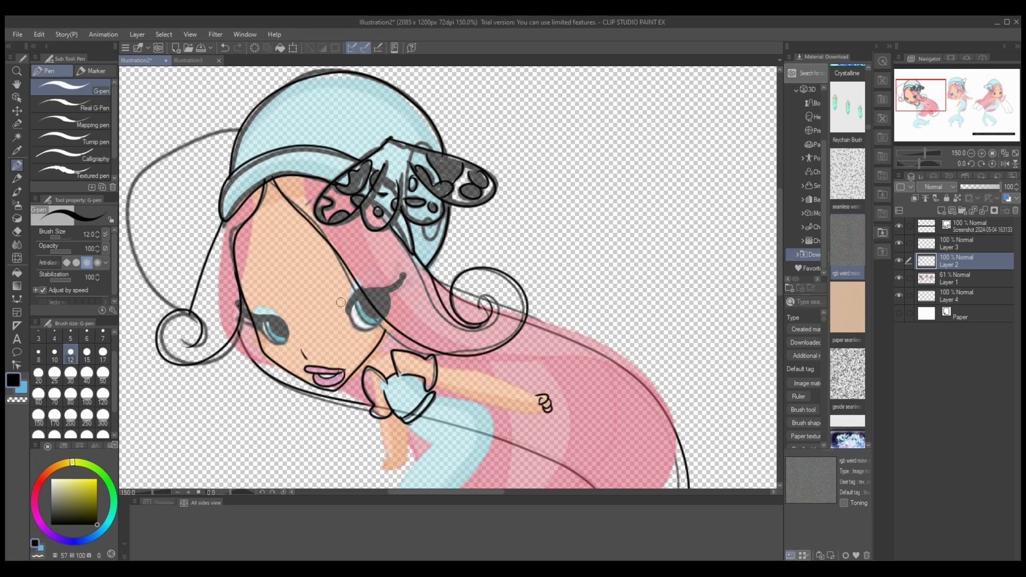
drag(345, 315, 404, 276)
mouse_move(291, 331)
mouse_down()
mouse_move(223, 306)
mouse_move(287, 341)
mouse_up()
Step: Set the brush size to 7 and ink the irises and dark pupils of the left mermaid's eyes
click(103, 335)
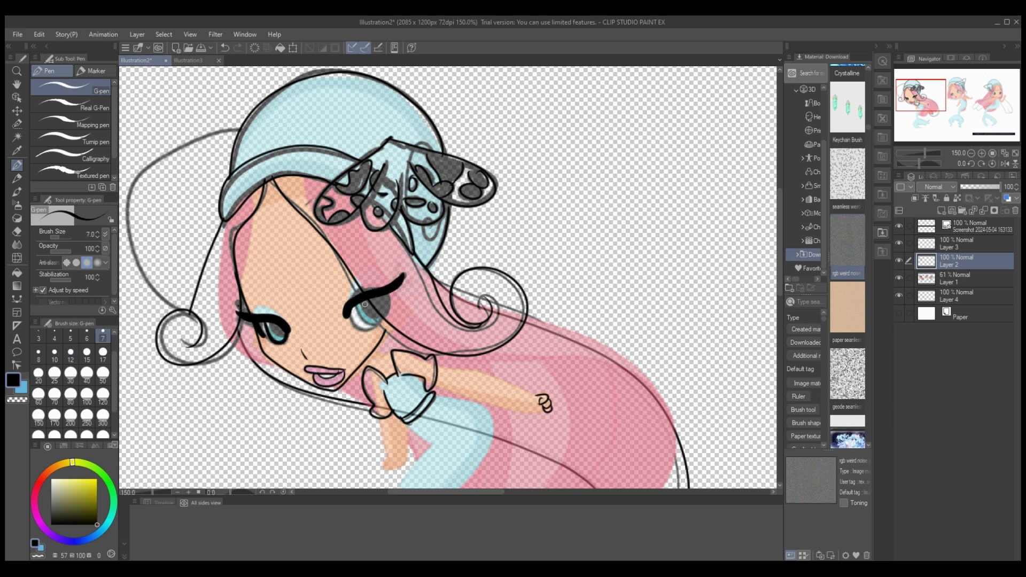
mouse_move(353, 321)
mouse_down()
mouse_move(385, 306)
mouse_move(383, 317)
mouse_up()
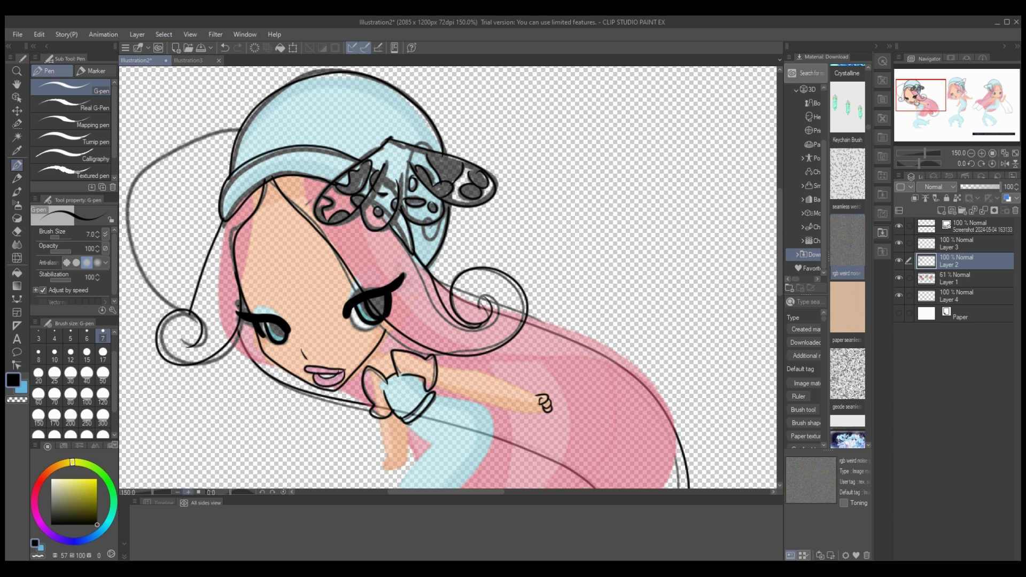
scroll(453, 297, up, 4)
mouse_move(218, 331)
mouse_down()
mouse_move(437, 340)
mouse_move(493, 376)
mouse_move(466, 323)
mouse_up()
Step: Set the brush size to 4 and ink the left mermaid's neck, shoulders and both arms
scroll(518, 279, down, 5)
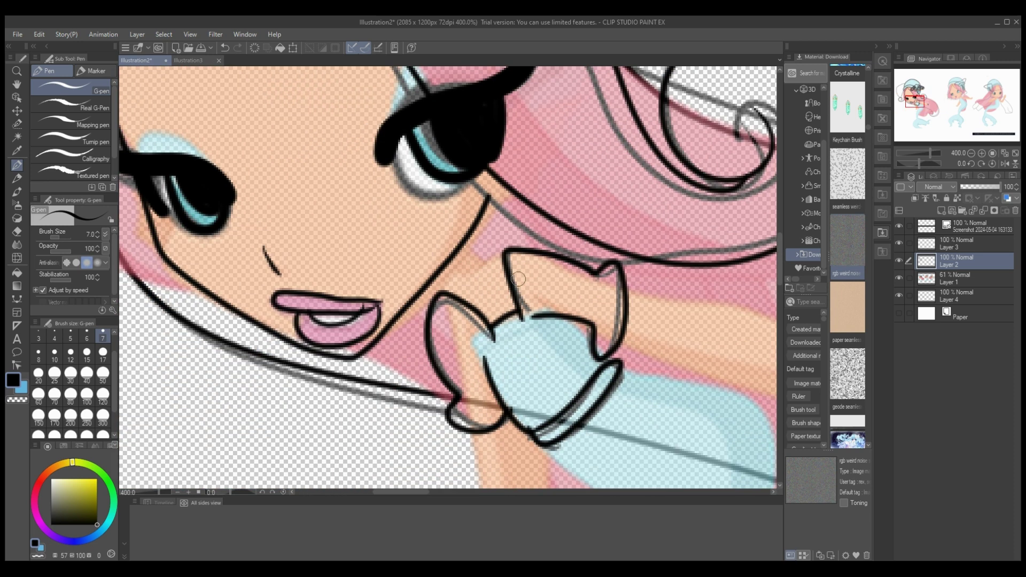
click(54, 336)
mouse_move(464, 243)
mouse_down()
mouse_move(488, 263)
mouse_move(455, 292)
mouse_up()
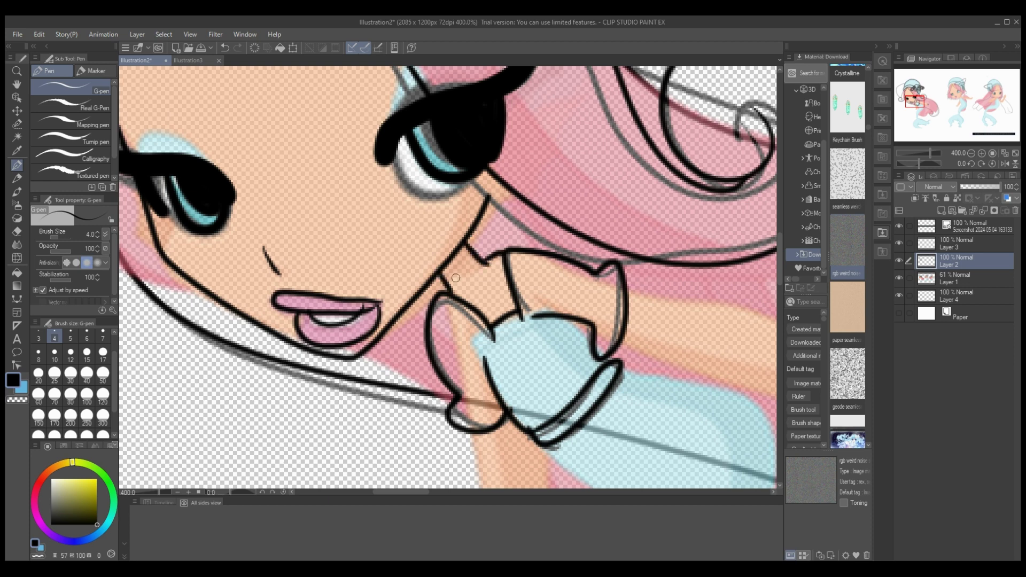
scroll(455, 278, down, 3)
mouse_move(533, 309)
mouse_down()
mouse_move(682, 348)
mouse_move(537, 283)
mouse_up()
scroll(502, 288, down, 3)
mouse_move(461, 286)
mouse_down()
mouse_move(469, 352)
mouse_move(480, 355)
mouse_move(495, 294)
mouse_up()
Step: Ink both sides of the left mermaid's tail and its two long pointed fins
scroll(496, 294, down, 6)
scroll(535, 161, up, 1)
mouse_move(533, 118)
mouse_down()
mouse_move(615, 154)
mouse_move(504, 361)
mouse_move(644, 381)
mouse_move(709, 433)
mouse_move(727, 461)
mouse_up()
scroll(507, 374, down, 1)
mouse_move(495, 406)
mouse_down()
mouse_move(684, 473)
mouse_move(725, 461)
mouse_up()
scroll(481, 276, down, 3)
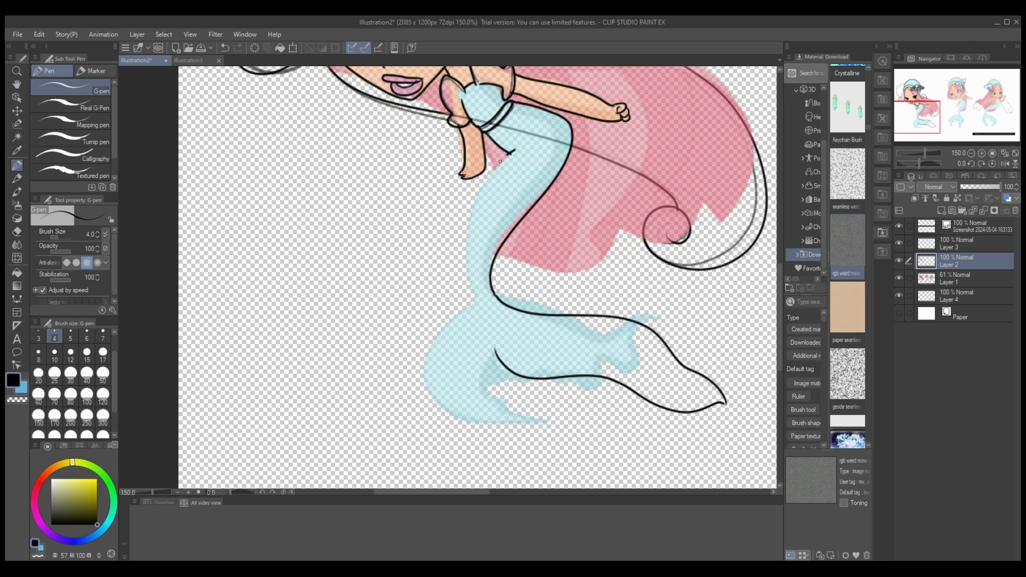
mouse_move(500, 161)
mouse_down()
mouse_move(434, 352)
mouse_move(454, 428)
mouse_move(424, 477)
mouse_up()
mouse_move(494, 347)
mouse_down()
mouse_move(491, 431)
mouse_move(425, 477)
mouse_up()
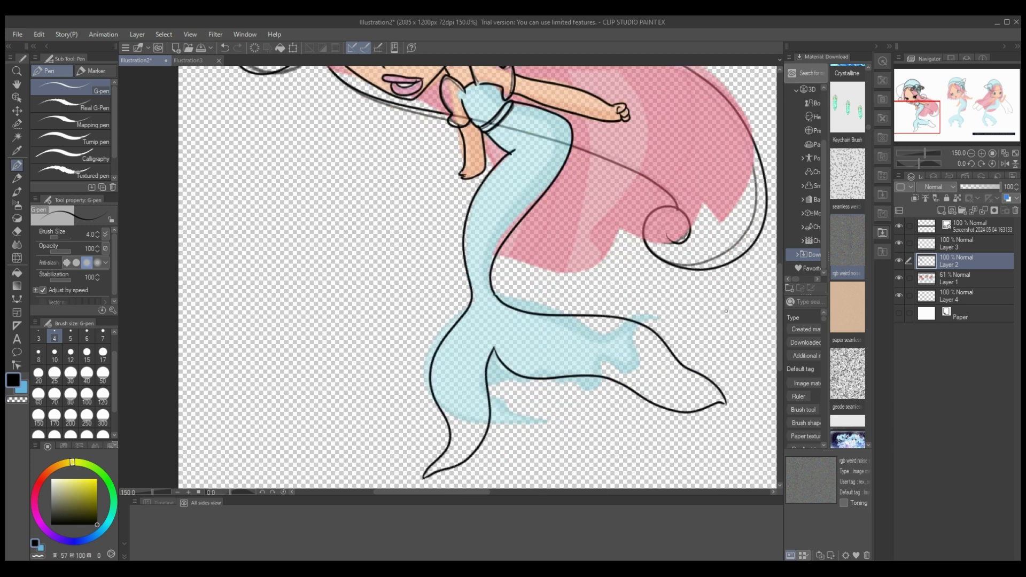
Step: Ink thin arched eyebrows on the left and middle mermaids
scroll(405, 229, up, 12)
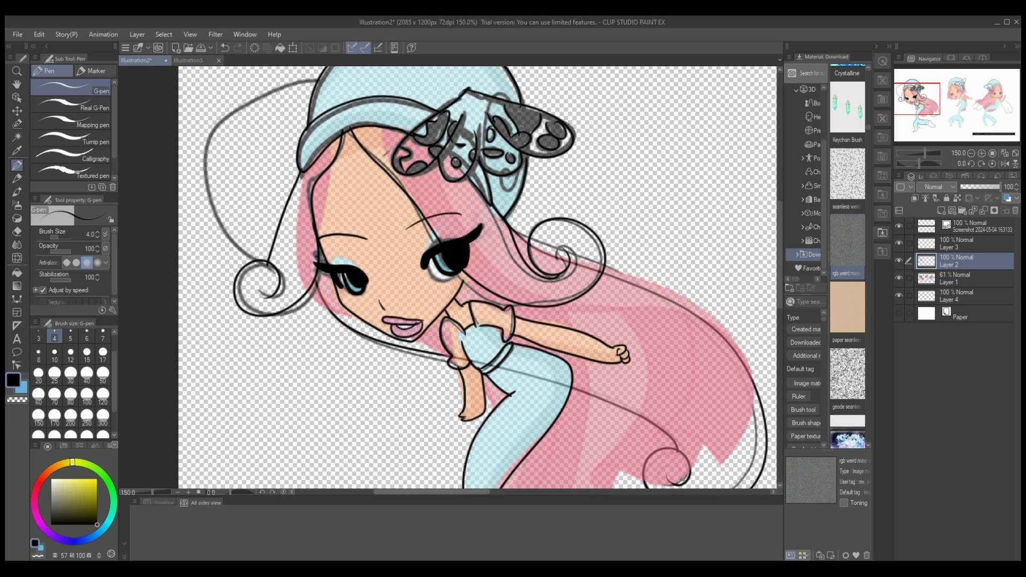
scroll(599, 422, right, 10)
drag(386, 141, 412, 147)
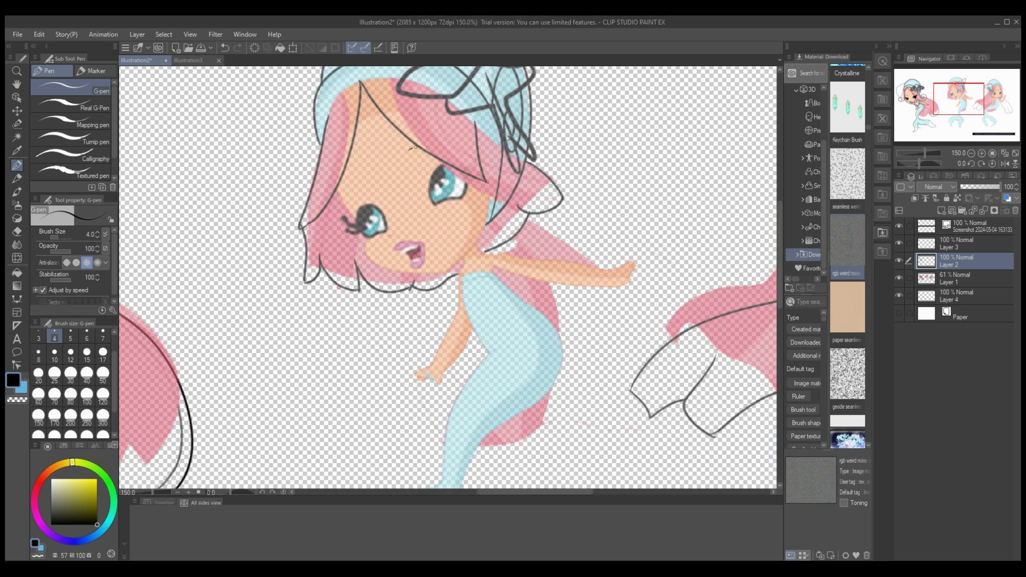
scroll(754, 205, up, 5)
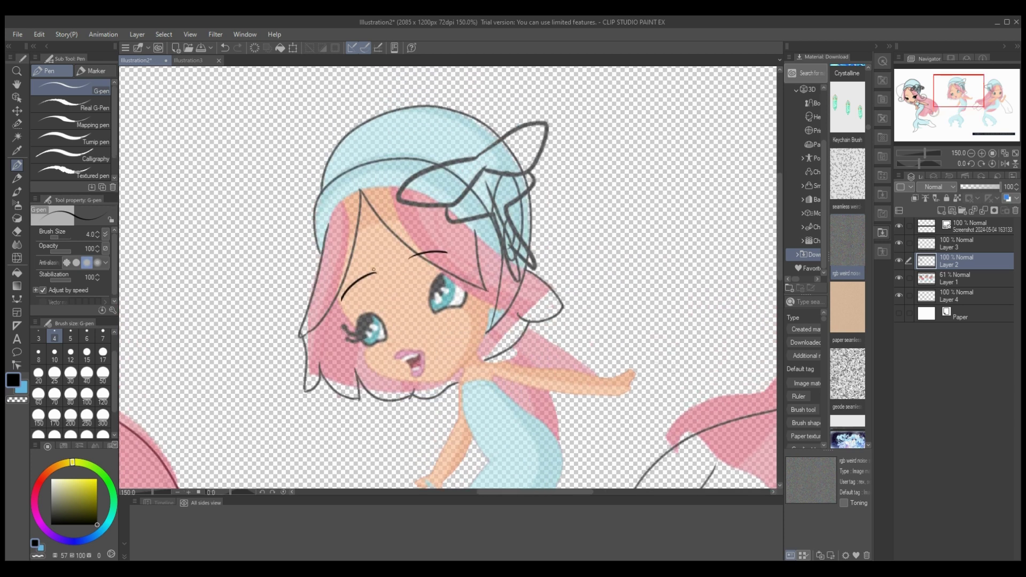
click(103, 353)
mouse_move(383, 322)
mouse_down()
mouse_move(334, 338)
mouse_move(359, 320)
mouse_move(340, 327)
mouse_move(368, 346)
mouse_up()
click(226, 48)
Step: Set the brush size to 10 and ink the thick upper lids and lashes of the middle mermaid's eyes
click(54, 353)
scroll(454, 273, up, 2)
mouse_move(425, 321)
mouse_down()
mouse_move(444, 271)
mouse_move(488, 263)
mouse_up()
drag(473, 270, 478, 256)
click(103, 334)
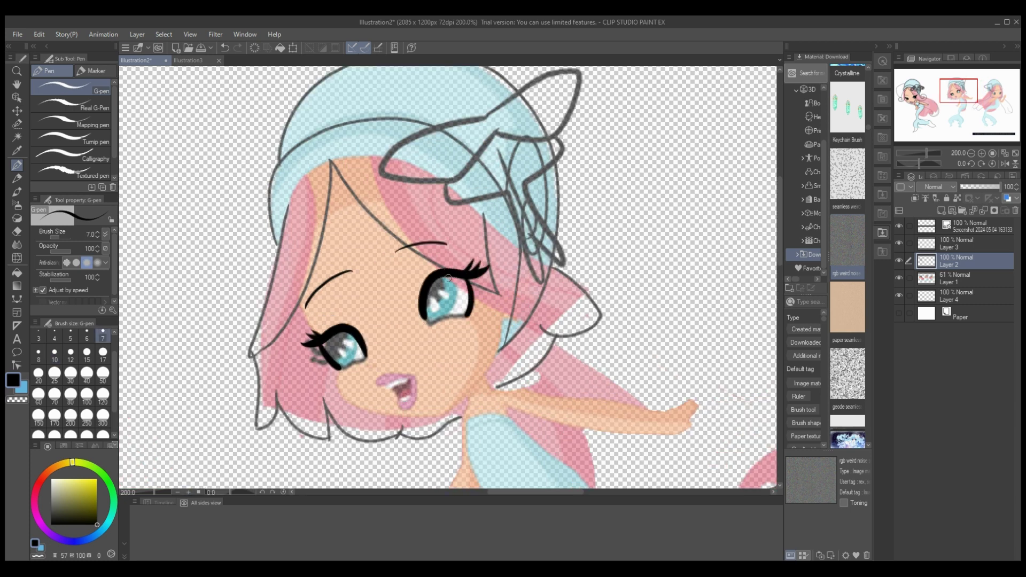
mouse_move(278, 235)
mouse_down()
mouse_move(375, 149)
mouse_move(447, 125)
mouse_move(424, 160)
mouse_up()
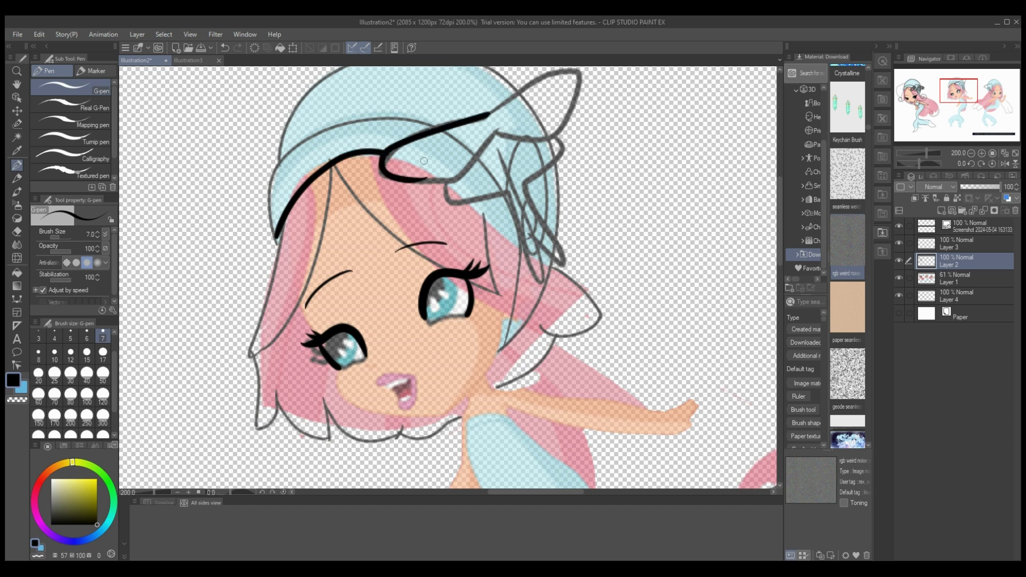
click(224, 48)
Step: Set the brush size to 4 and ink the inner edge of the middle mermaid's hat and the bow with its hanging ribbons
click(55, 335)
mouse_move(276, 247)
mouse_down()
mouse_move(327, 160)
mouse_move(492, 113)
mouse_up()
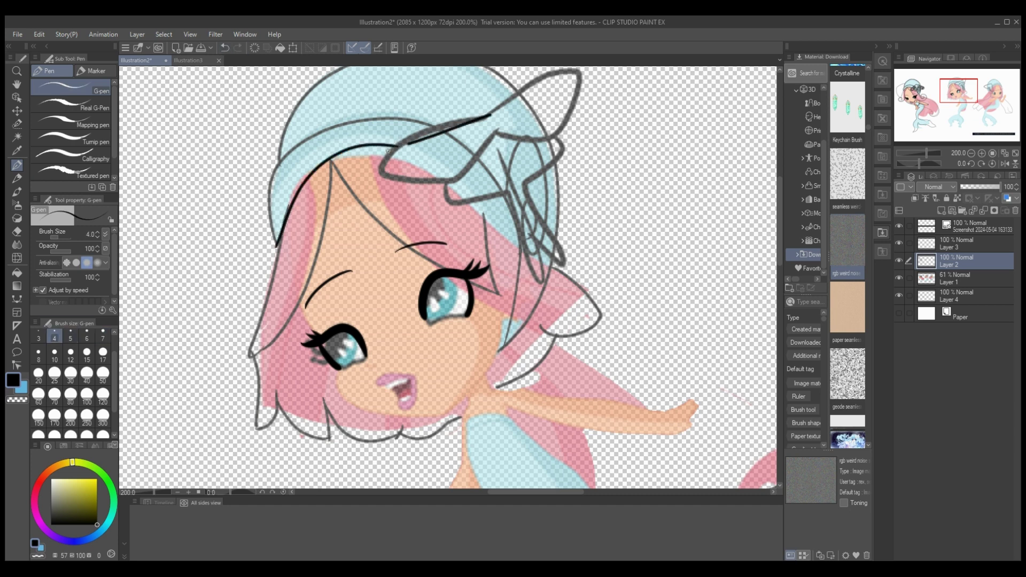
mouse_move(401, 147)
mouse_down()
mouse_move(414, 189)
mouse_move(495, 138)
mouse_move(533, 83)
mouse_move(579, 90)
mouse_move(497, 136)
mouse_up()
mouse_move(448, 184)
mouse_down()
mouse_move(495, 196)
mouse_move(543, 269)
mouse_move(503, 154)
mouse_up()
mouse_move(561, 140)
mouse_down()
mouse_move(541, 176)
mouse_move(567, 256)
mouse_move(542, 259)
mouse_up()
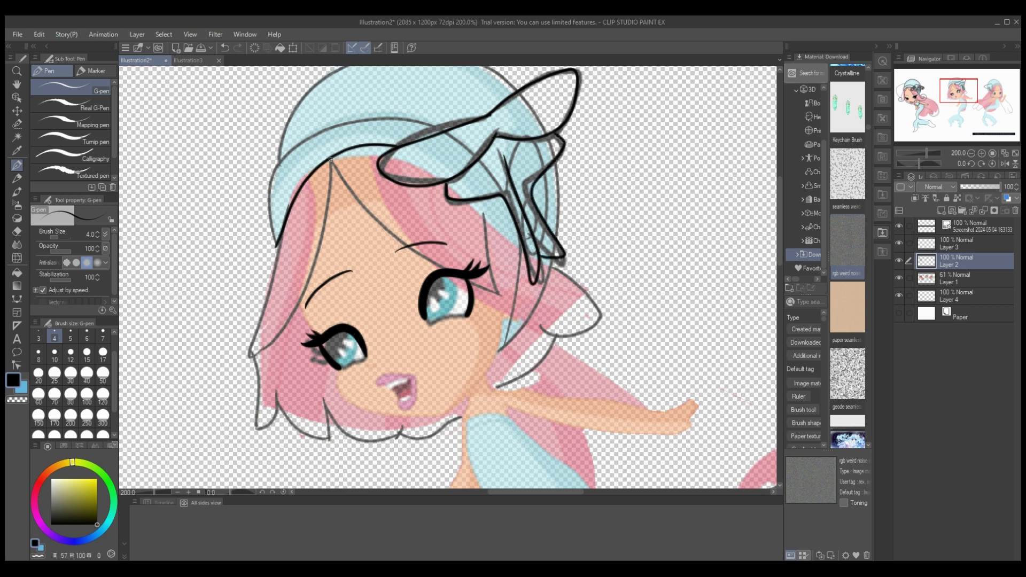
Step: Ink the brim, crown and far edge of the middle mermaid's hat
scroll(449, 278, up, 3)
mouse_move(274, 357)
mouse_down()
mouse_move(265, 321)
mouse_move(321, 238)
mouse_up()
drag(337, 242, 434, 231)
mouse_move(275, 267)
mouse_down()
mouse_move(430, 151)
mouse_move(529, 199)
mouse_move(486, 176)
mouse_move(386, 166)
mouse_move(280, 259)
mouse_up()
key(ctrl+z)
drag(558, 265, 553, 327)
Step: Ink the middle mermaid's swept bangs and the flicked hair tip behind her hat
scroll(468, 216, down, 3)
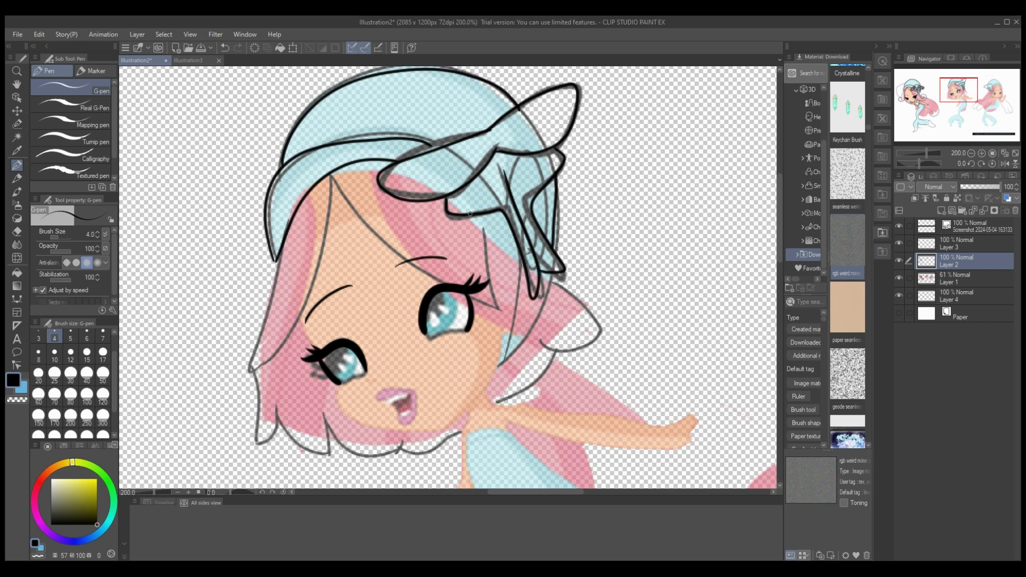
mouse_move(549, 273)
mouse_down()
mouse_move(611, 322)
mouse_move(604, 343)
mouse_move(542, 350)
mouse_up()
drag(326, 174, 499, 316)
drag(488, 244, 499, 317)
Step: Ink the middle mermaid's side hair with jagged ends and the curve of her chin
scroll(592, 254, down, 2)
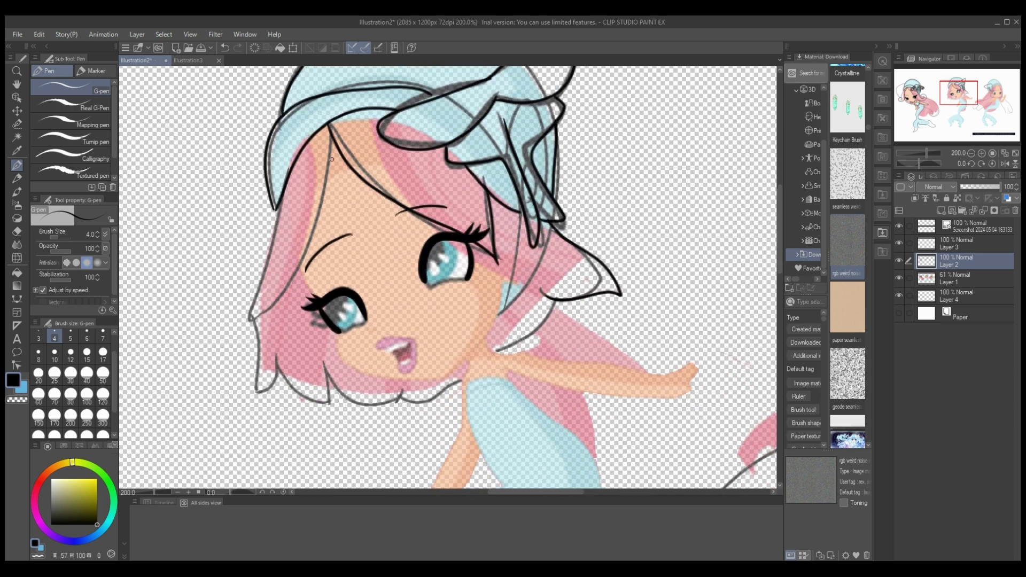
drag(331, 134, 267, 337)
mouse_move(274, 201)
mouse_down()
mouse_move(254, 294)
mouse_move(289, 385)
mouse_move(295, 367)
mouse_move(337, 399)
mouse_move(341, 384)
mouse_move(416, 394)
mouse_up()
drag(465, 359, 412, 400)
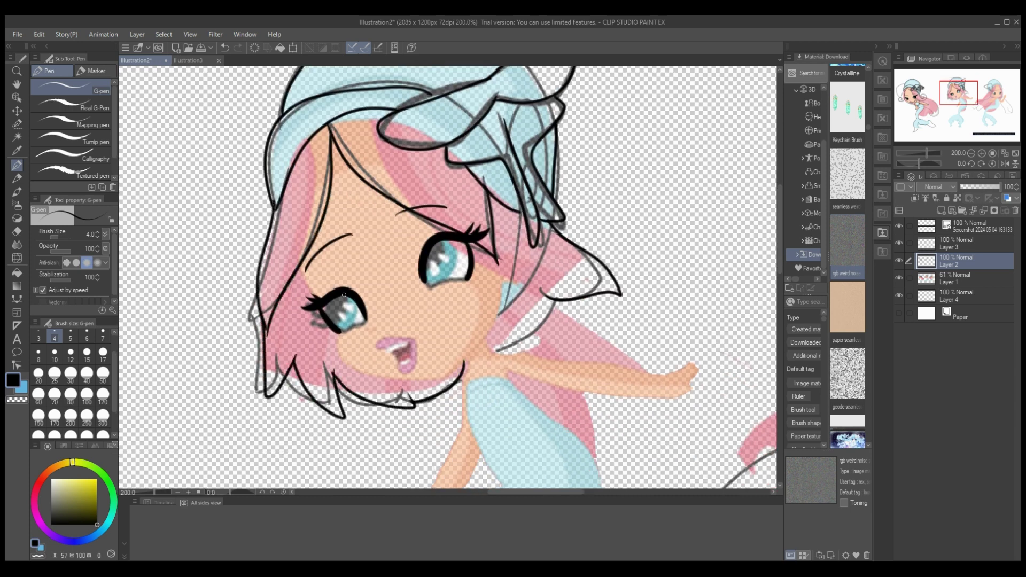
Step: Ink the iris and pupil outlines in both of the middle mermaid's eyes
drag(344, 294, 340, 332)
click(224, 48)
drag(355, 298, 340, 333)
drag(347, 293, 329, 327)
mouse_move(457, 240)
mouse_down()
mouse_move(449, 269)
mouse_move(425, 286)
mouse_move(427, 256)
mouse_up()
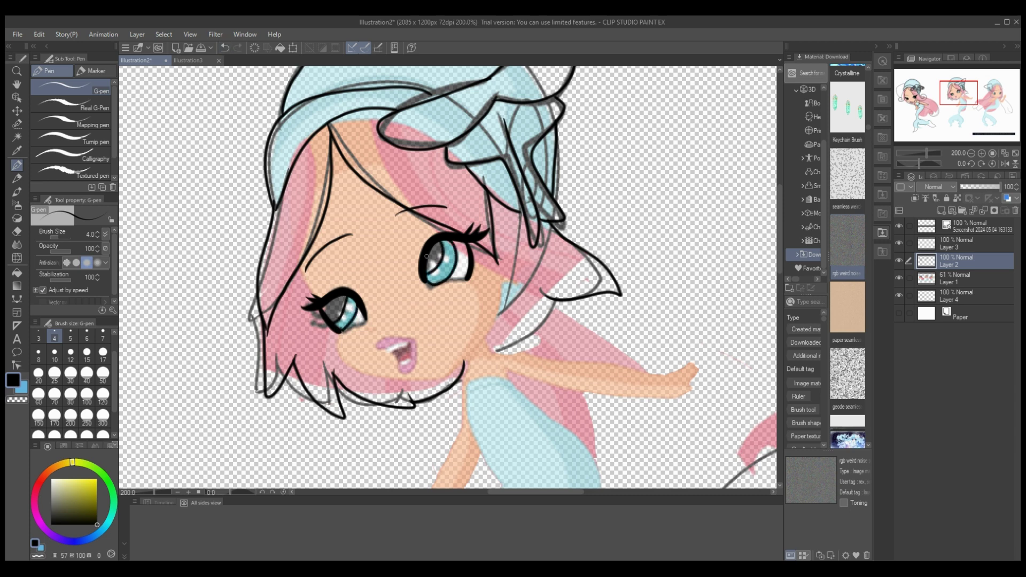
Step: Set the brush size to 17 and fill the middle mermaid's pupils with solid black
click(102, 352)
drag(350, 291, 327, 321)
mouse_move(457, 238)
mouse_down()
mouse_move(433, 267)
mouse_move(438, 231)
mouse_up()
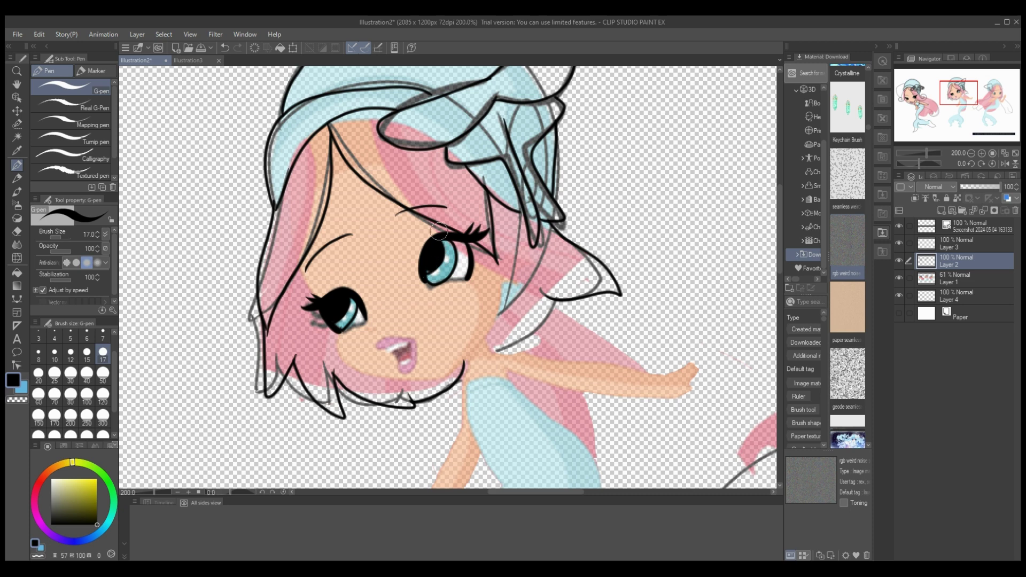
Step: Set the brush size to 4 and ink the lips and teeth of the middle mermaid's open mouth
click(54, 337)
key(ctrl+plus)
mouse_move(326, 417)
mouse_down()
mouse_move(364, 406)
mouse_move(348, 397)
mouse_move(364, 469)
mouse_move(377, 414)
mouse_move(346, 447)
mouse_move(355, 147)
mouse_up()
key(ctrl+minus)
Step: Ink the lower edge of the middle mermaid's flared top, sweeping out to a point beneath her outstretched arm
drag(764, 229, 764, 269)
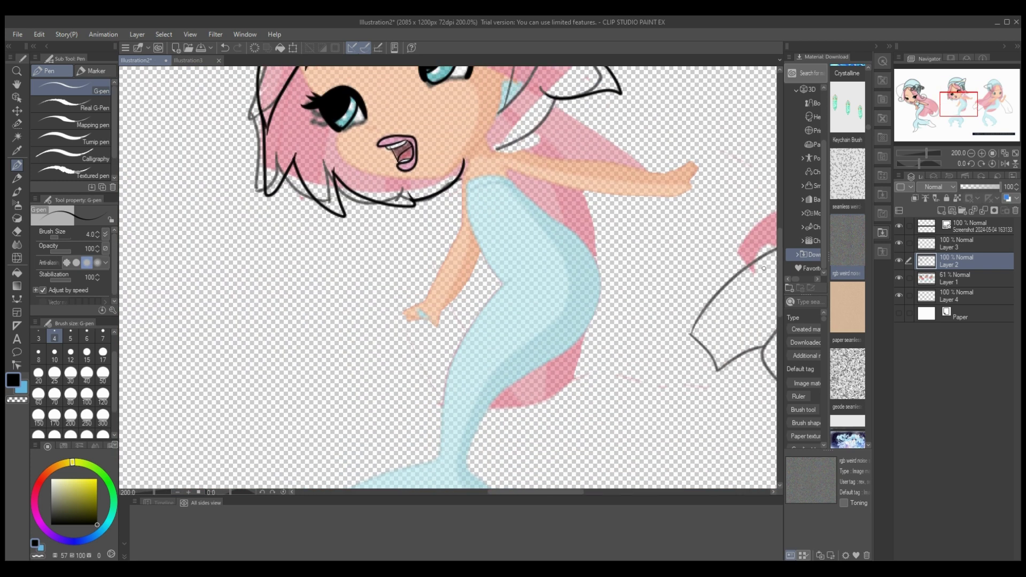
drag(518, 244, 687, 321)
mouse_move(475, 180)
mouse_down()
mouse_move(532, 187)
mouse_move(686, 320)
mouse_move(469, 254)
mouse_move(419, 382)
mouse_up()
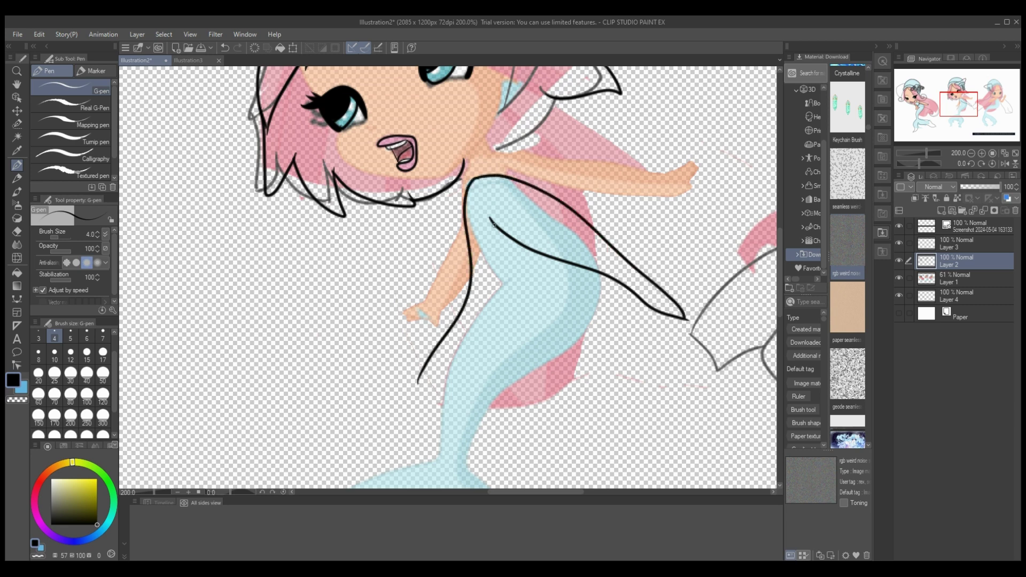
drag(490, 219, 419, 380)
key(ctrl+z)
key(ctrl+z)
key(ctrl+z)
key(ctrl+z)
key(ctrl+z)
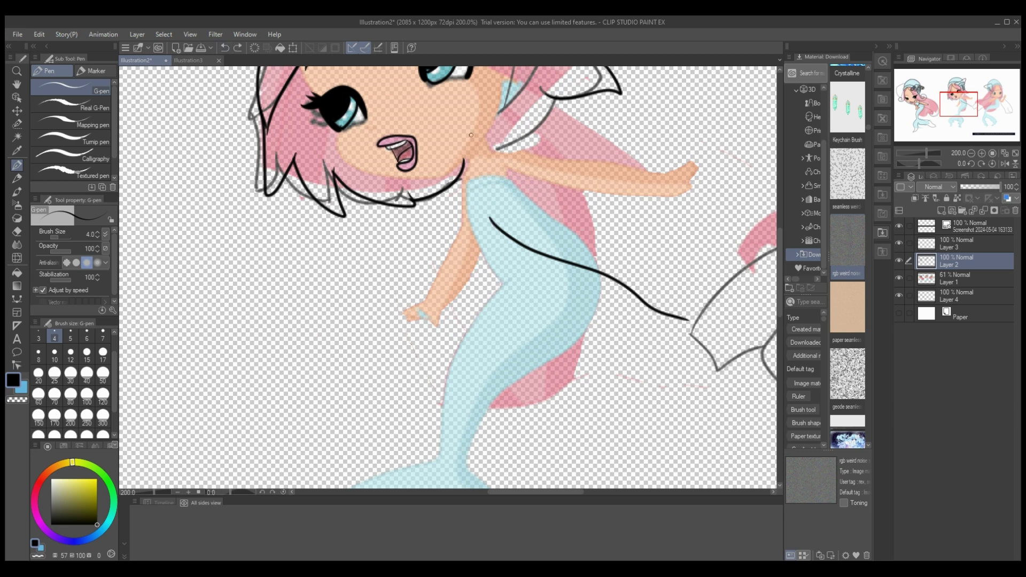
Step: Ink the middle mermaid's neck and the remaining edges of her flared top, giving it two long pointed tails
mouse_move(496, 149)
mouse_down()
mouse_move(528, 193)
mouse_move(679, 317)
mouse_up()
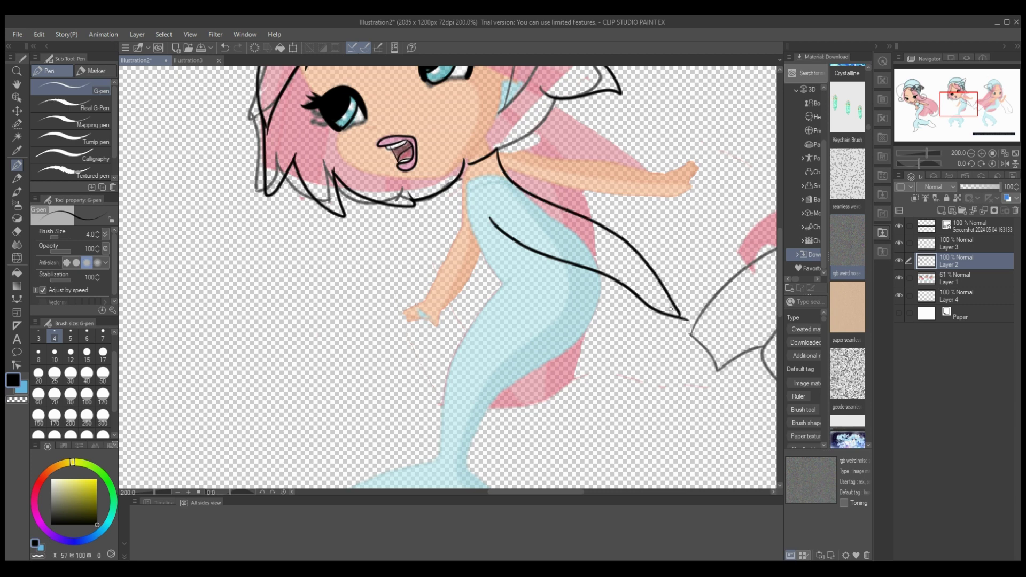
mouse_move(465, 163)
mouse_down()
mouse_move(470, 302)
mouse_move(402, 391)
mouse_up()
drag(511, 236, 402, 384)
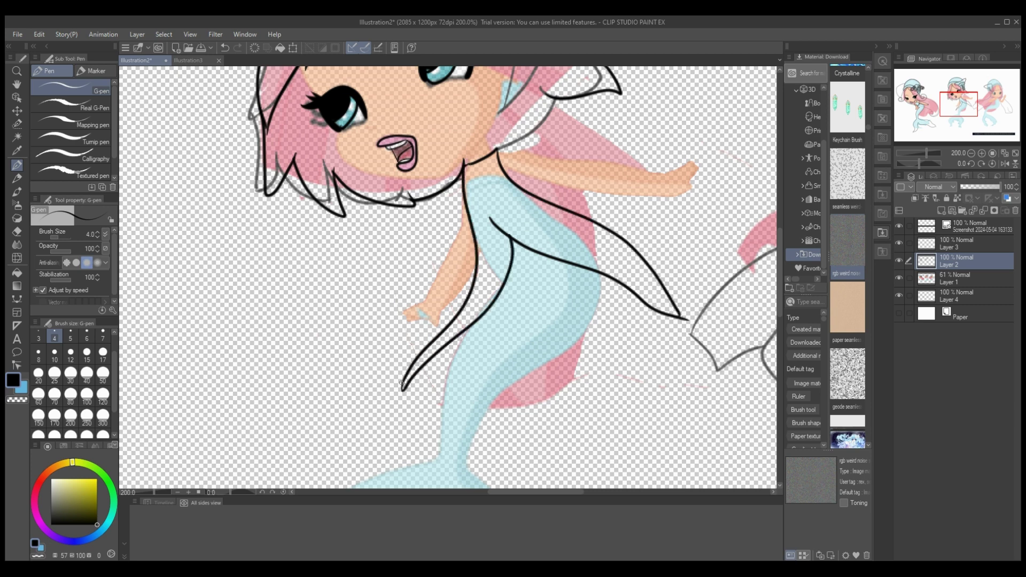
Step: Ink both of the middle mermaid's arms and hands
mouse_move(463, 198)
mouse_down()
mouse_move(411, 317)
mouse_move(469, 245)
mouse_move(441, 321)
mouse_move(407, 318)
mouse_up()
key(ctrl+z)
mouse_move(530, 156)
mouse_down()
mouse_move(698, 165)
mouse_move(593, 194)
mouse_move(511, 176)
mouse_up()
Step: Ink the outline of the middle mermaid's tail, including its long pointed fin
scroll(488, 257, down, 5)
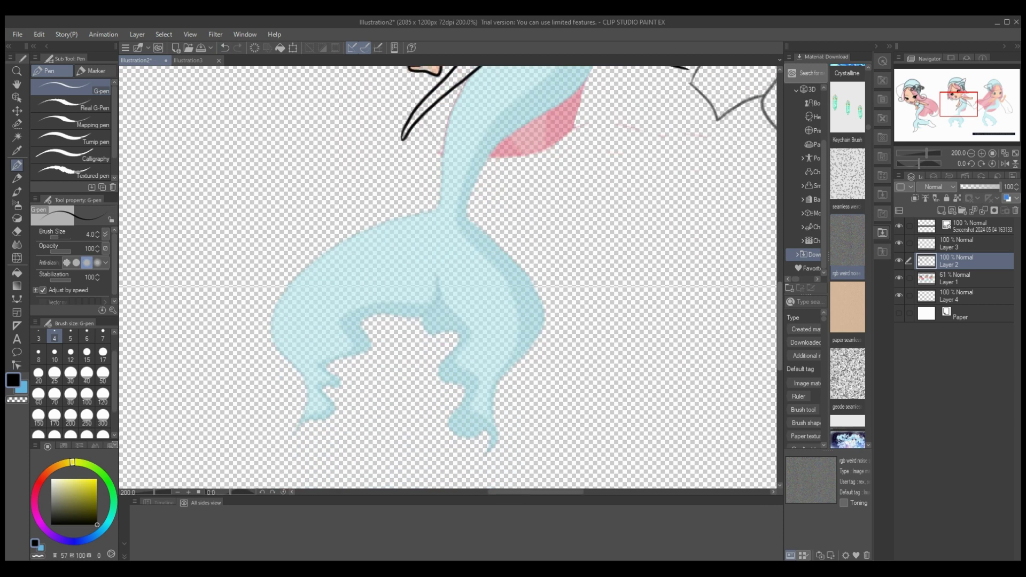
scroll(488, 256, down, 2)
mouse_move(463, 236)
mouse_down()
mouse_move(523, 310)
mouse_move(501, 435)
mouse_up()
drag(417, 288, 490, 432)
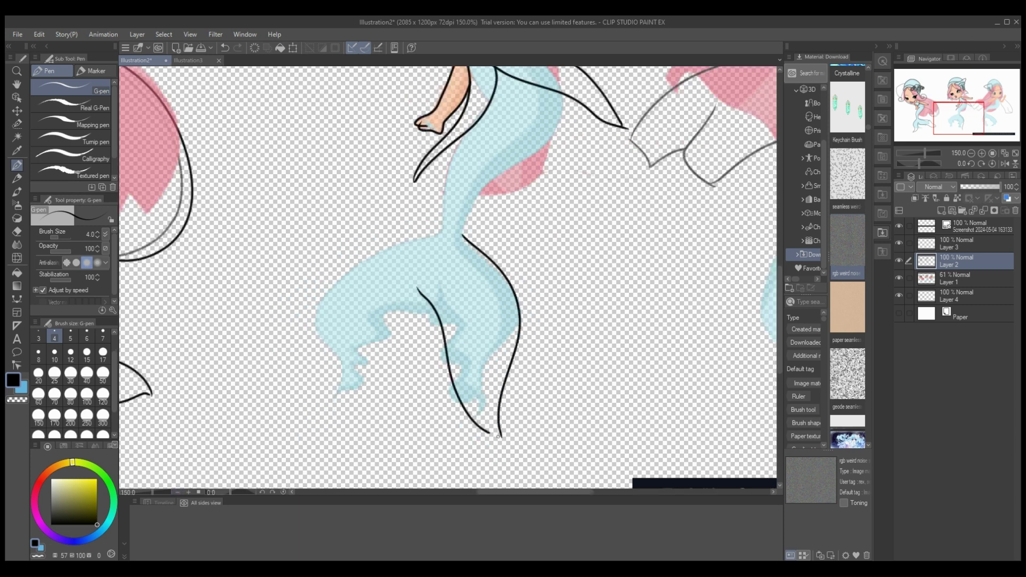
scroll(451, 277, up, 1)
mouse_move(562, 126)
mouse_down()
mouse_move(469, 240)
mouse_move(565, 141)
mouse_up()
key(ctrl+z)
mouse_move(456, 181)
mouse_down()
mouse_move(445, 260)
mouse_move(342, 409)
mouse_move(398, 401)
mouse_move(428, 328)
mouse_up()
Step: Ink the third mermaid's raised hand and a beaded bracelet around its wrist
scroll(659, 287, up, 9)
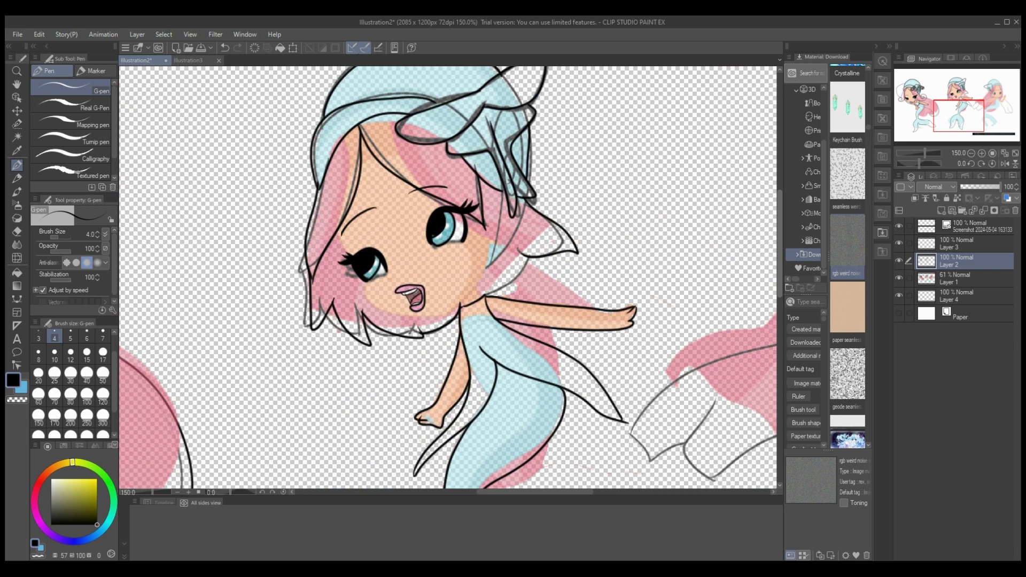
scroll(402, 274, right, 10)
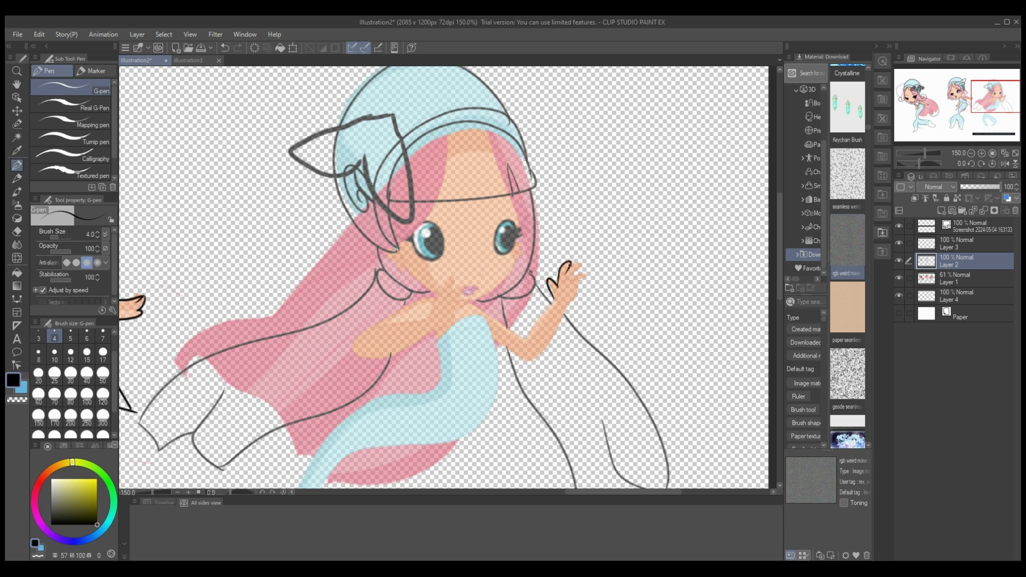
scroll(443, 286, up, 3)
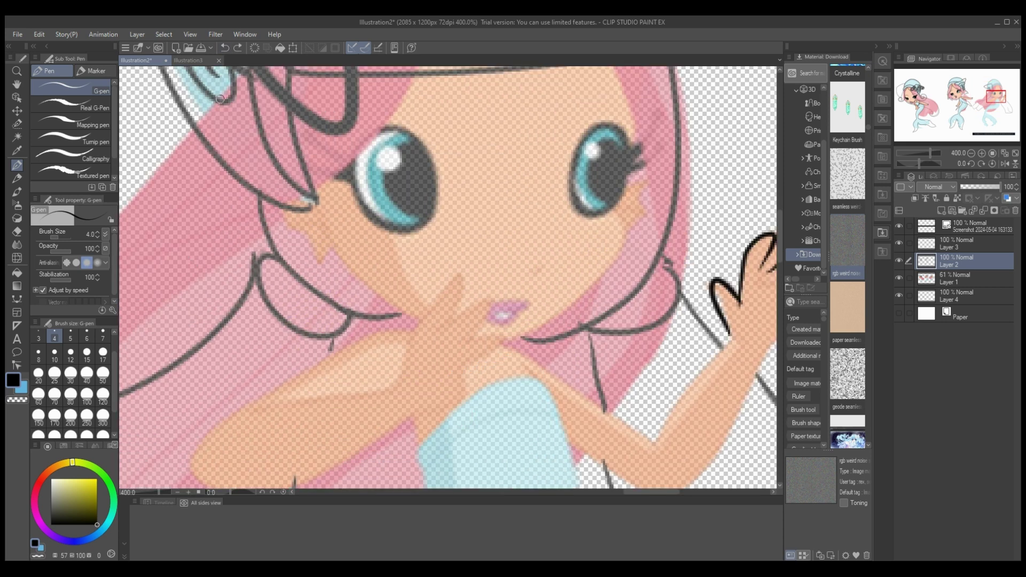
scroll(500, 280, right, 5)
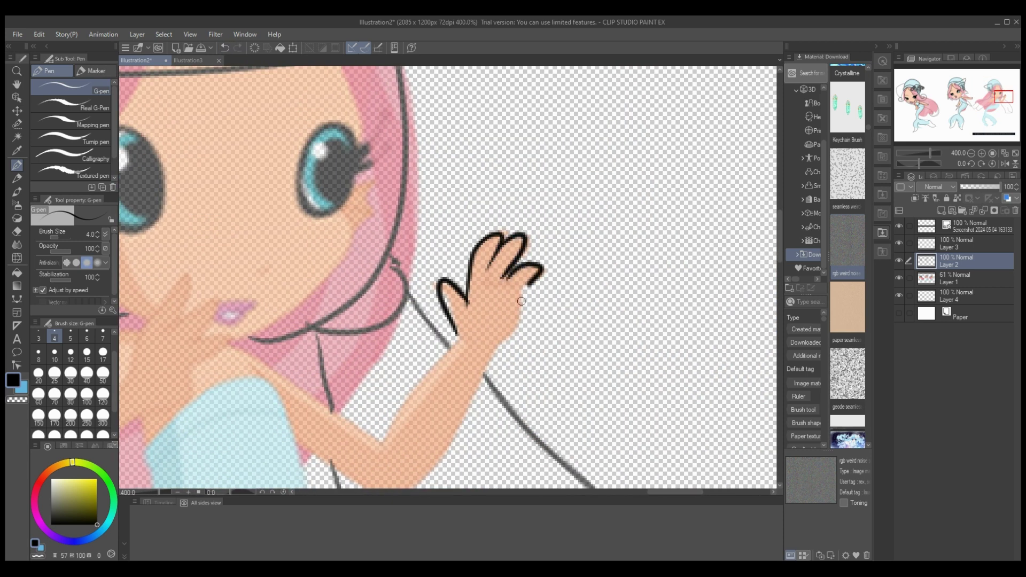
scroll(664, 271, down, 4)
mouse_move(456, 223)
mouse_down()
mouse_move(468, 237)
mouse_move(470, 223)
mouse_move(463, 236)
mouse_move(489, 256)
mouse_up()
key(ctrl+z)
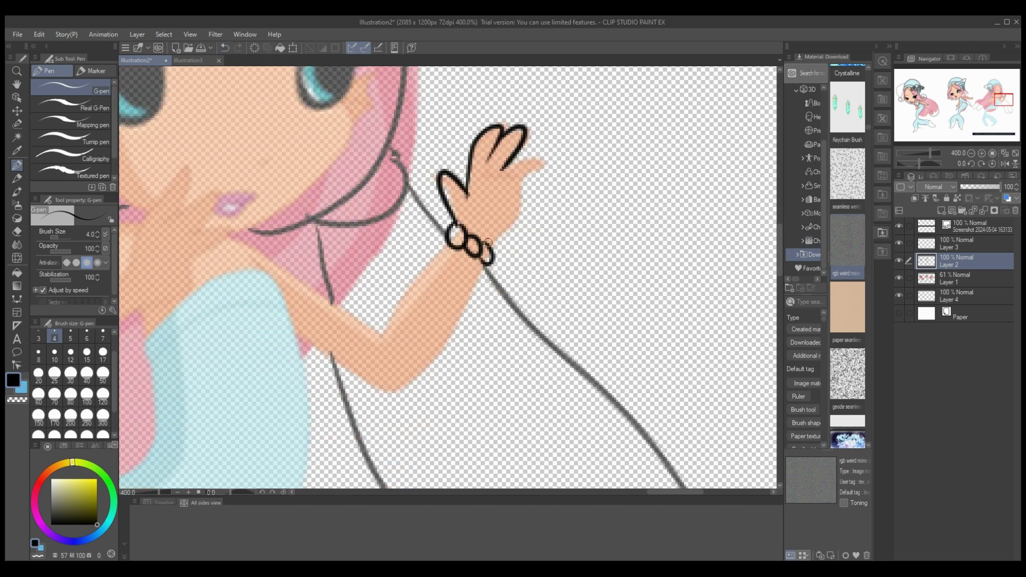
mouse_move(502, 170)
mouse_down()
mouse_move(541, 163)
mouse_move(477, 249)
mouse_up()
scroll(467, 259, down, 2)
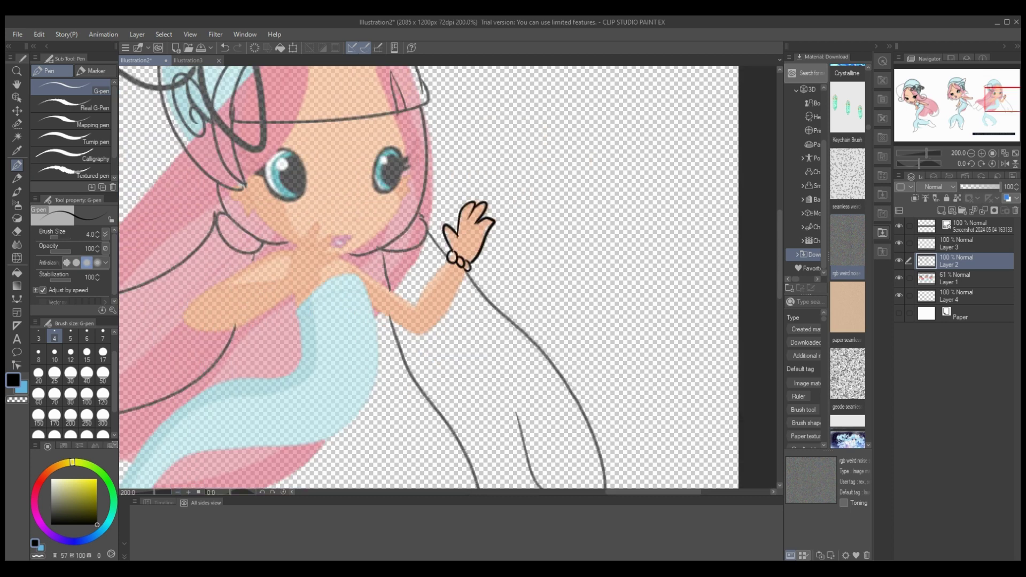
Step: Ink the outline of the third mermaid's fitted top, with a curved band around its lower edge
drag(348, 260, 466, 260)
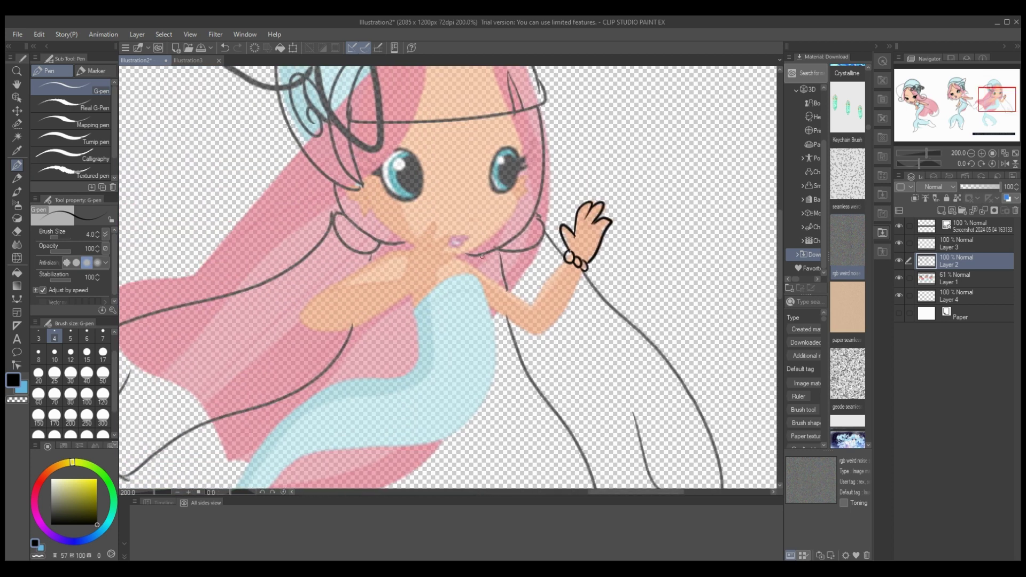
drag(509, 290, 463, 259)
key(ctrl+z)
key(ctrl+z)
key(ctrl+y)
key(ctrl+y)
key(ctrl+z)
key(ctrl+z)
mouse_move(419, 335)
mouse_down()
mouse_move(496, 363)
mouse_move(437, 375)
mouse_move(419, 333)
mouse_up()
mouse_move(499, 365)
mouse_down()
mouse_move(488, 310)
mouse_move(419, 306)
mouse_move(424, 339)
mouse_up()
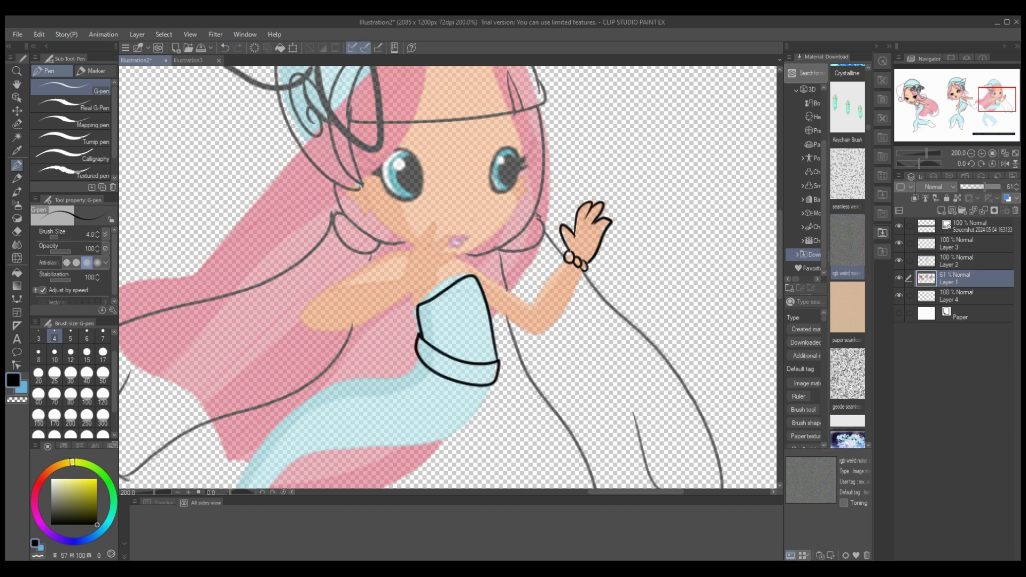
Step: Ink the third mermaid's bent arm with its hand held before her mouth, plus the nearby cheek and ear edge
mouse_move(404, 279)
mouse_down()
mouse_move(431, 224)
mouse_move(452, 280)
mouse_move(306, 325)
mouse_move(409, 251)
mouse_up()
mouse_move(336, 288)
mouse_down()
mouse_move(405, 285)
mouse_move(340, 286)
mouse_up()
key(ctrl+z)
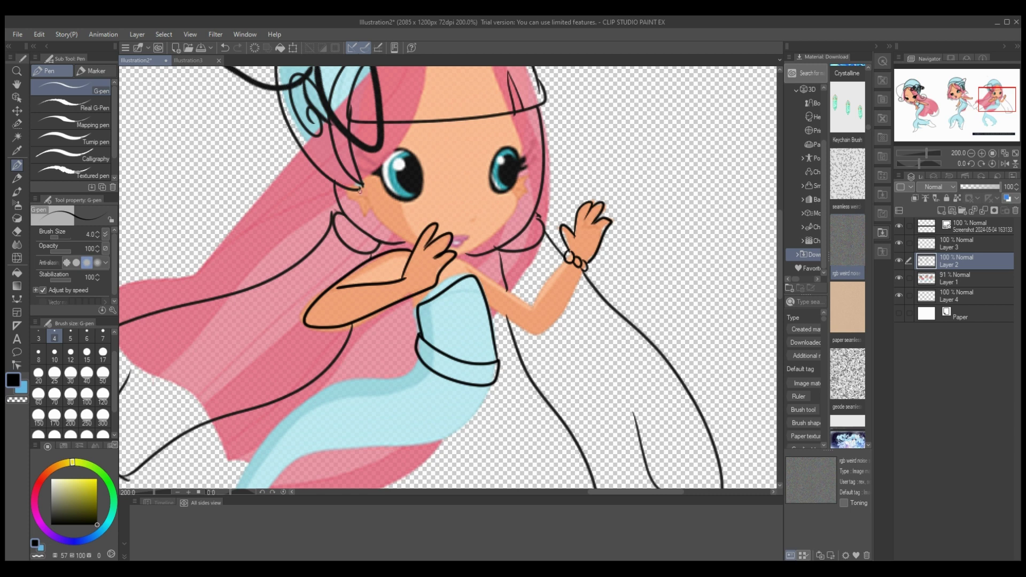
drag(360, 211, 383, 224)
Step: Set the opacity of the colour sketch on Layer 1 to 50% and return to Layer 2
click(957, 278)
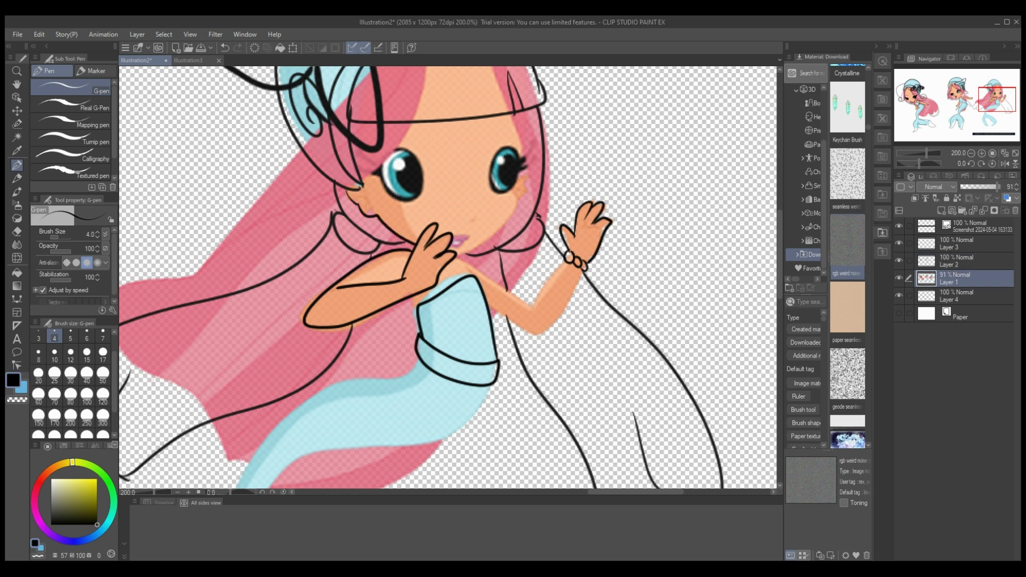
drag(996, 186, 980, 187)
click(956, 261)
Step: Ink the third mermaid's front hair strand, her hat's curved brim and the pointed flap on the hat's side
scroll(449, 278, up, 3)
drag(522, 213, 516, 334)
drag(446, 135, 519, 219)
drag(531, 158, 371, 156)
mouse_move(355, 110)
mouse_down()
mouse_move(383, 244)
mouse_move(319, 154)
mouse_move(259, 127)
mouse_up()
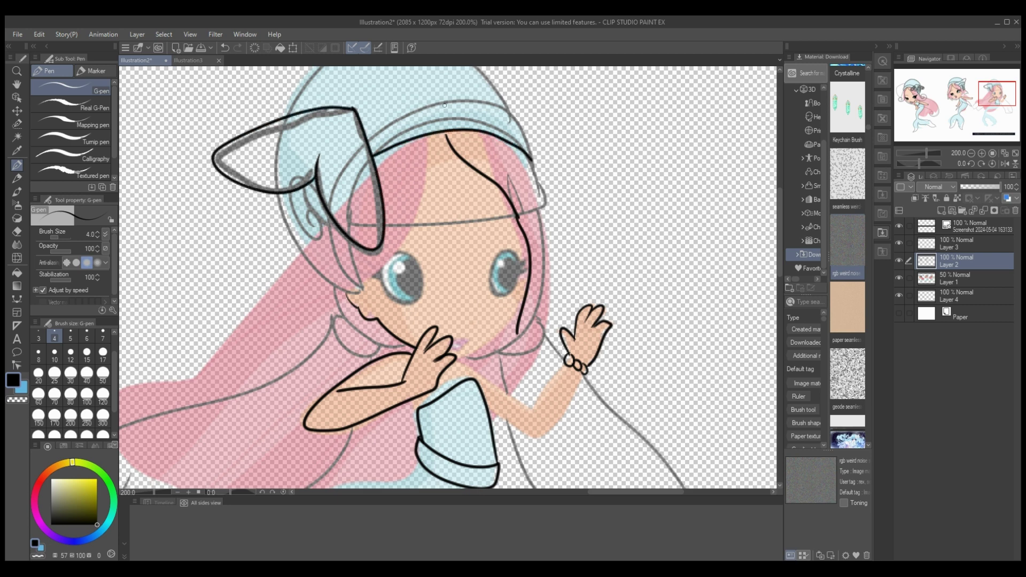
drag(508, 121, 368, 136)
drag(329, 218, 362, 293)
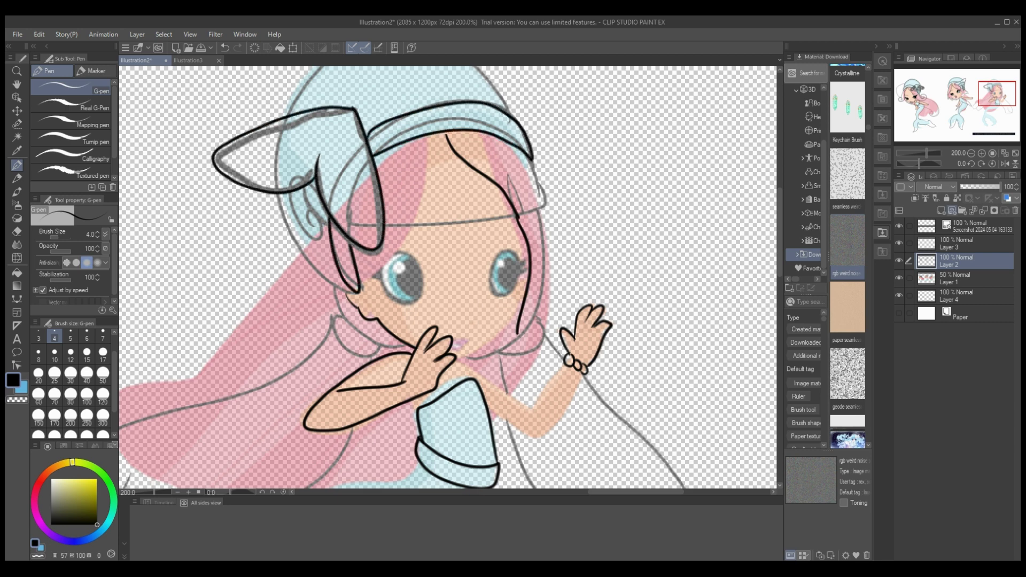
Step: Add a new layer and ink short sleeves and open vest panels over the third mermaid's top
click(942, 211)
scroll(459, 274, down, 3)
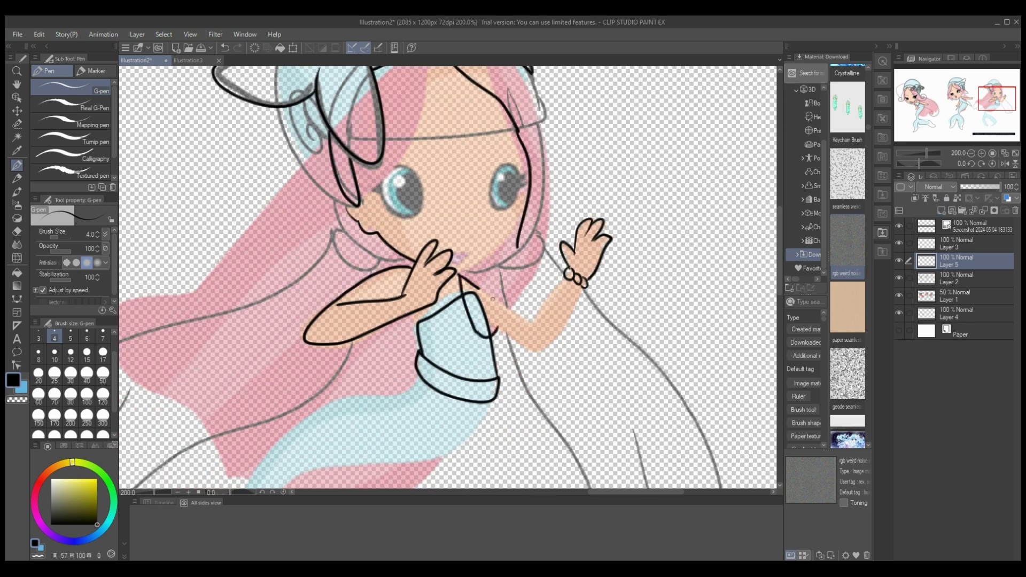
drag(478, 288, 505, 334)
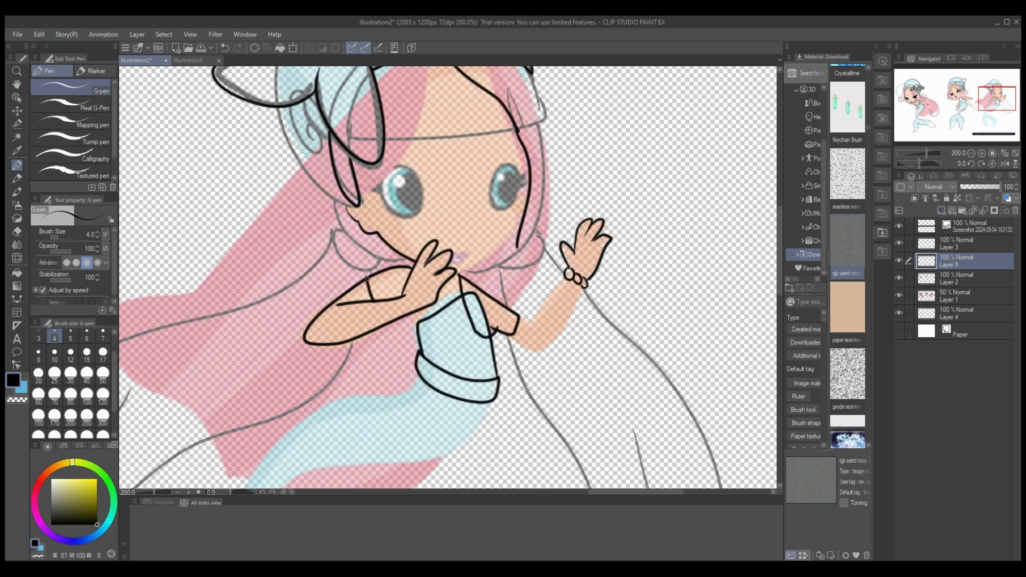
drag(439, 300, 445, 345)
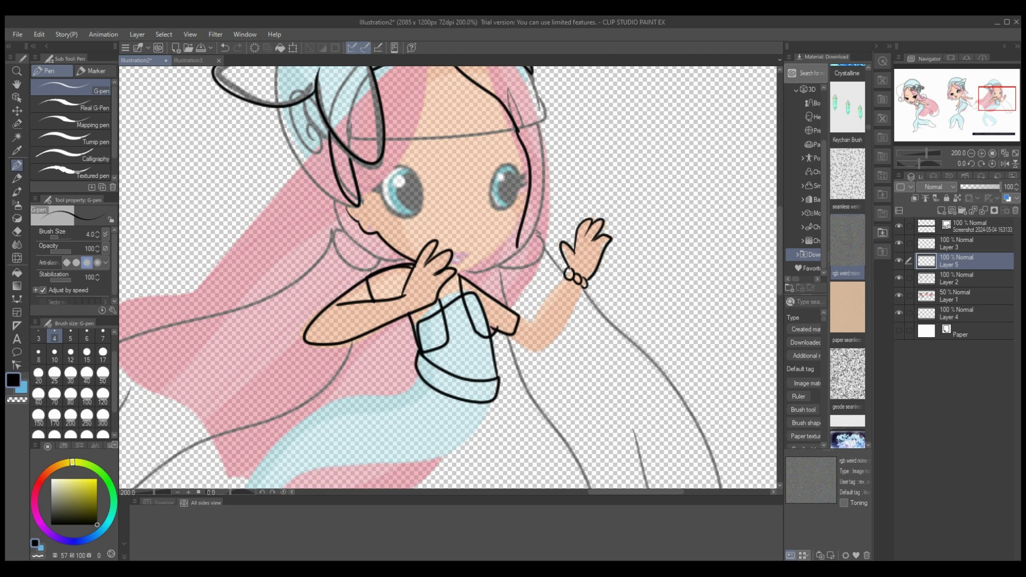
Step: Erase the bodice lines on Layer 2 that run through the vest panels, using a size 12 hard eraser
key(alt+bracketleft)
key(e)
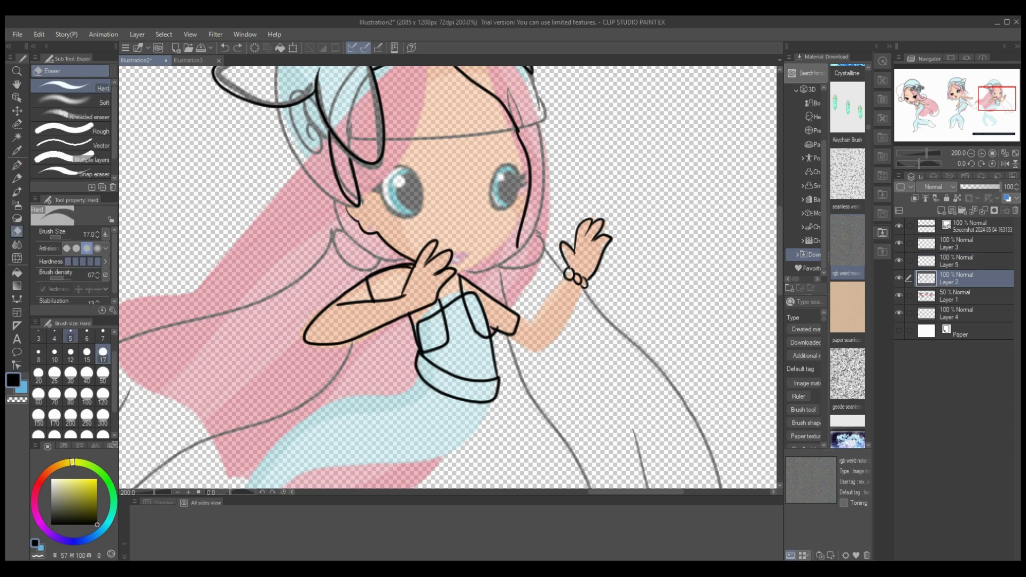
click(70, 353)
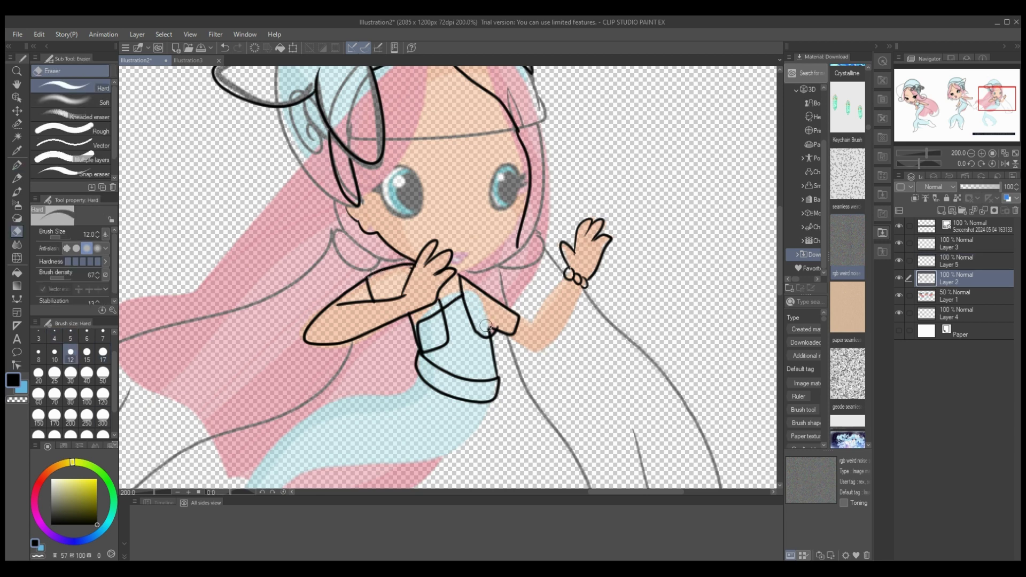
key(alt+bracketright)
key(p)
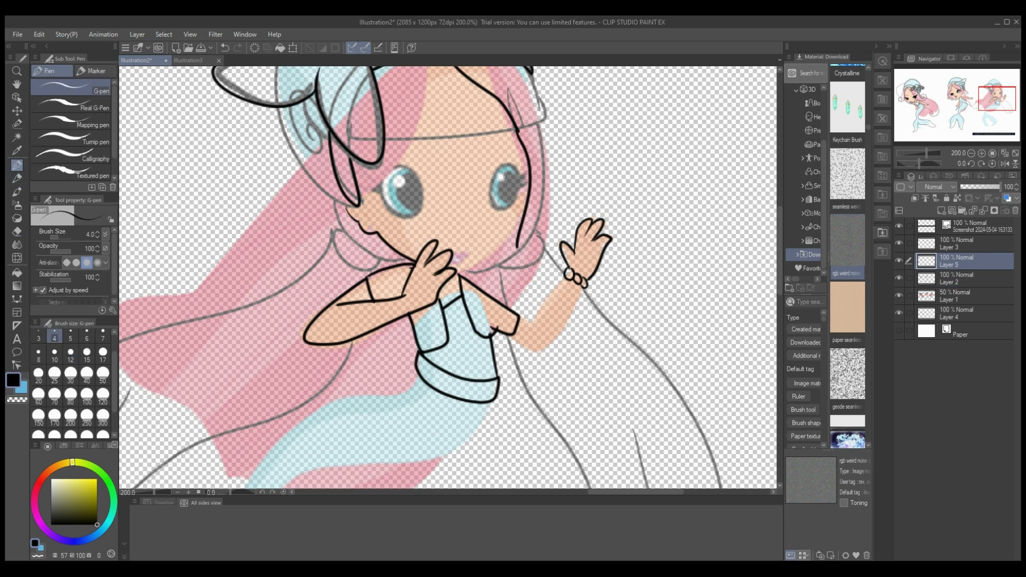
Step: Ink thick upper lashes on both eyes at brush size 17 and the outer lash lines at size 7
click(103, 352)
drag(427, 176, 360, 188)
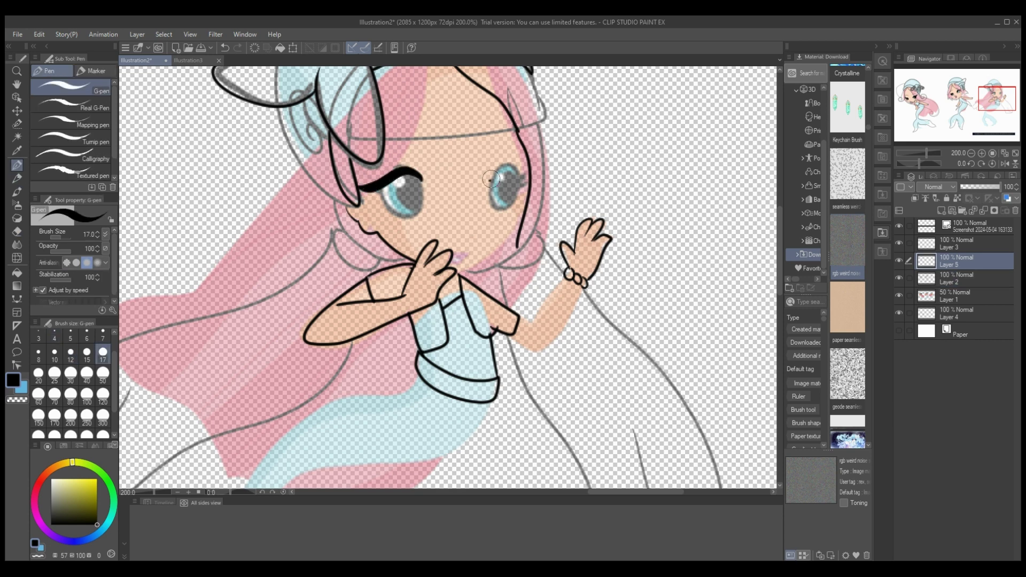
drag(491, 180, 545, 173)
click(104, 335)
drag(381, 185, 388, 215)
drag(532, 173, 517, 201)
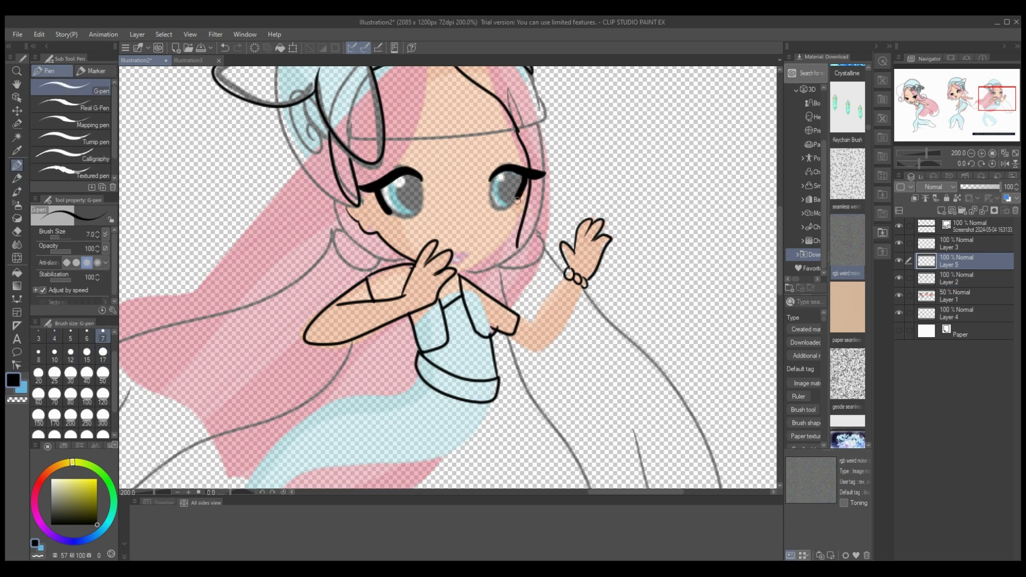
Step: Ink the third mermaid's eyebrows and iris outlines with the pen at brush size 4
click(55, 335)
key(ctrl+z)
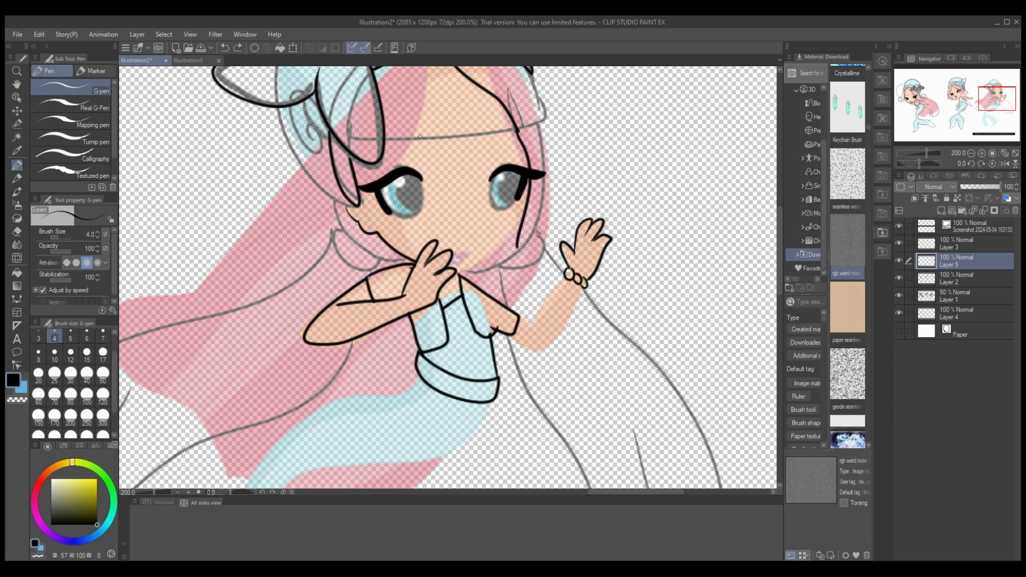
key(ctrl+z)
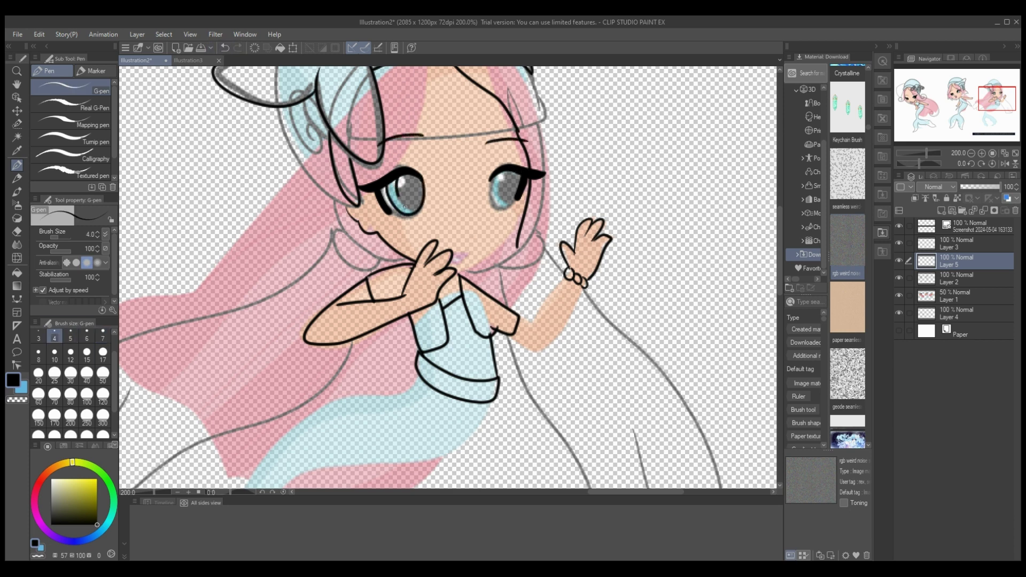
Step: Ink the hair strands framing the third mermaid's face, and her hat's rounded dome with its spiral curl
scroll(510, 197, up, 5)
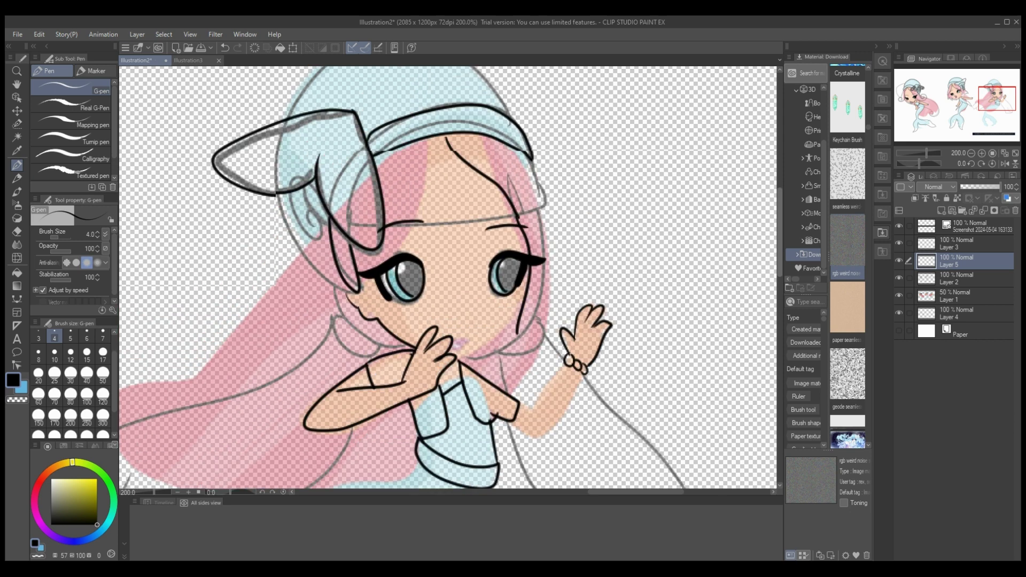
mouse_move(529, 205)
mouse_down()
mouse_move(553, 275)
mouse_move(515, 374)
mouse_up()
drag(447, 186, 419, 243)
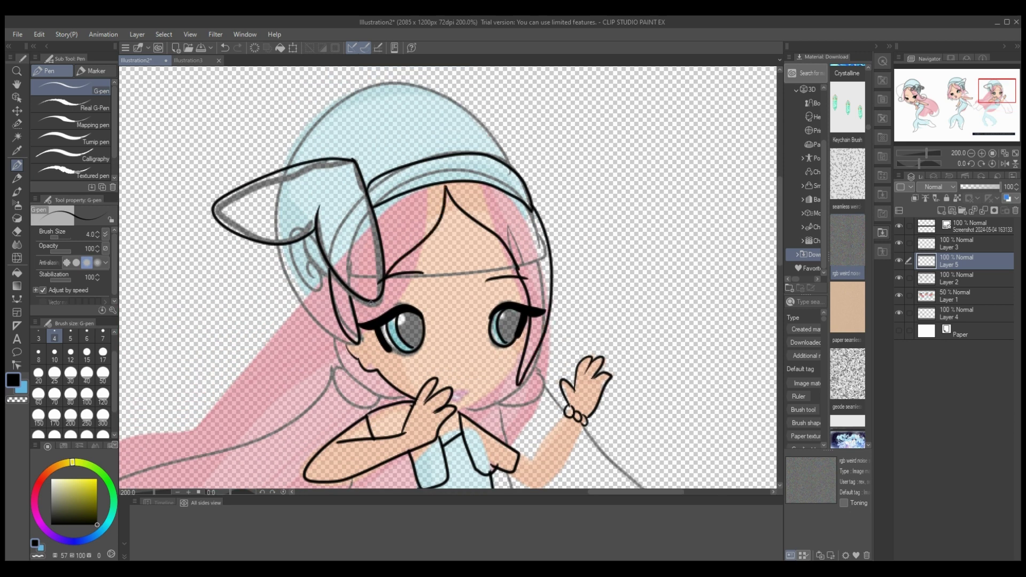
drag(371, 303, 351, 383)
mouse_move(352, 348)
mouse_down()
mouse_move(281, 246)
mouse_move(281, 167)
mouse_move(339, 106)
mouse_move(513, 171)
mouse_up()
drag(322, 292, 309, 266)
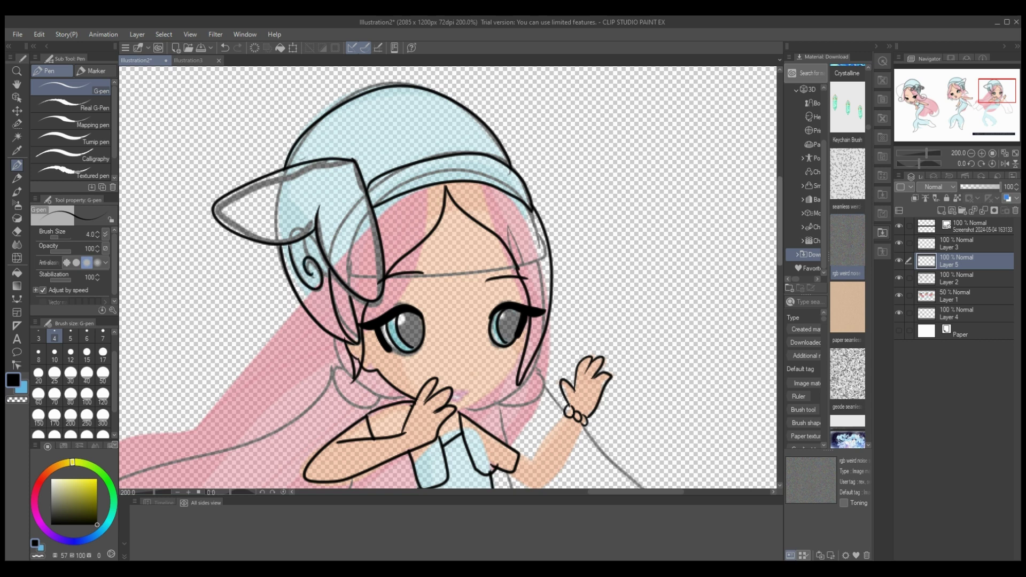
Step: Ink the third mermaid's raised forearm and the nose, jawline and lips of her face
scroll(374, 278, down, 5)
mouse_move(541, 355)
mouse_down()
mouse_move(582, 286)
mouse_move(530, 327)
mouse_move(519, 321)
mouse_move(545, 348)
mouse_up()
scroll(442, 298, up, 3)
scroll(560, 394, up, 4)
scroll(556, 342, down, 2)
drag(485, 410, 593, 347)
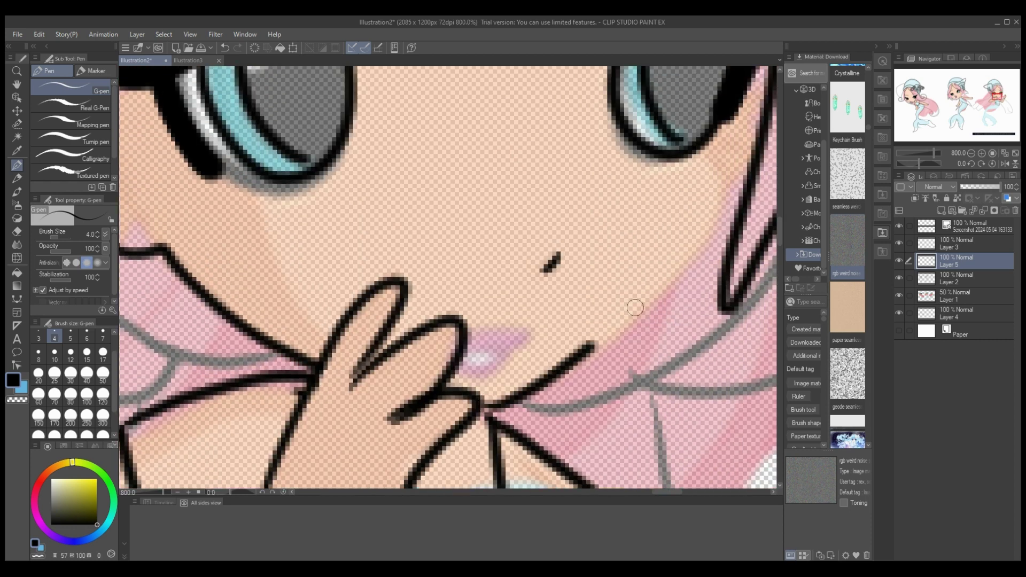
drag(636, 308, 750, 205)
mouse_move(470, 325)
mouse_down()
mouse_move(520, 327)
mouse_move(473, 352)
mouse_move(506, 349)
mouse_move(464, 360)
mouse_move(500, 368)
mouse_up()
drag(473, 320, 481, 326)
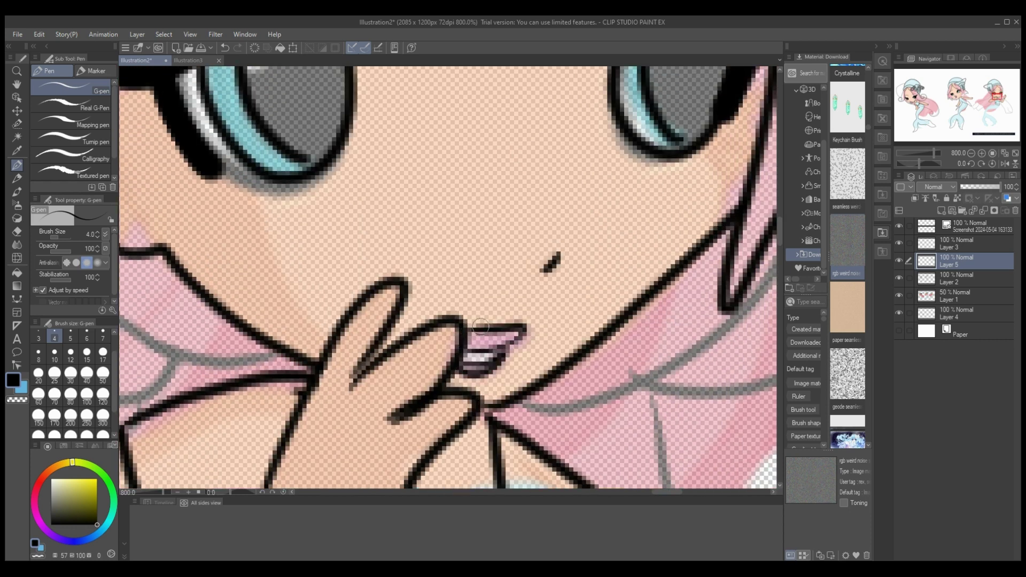
Step: Ink the hair curls on both sides beneath the third mermaid's face
scroll(186, 487, down, 2)
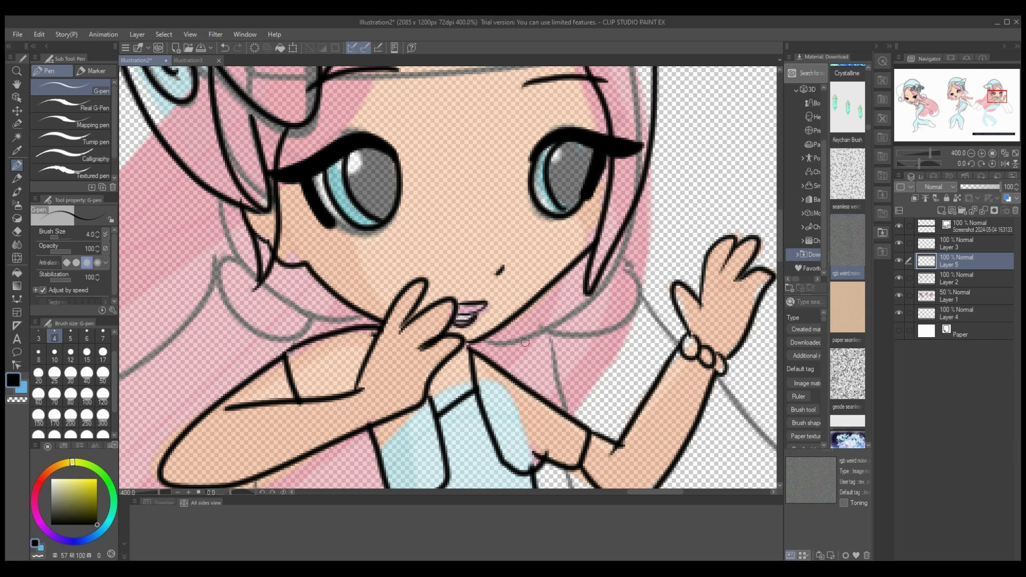
scroll(448, 278, down, 2)
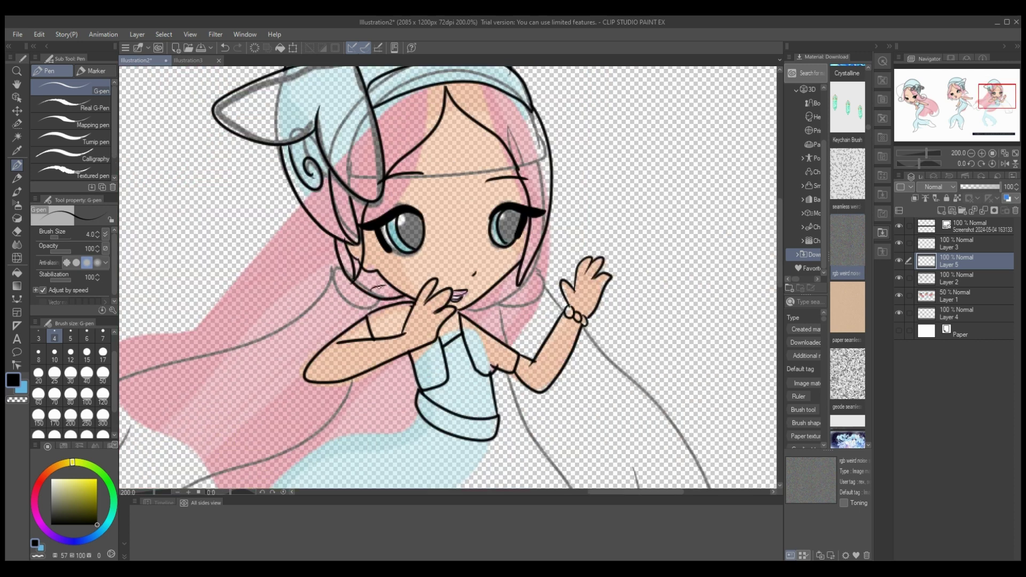
drag(326, 268, 380, 311)
mouse_move(461, 309)
mouse_down()
mouse_move(524, 287)
mouse_move(534, 256)
mouse_move(505, 303)
mouse_move(541, 270)
mouse_up()
Step: Try outlining the third mermaid's tail from her waist down to the fin in one sweeping stroke, undoing each attempt
click(178, 492)
scroll(448, 278, down, 5)
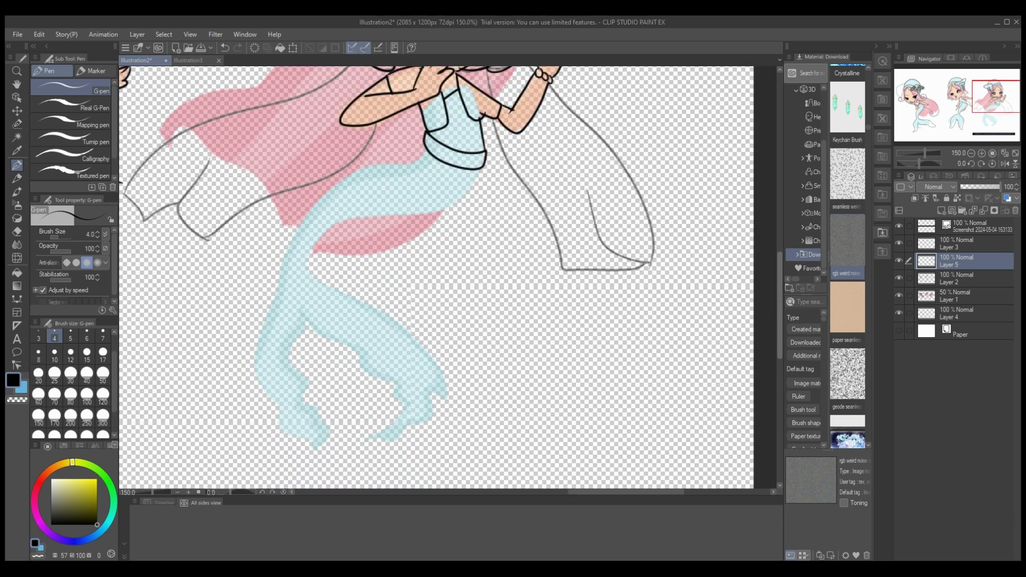
scroll(436, 277, up, 1)
mouse_move(485, 185)
mouse_down()
mouse_move(447, 241)
mouse_move(328, 262)
mouse_move(326, 325)
mouse_move(481, 421)
mouse_up()
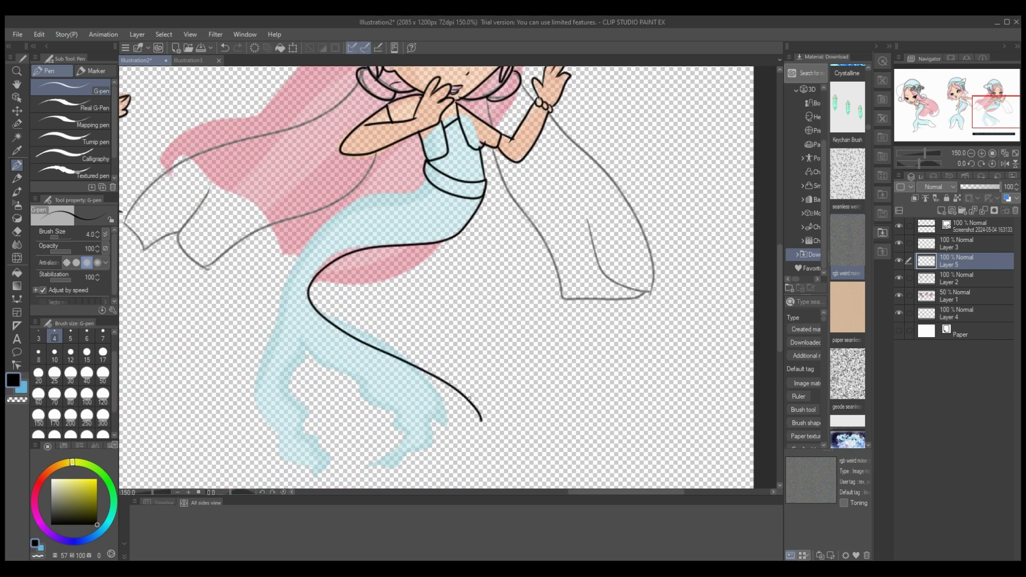
click(225, 48)
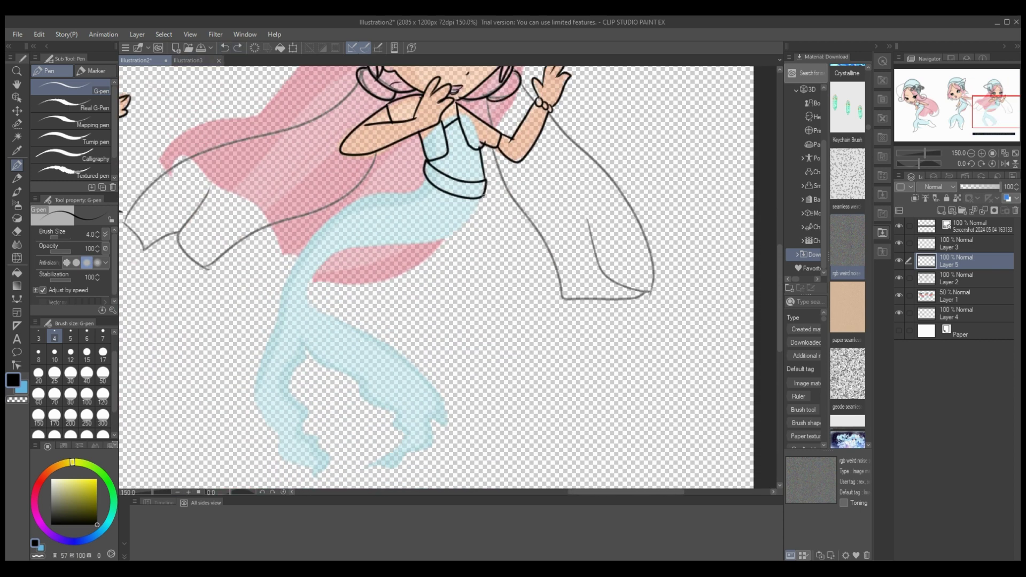
mouse_move(485, 184)
mouse_down()
mouse_move(440, 241)
mouse_move(310, 287)
mouse_move(366, 351)
mouse_move(359, 422)
mouse_up()
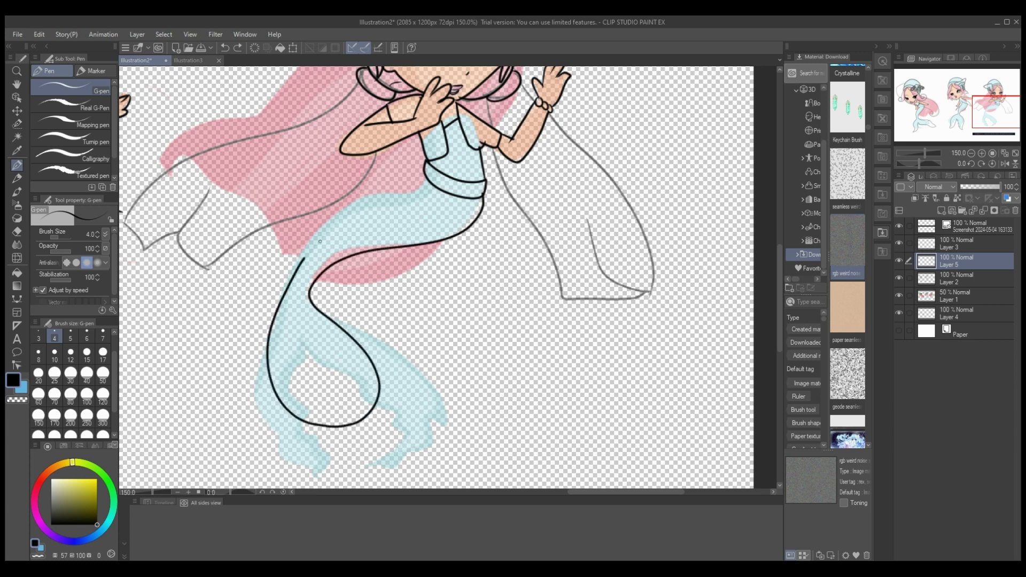
click(226, 48)
Step: Redo the third mermaid's tail outline and ink both sides from her waist down into the fin
mouse_move(428, 188)
mouse_down()
mouse_move(289, 271)
mouse_move(263, 343)
mouse_move(311, 436)
mouse_move(357, 372)
mouse_move(309, 297)
mouse_move(330, 256)
mouse_move(414, 244)
mouse_move(490, 213)
mouse_move(481, 182)
mouse_move(339, 213)
mouse_move(263, 316)
mouse_move(314, 416)
mouse_move(311, 278)
mouse_up()
click(225, 47)
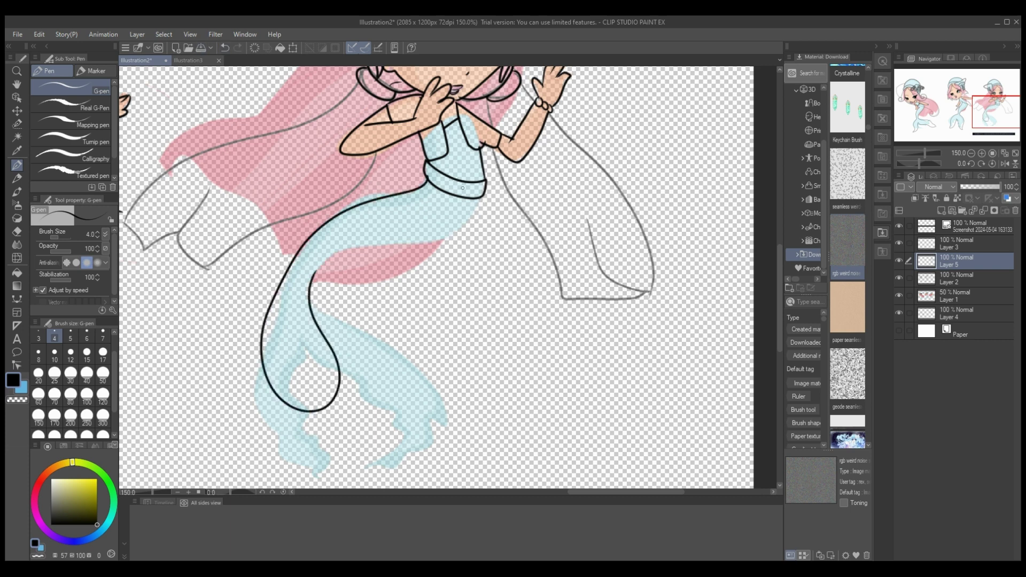
click(225, 47)
mouse_move(483, 193)
mouse_down()
mouse_move(293, 255)
mouse_move(264, 376)
mouse_move(345, 321)
mouse_move(304, 287)
mouse_move(361, 245)
mouse_move(306, 292)
mouse_up()
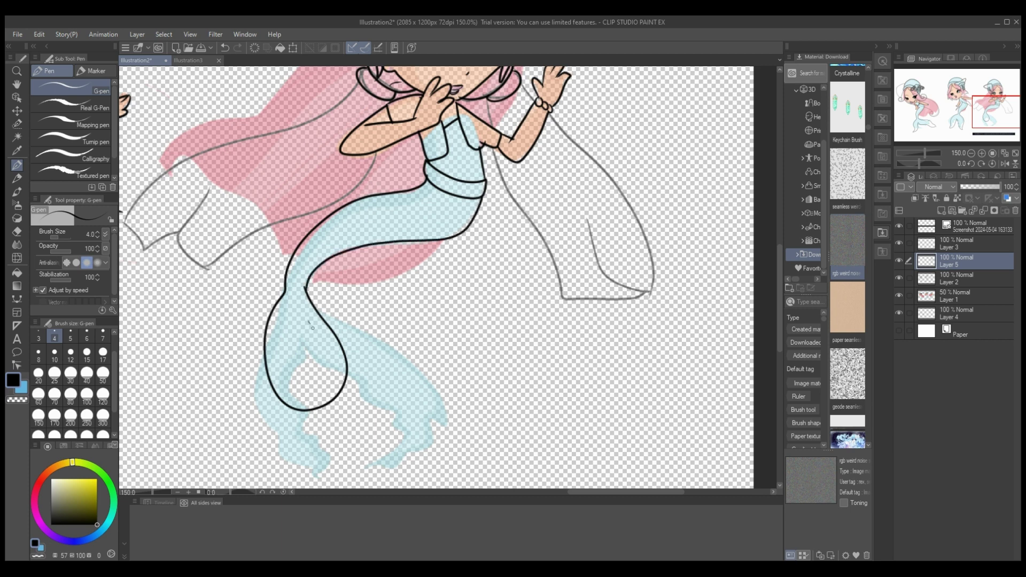
key(ctrl+z)
scroll(437, 278, up, 5)
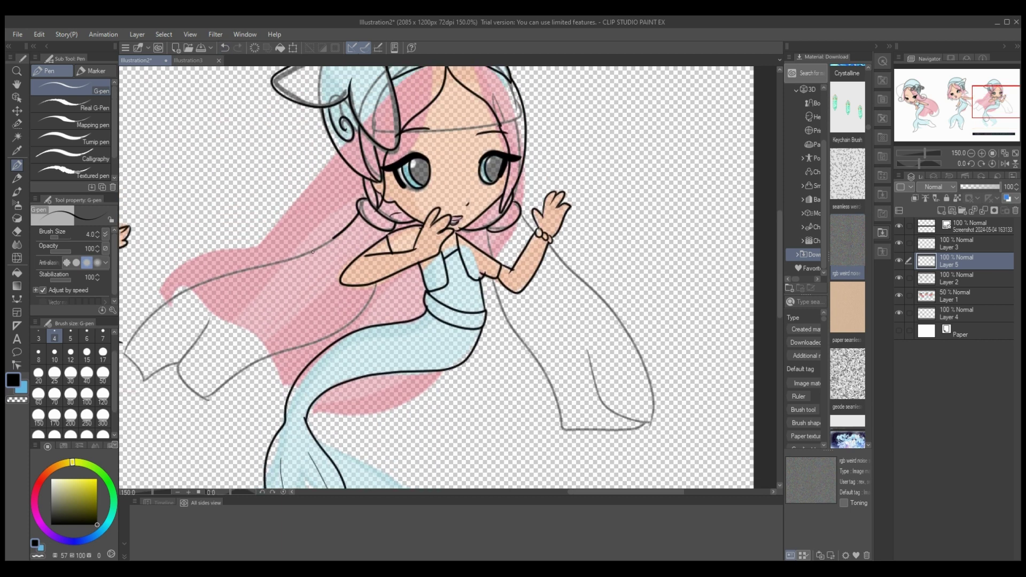
Step: Ink the long ponytails flowing out on both sides of the third mermaid
mouse_move(313, 251)
mouse_down()
mouse_move(157, 412)
mouse_move(207, 412)
mouse_move(170, 374)
mouse_move(184, 322)
mouse_move(347, 285)
mouse_up()
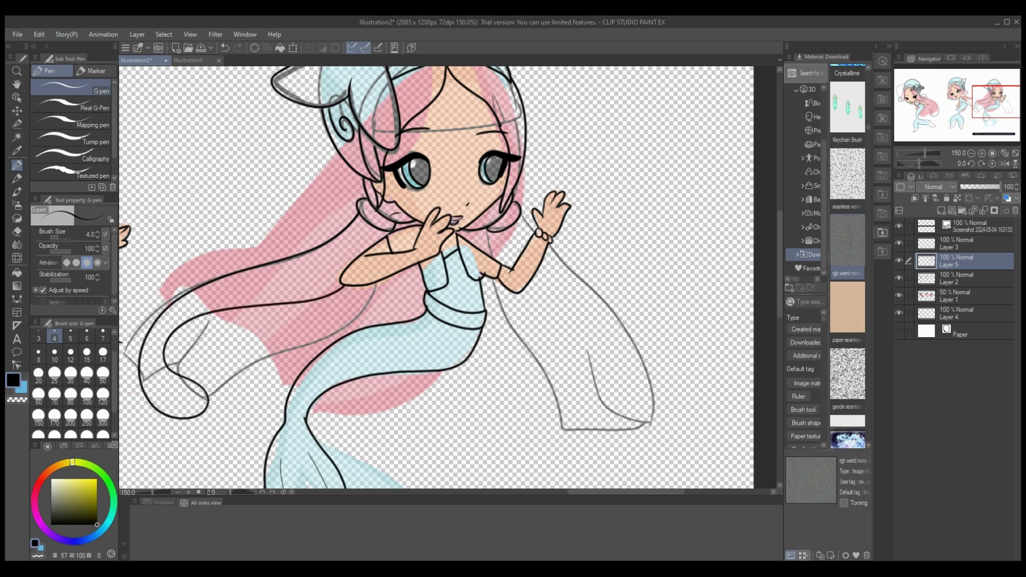
mouse_move(559, 255)
mouse_down()
mouse_move(671, 397)
mouse_move(617, 436)
mouse_move(600, 336)
mouse_move(526, 292)
mouse_up()
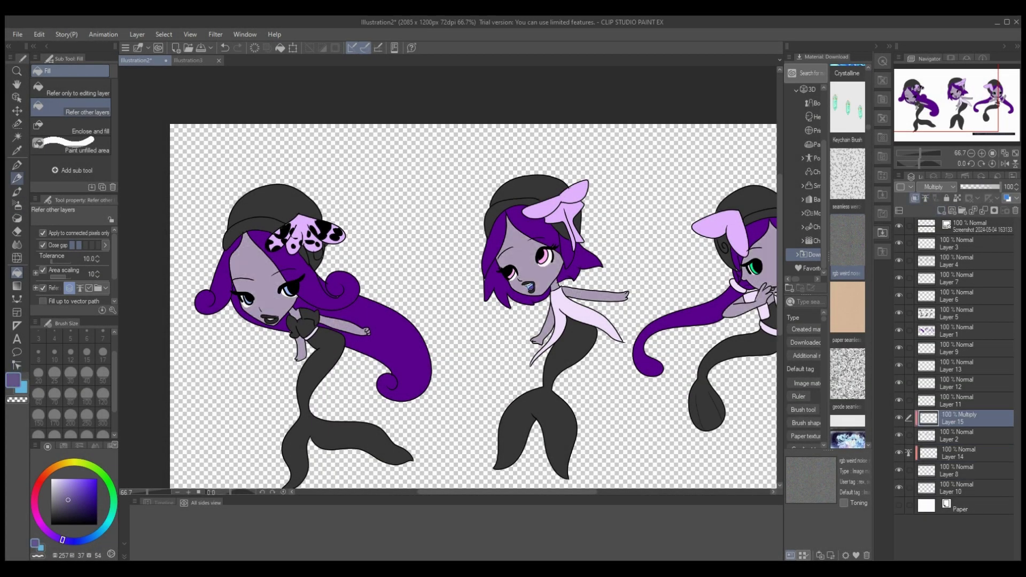
Step: Shade both sides of the first mermaid's face along her hairline on the Multiply layer with the size 12 G-pen
key(p)
key(ctrl+plus)
key(ctrl+plus)
key(ctrl+plus)
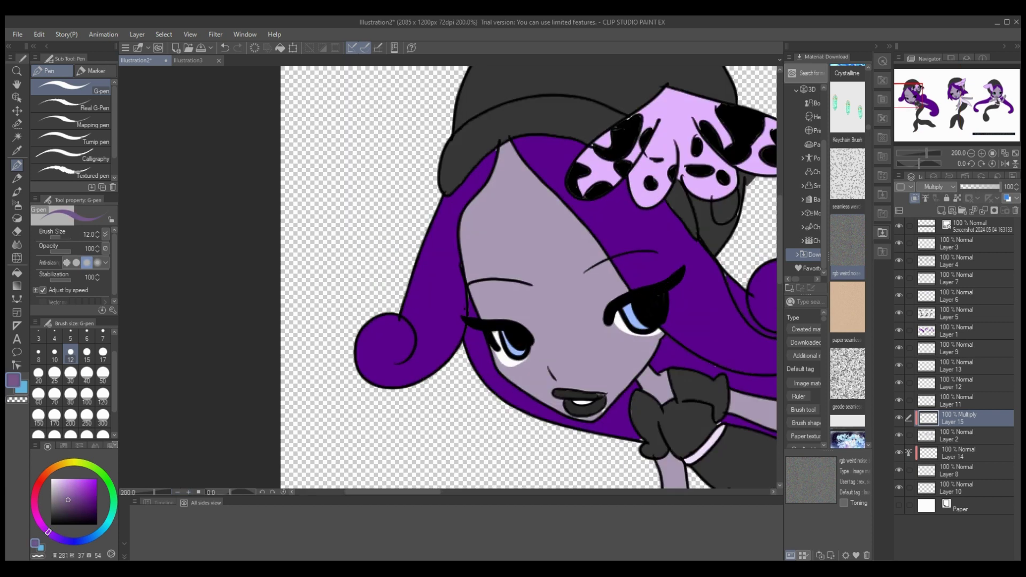
mouse_move(508, 138)
mouse_down()
mouse_move(570, 239)
mouse_move(628, 293)
mouse_up()
mouse_move(524, 164)
mouse_down()
mouse_move(619, 276)
mouse_move(596, 243)
mouse_up()
drag(576, 218, 560, 186)
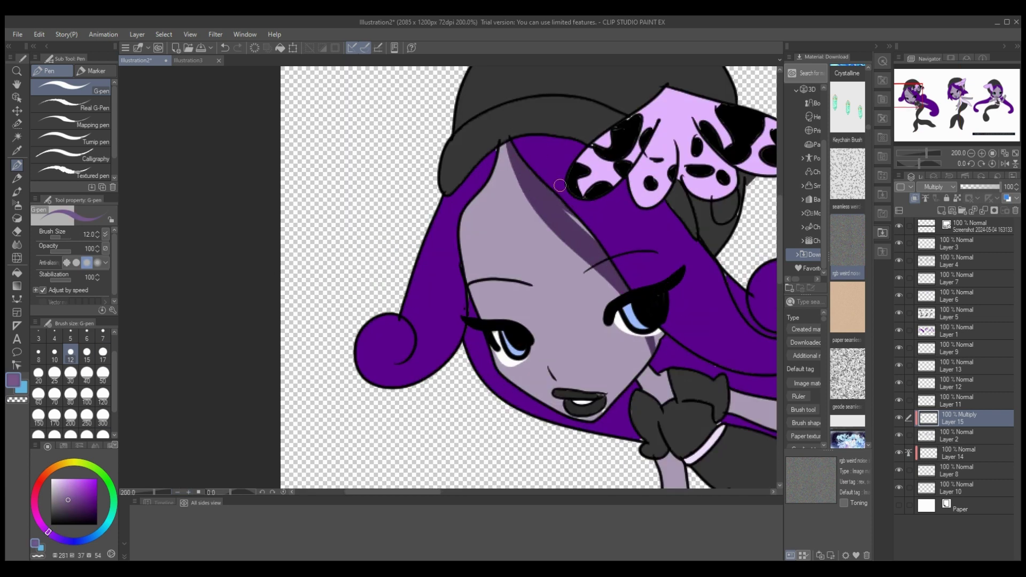
drag(499, 134, 469, 278)
drag(497, 167, 463, 251)
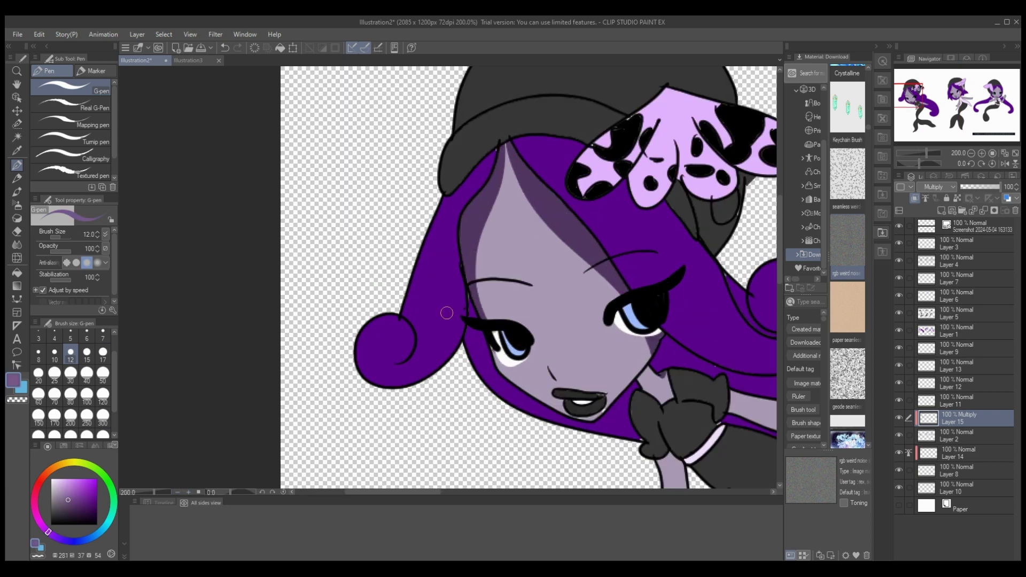
Step: Add soft shading to the first mermaid's nose with the Soft airbrush at size 17
key(e)
click(16, 205)
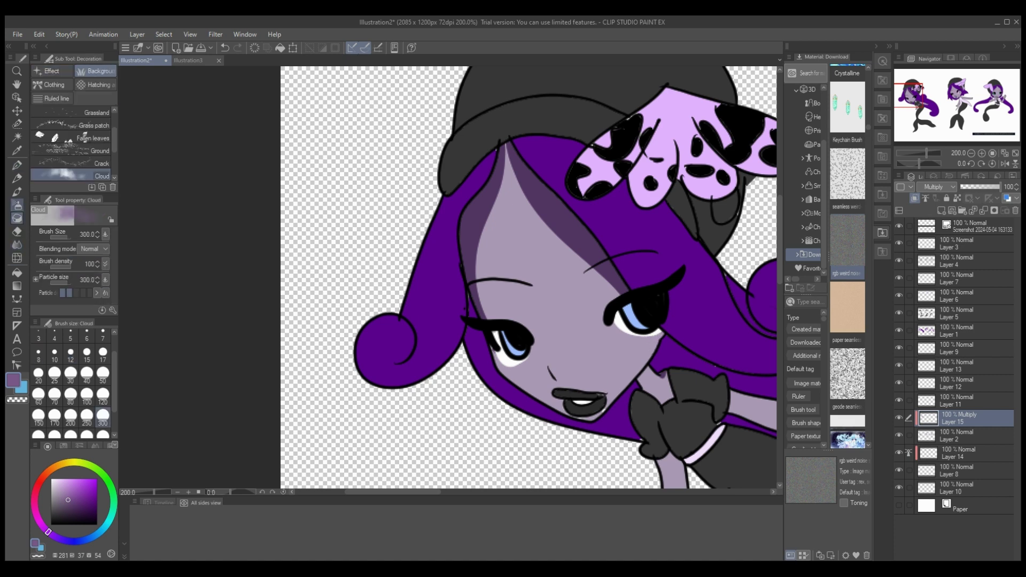
click(103, 353)
drag(556, 347, 548, 379)
click(225, 48)
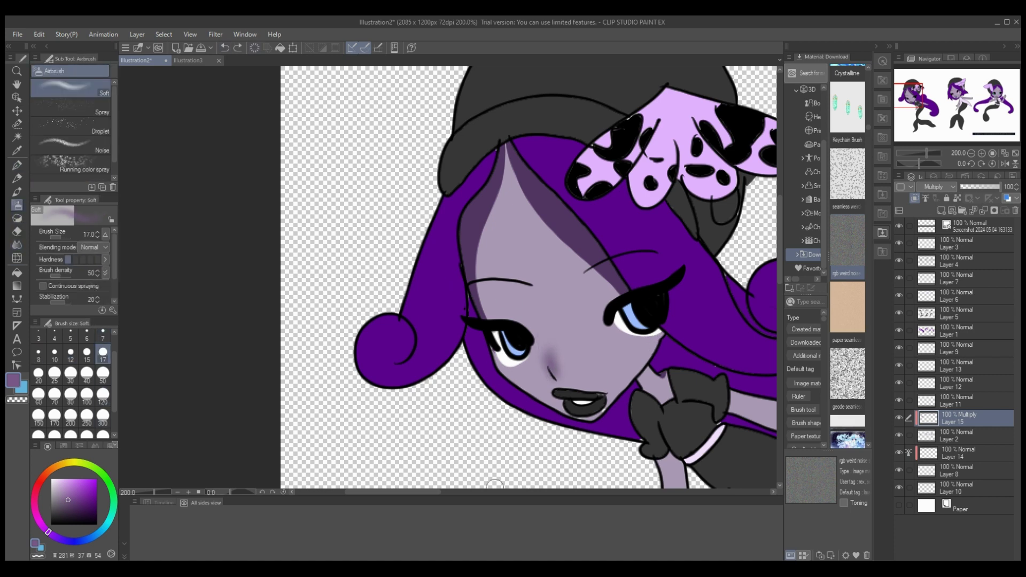
Step: Airbrush the second mermaid's nose and shade her hairline and neck with the size 12 G-pen
click(962, 96)
key(p)
drag(298, 138, 433, 228)
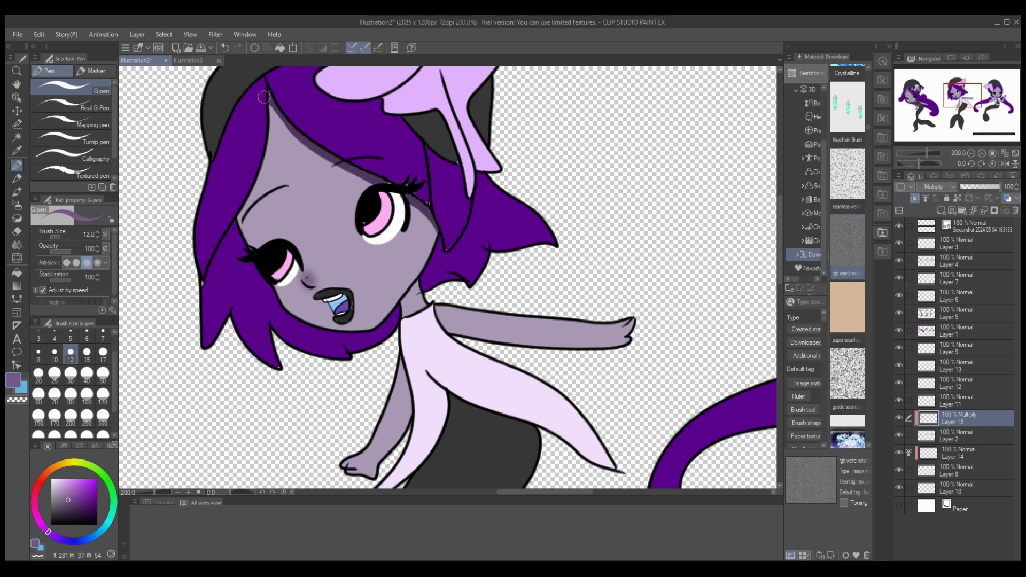
drag(267, 90, 235, 219)
drag(397, 314, 421, 306)
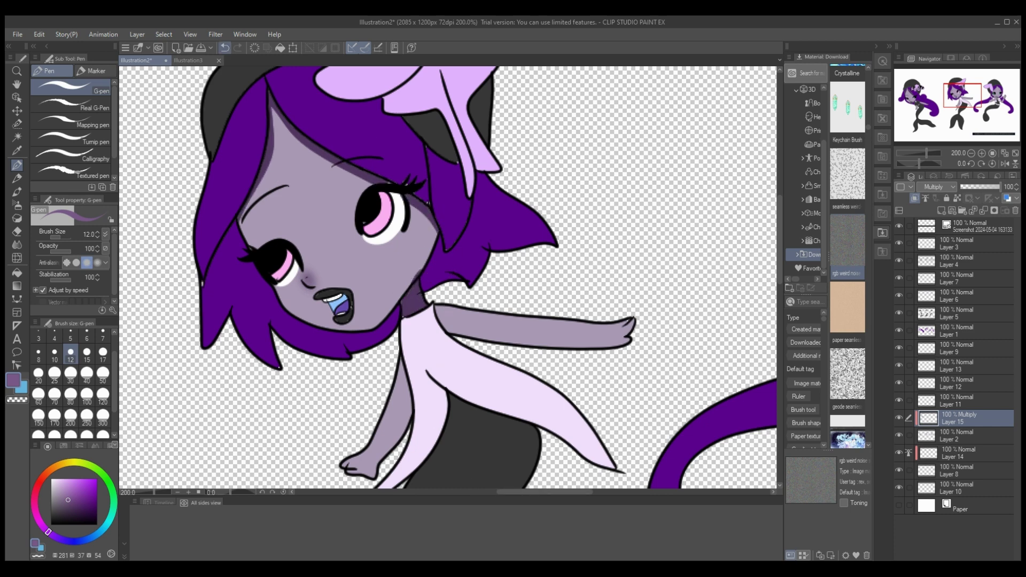
Step: Shade the first mermaid's neck beneath her jaw
click(940, 95)
click(922, 98)
mouse_move(338, 371)
mouse_down()
mouse_move(333, 406)
mouse_move(338, 371)
mouse_up()
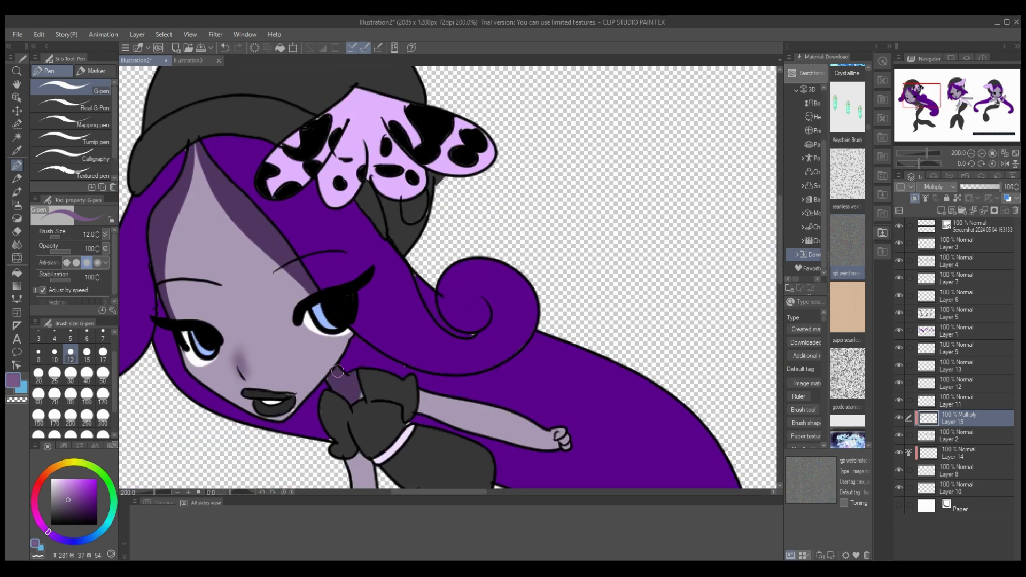
Step: Shade the third mermaid's hairline, both arms and raised hand with the size 12 G-pen
click(963, 95)
key(e)
click(994, 96)
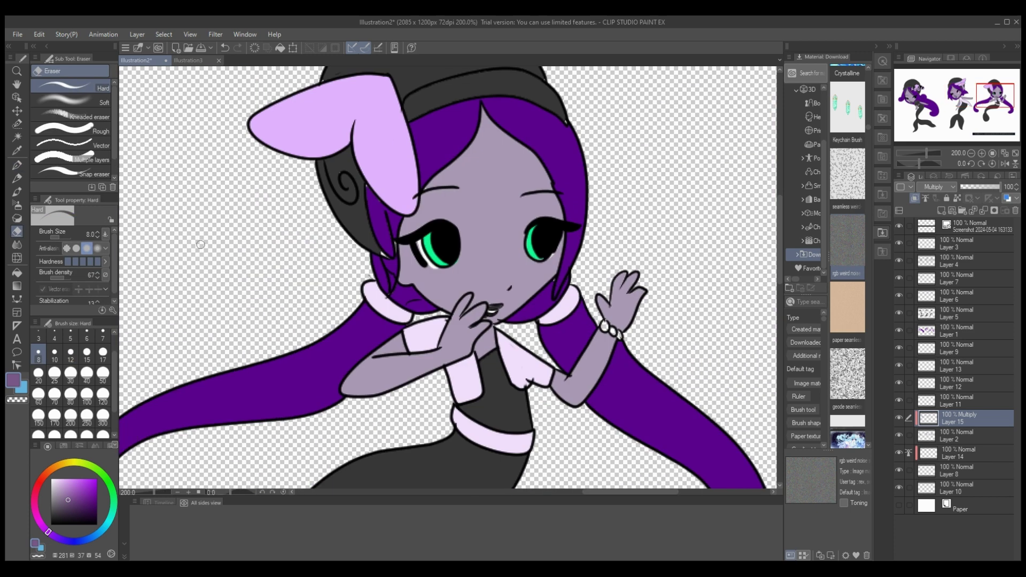
key(p)
mouse_move(398, 335)
mouse_down()
mouse_move(398, 360)
mouse_move(447, 353)
mouse_up()
drag(483, 109, 400, 244)
drag(499, 132, 564, 217)
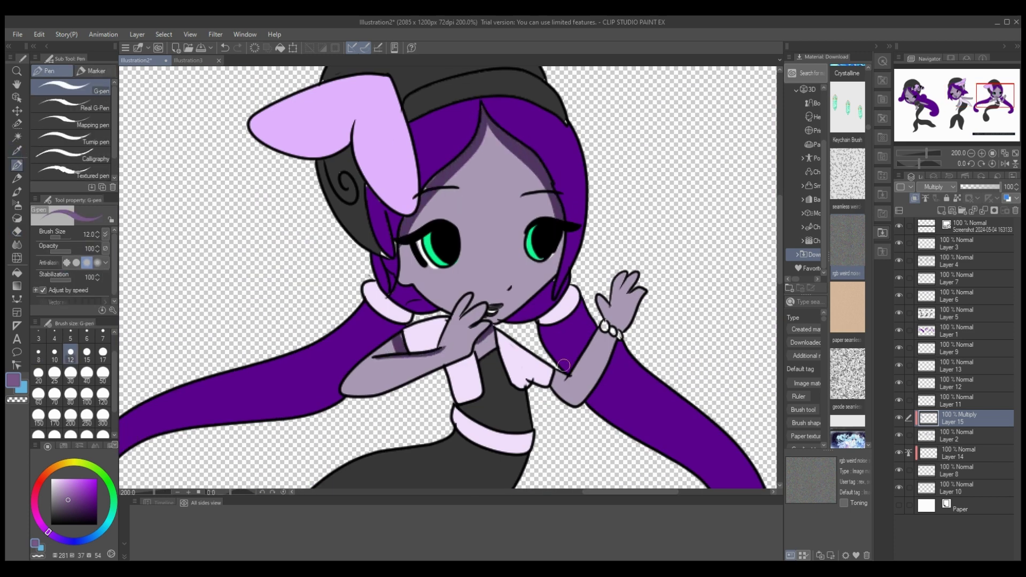
drag(551, 360, 580, 405)
mouse_move(622, 313)
mouse_down()
mouse_move(599, 329)
mouse_move(631, 318)
mouse_up()
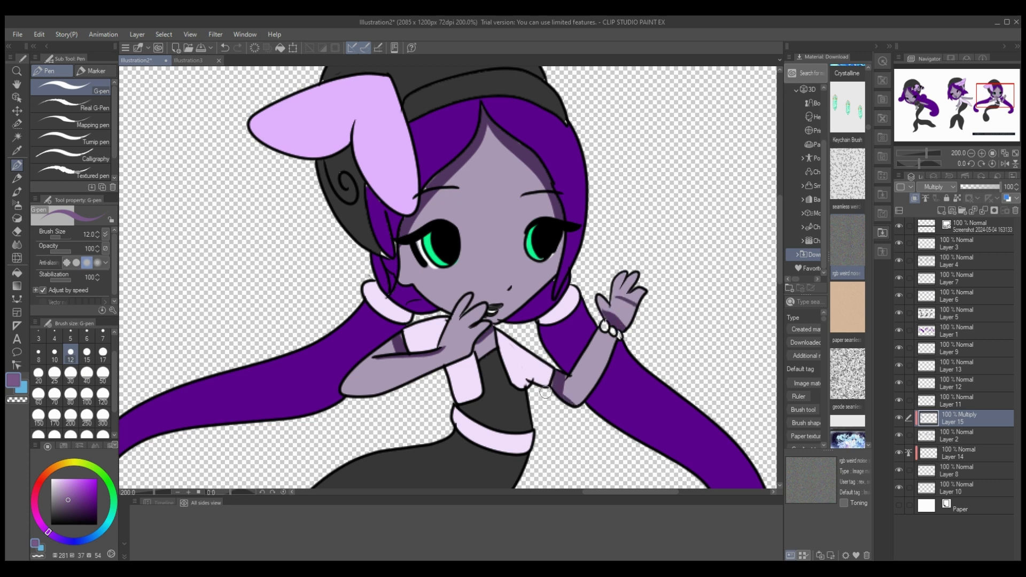
Step: Soften the shading on the third mermaid's arms and raised hand with the Blur tool at size 17
key(j)
drag(344, 375, 444, 357)
drag(609, 315, 626, 329)
drag(567, 395, 574, 373)
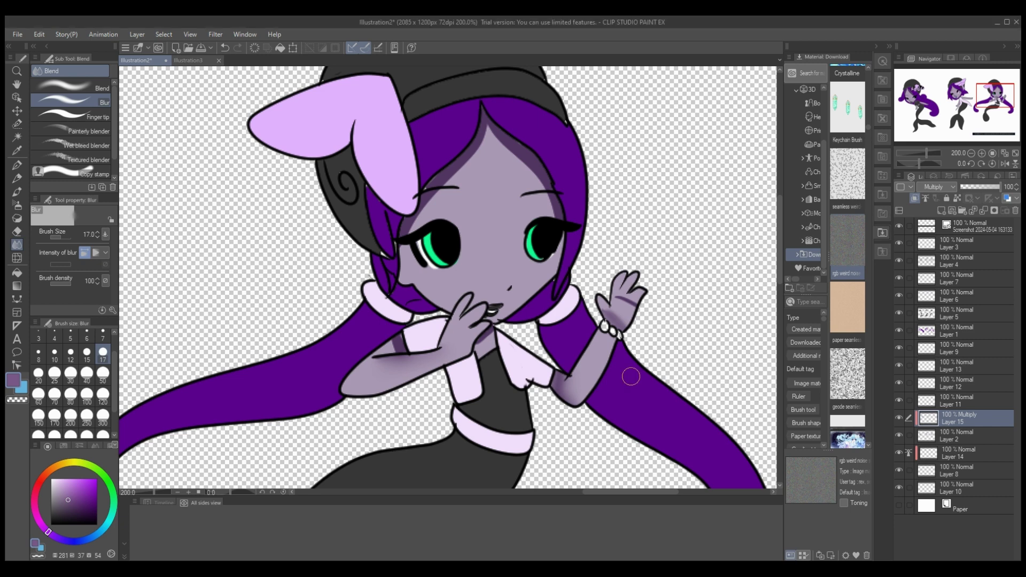
Step: Add soft shading to the third mermaid's nose with the Soft airbrush
key(b)
mouse_move(500, 291)
mouse_down()
mouse_move(508, 270)
mouse_move(514, 283)
mouse_up()
scroll(534, 374, down, 8)
scroll(570, 484, up, 6)
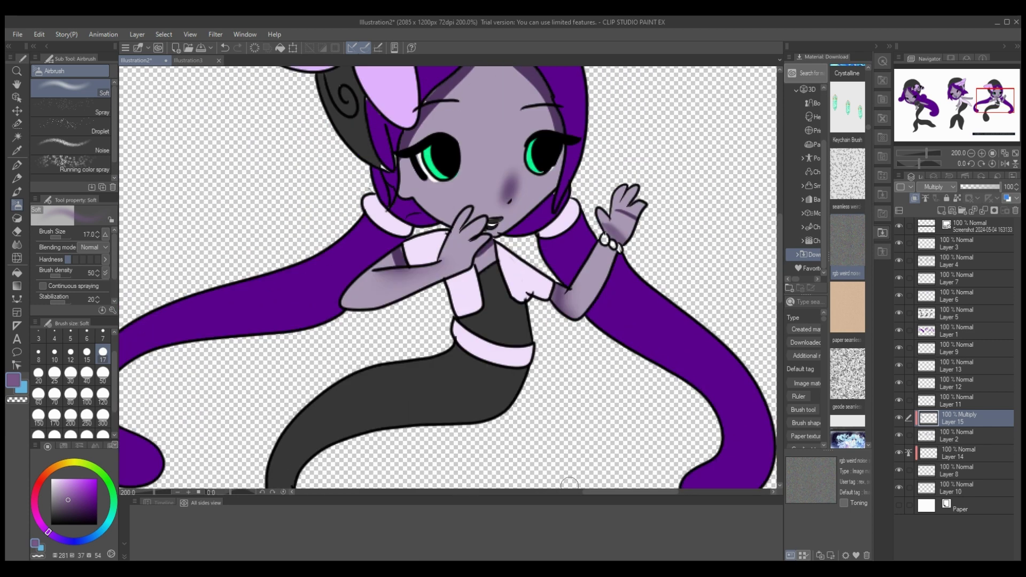
Step: Shade the outstretched upper arms of the first and second mermaids with the size 12 G-pen
scroll(569, 484, left, 10)
key(p)
scroll(350, 323, left, 10)
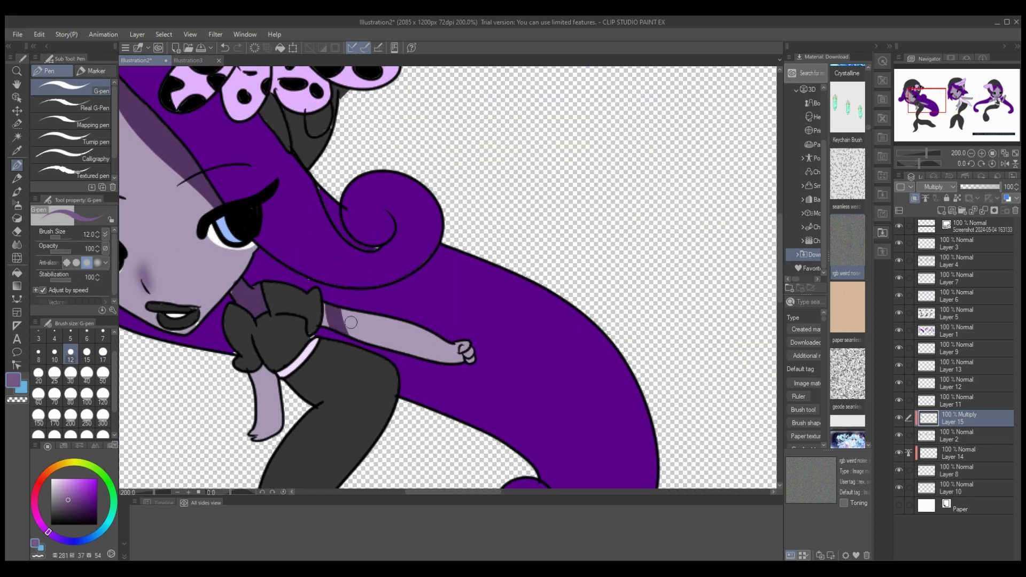
scroll(414, 285, right, 15)
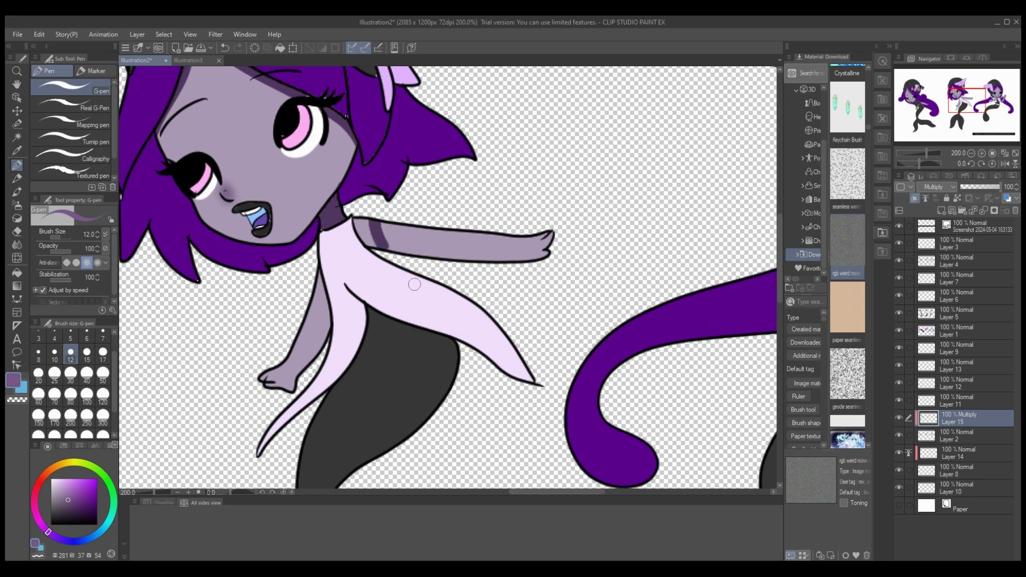
Step: Lower the Multiply shading layer's opacity to 63% and add a clipped Normal layer directly beneath it
drag(556, 492, 645, 492)
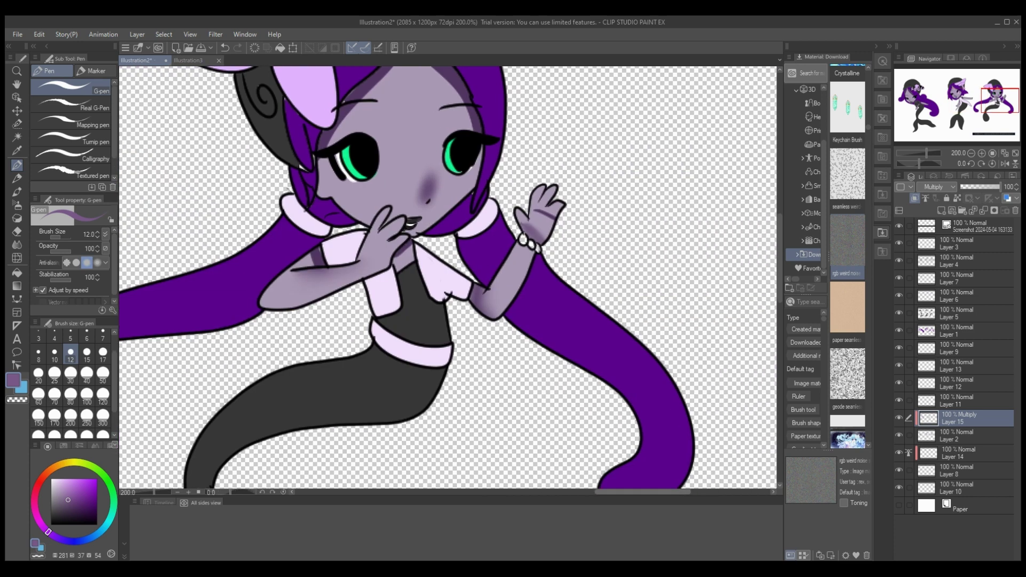
scroll(448, 278, left, 5)
key(ctrl+shift+n)
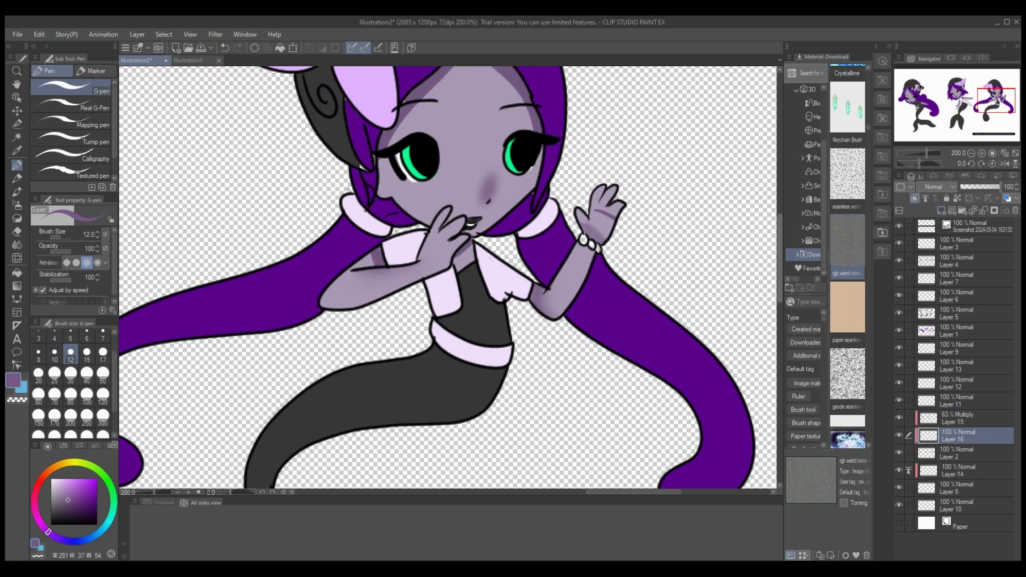
Step: Try painting pale pink highlights down the third mermaid's forehead with the size 10 G-pen, undoing the strokes
scroll(448, 278, up, 10)
click(54, 353)
drag(497, 203, 529, 269)
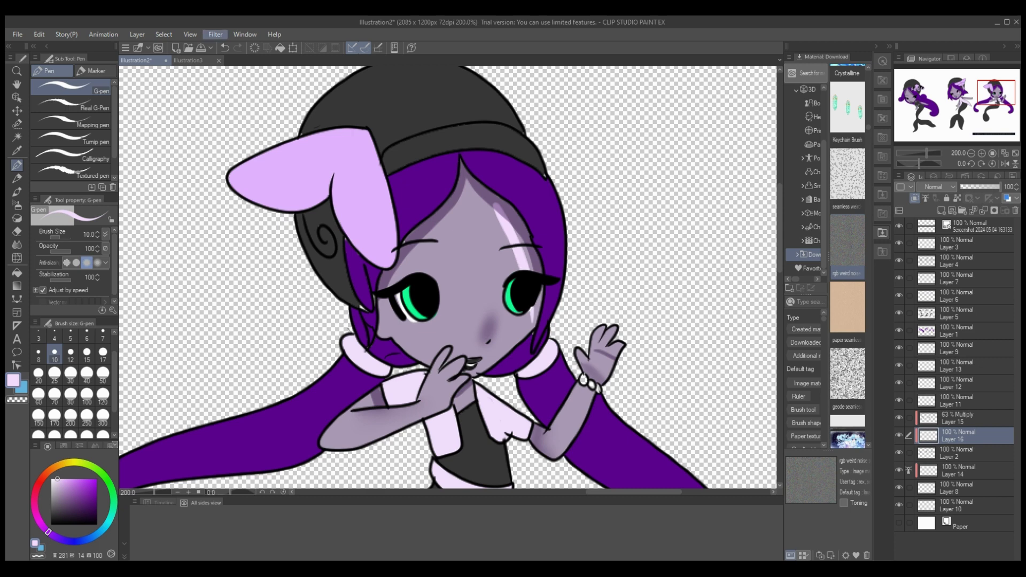
key(ctrl+z)
key(ctrl+z)
drag(507, 229, 521, 270)
drag(496, 229, 518, 266)
key(ctrl+z)
key(ctrl+z)
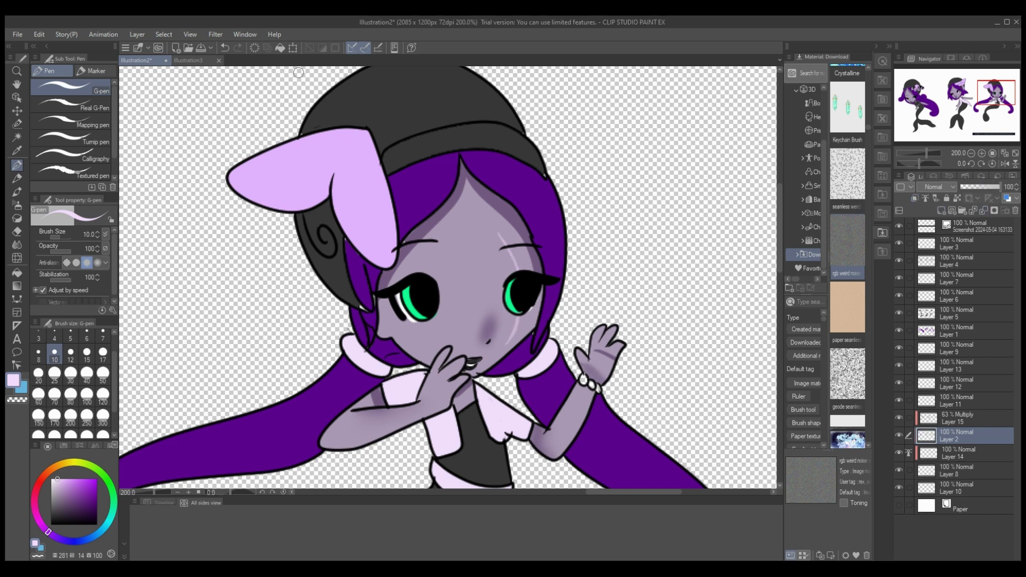
click(225, 47)
Step: Draw a thin curved blue streak above and below the third mermaid's eye with the size 8 G-pen
click(76, 542)
click(97, 479)
drag(507, 228, 521, 270)
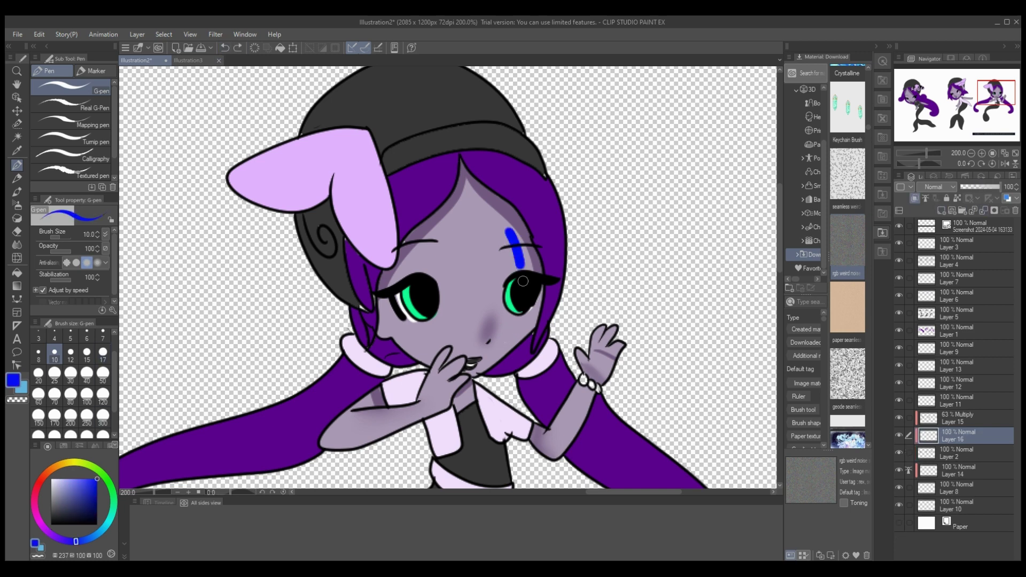
key(ctrl+z)
key(bracketleft)
drag(508, 229, 509, 344)
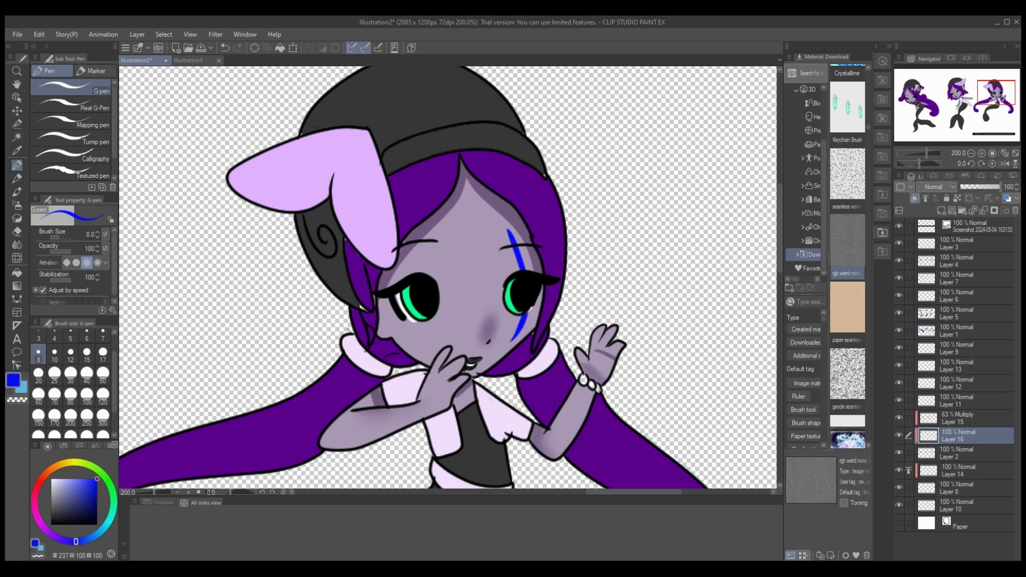
Step: Set the blue streak layer's opacity to 17% and merge it and the Multiply shading layer into Layer 2
click(967, 186)
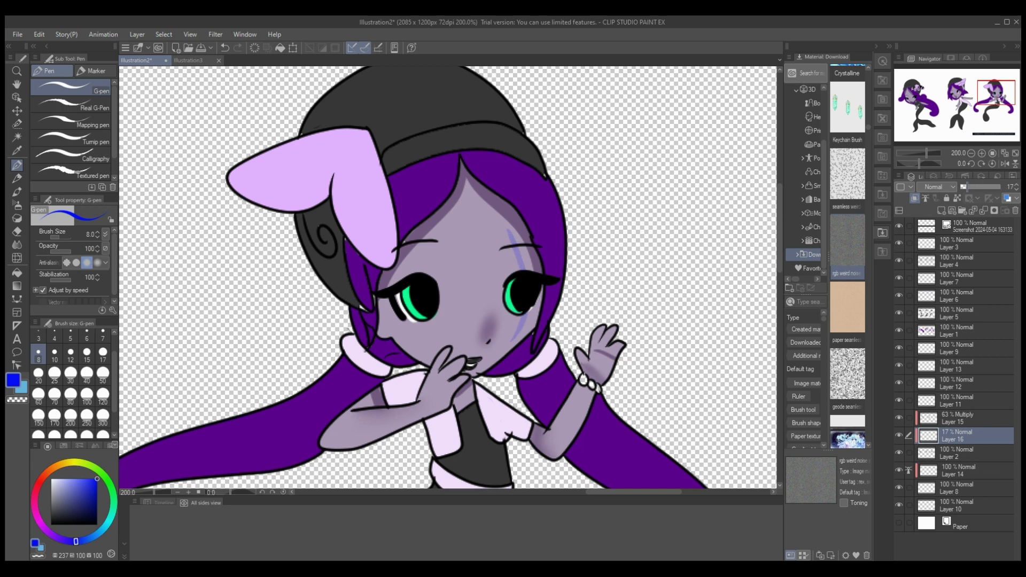
click(984, 211)
click(957, 418)
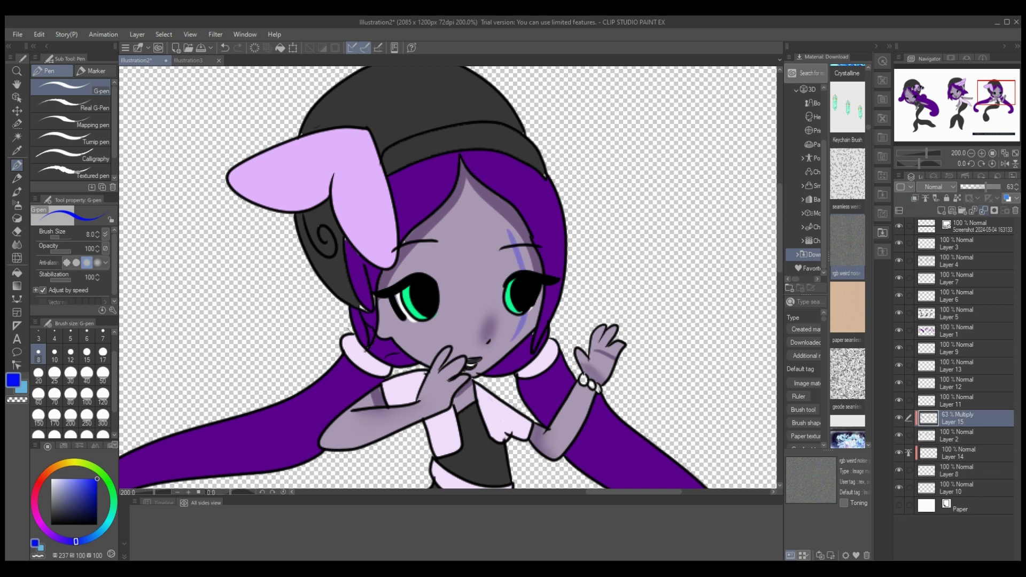
click(984, 211)
Step: Paint small pale pink nose highlights on all three mermaids on a clipped Add (Glow) layer and merge it into Layer 2
drag(634, 492, 439, 491)
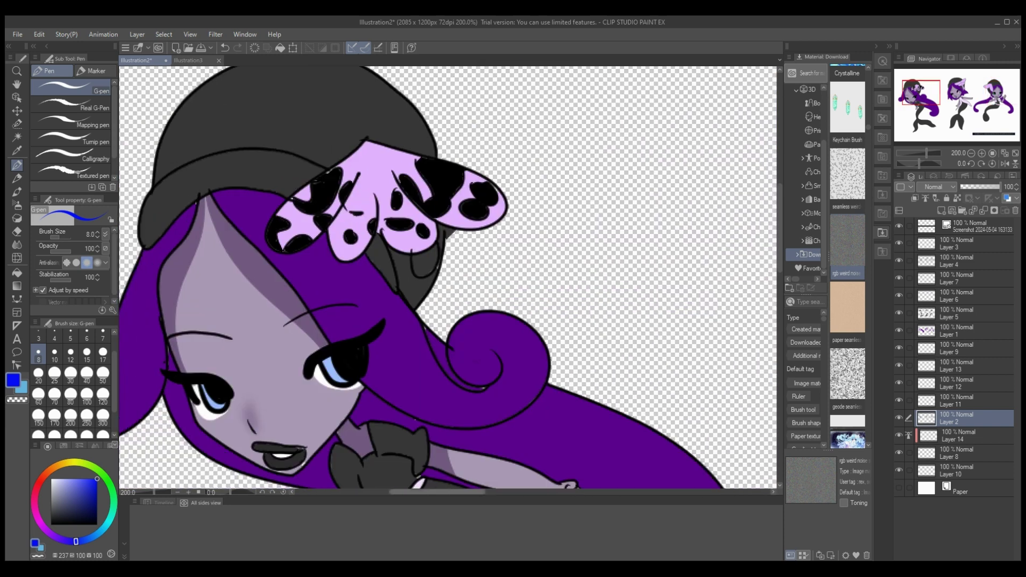
key(ctrl+z)
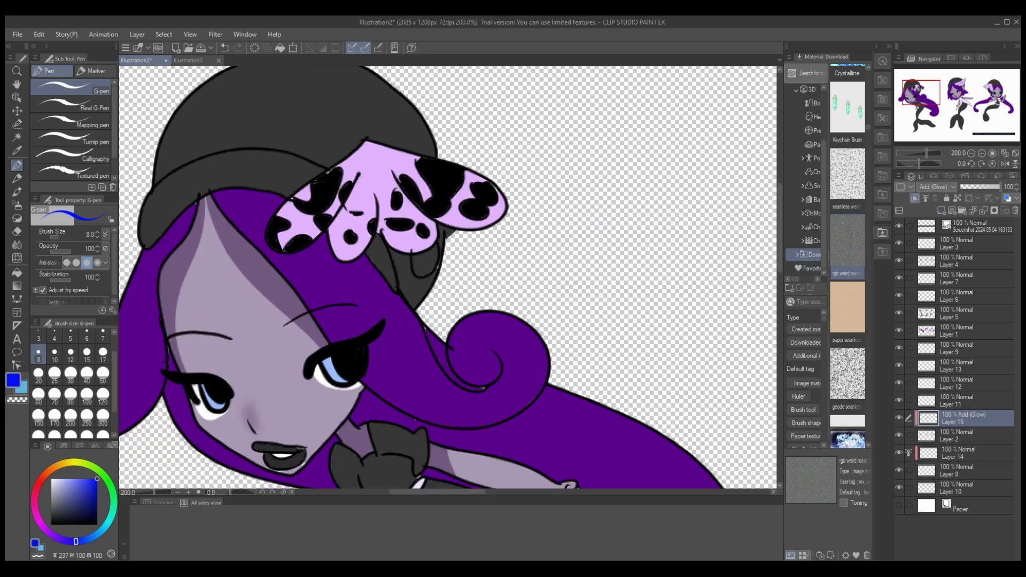
scroll(469, 333, right, 10)
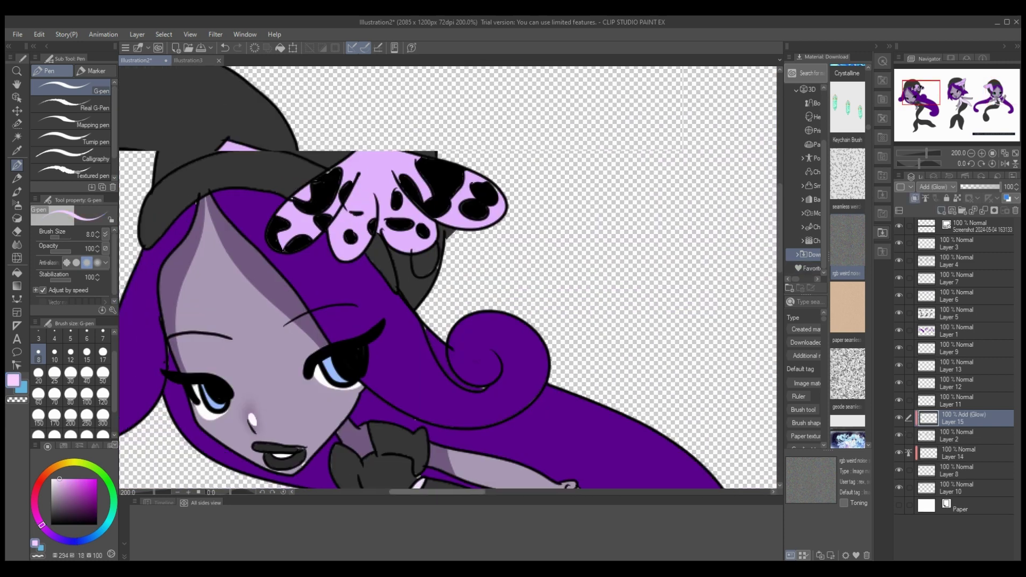
drag(469, 332, 322, 334)
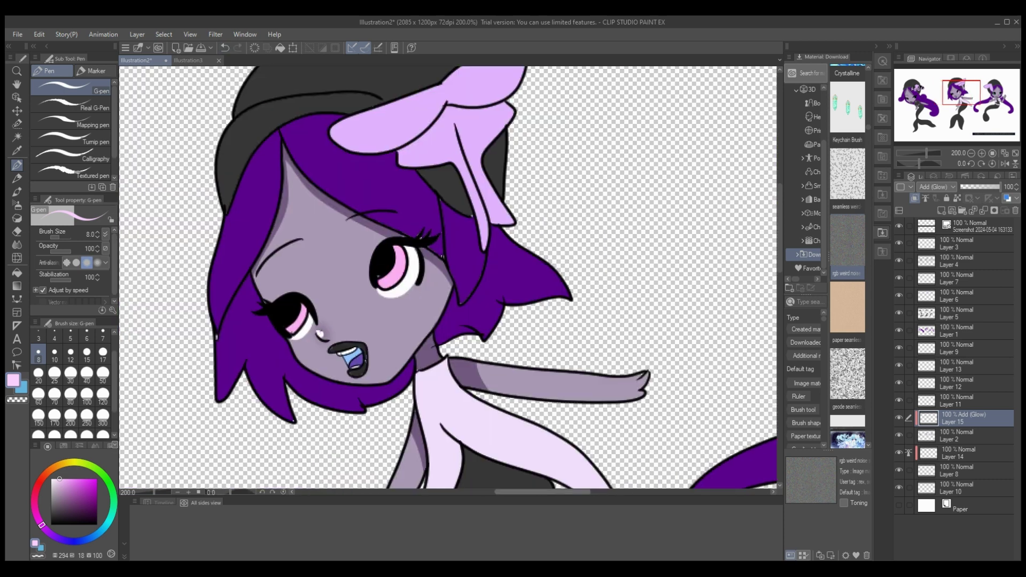
scroll(734, 339, right, 5)
key(ctrl+e)
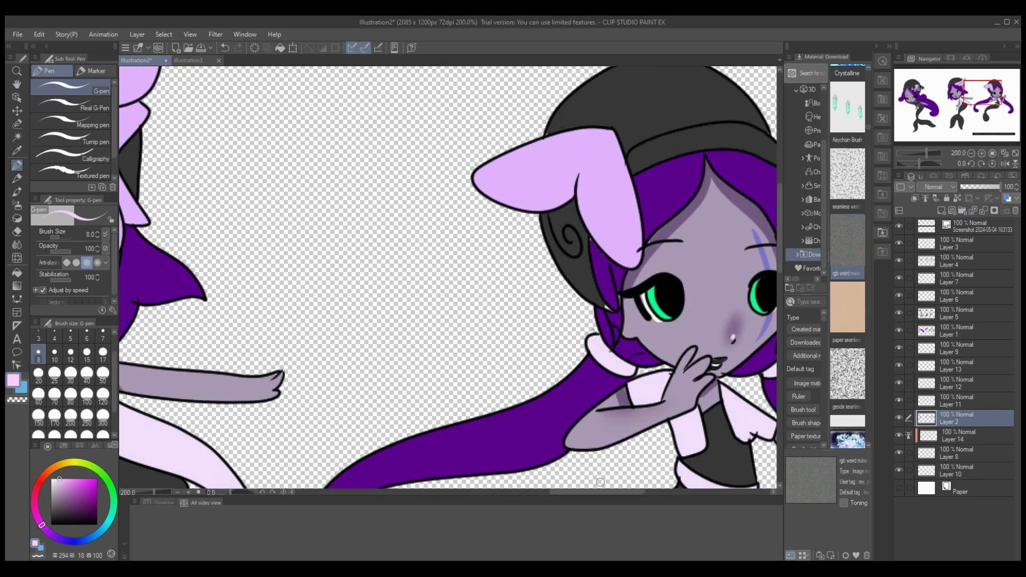
Step: Add a clipped layer above Layer 2 and draw a blue streak up the second mermaid's forehead with the size 8 G-pen
scroll(601, 482, left, 10)
scroll(600, 483, right, 7)
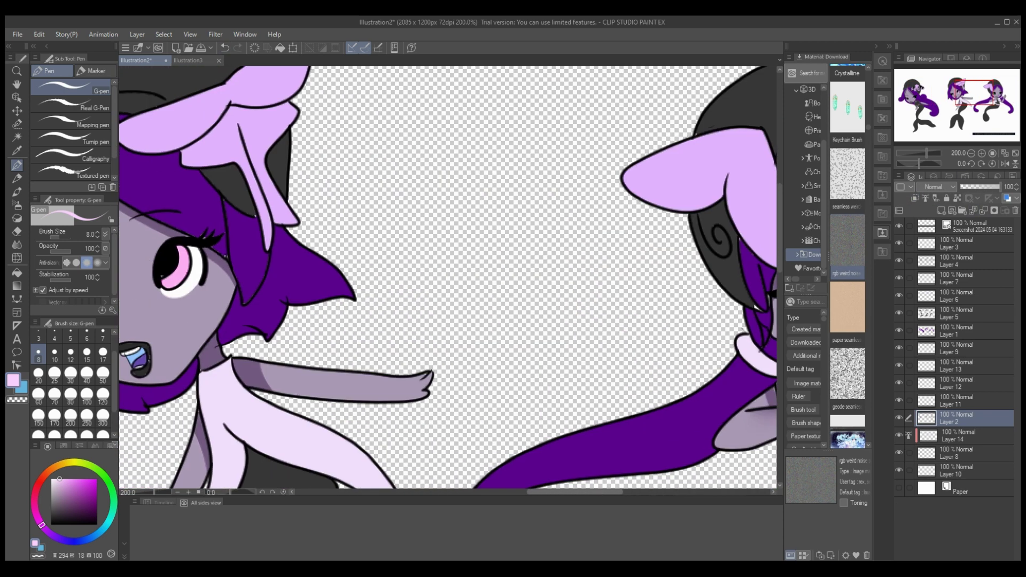
scroll(448, 278, left, 5)
key(ctrl+shift+n)
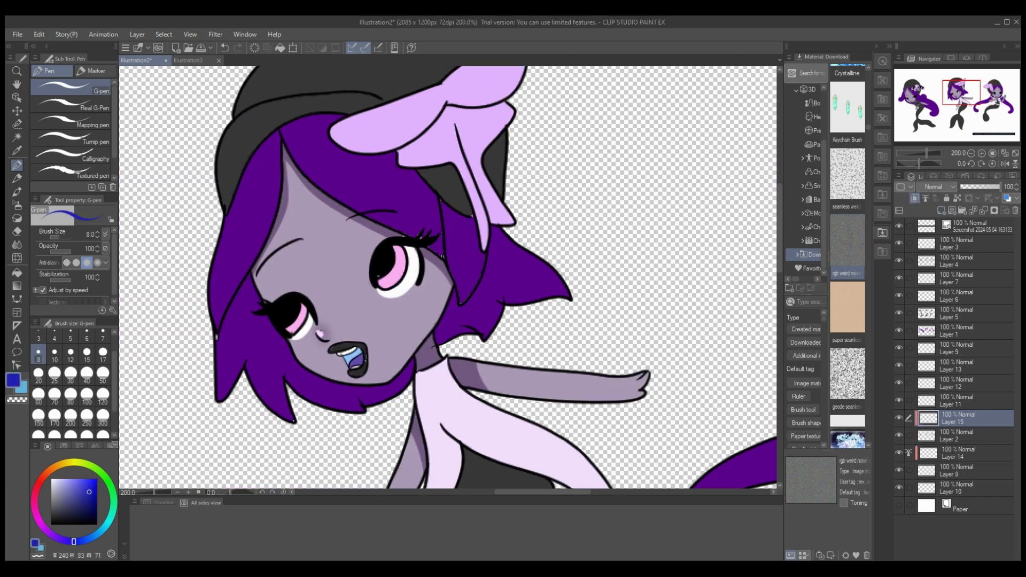
click(98, 479)
scroll(362, 427, left, 6)
drag(348, 410, 362, 428)
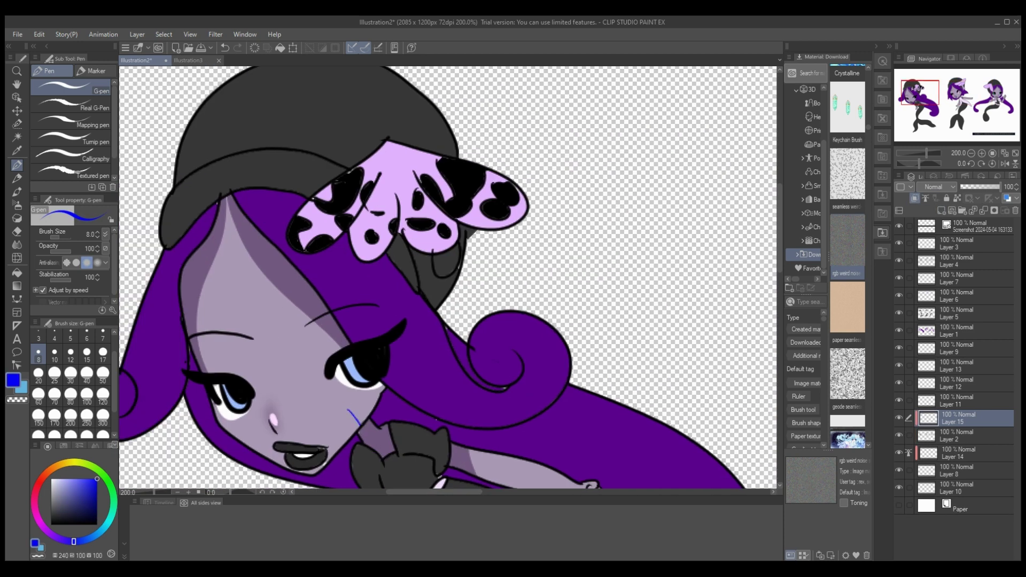
scroll(281, 365, right, 6)
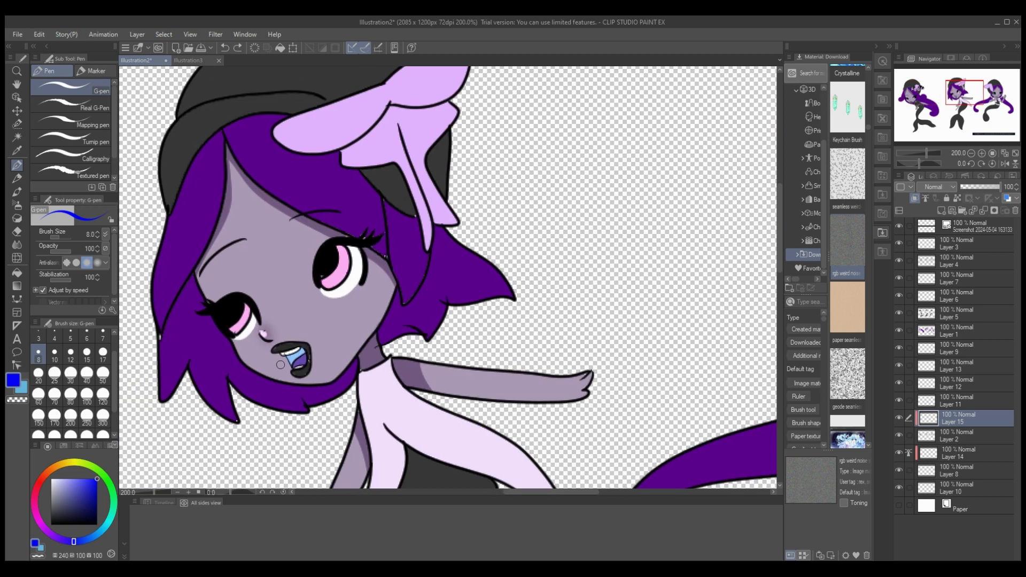
drag(234, 342, 296, 213)
Step: Draw a thin curved blue streak across the first mermaid's cheek with the size 8 G-pen
scroll(561, 480, right, 8)
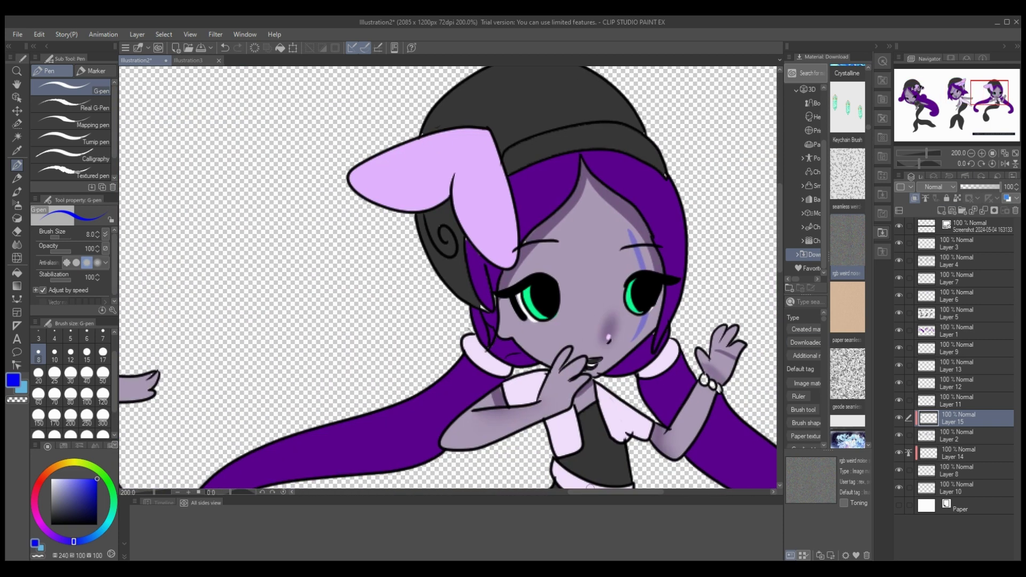
scroll(307, 381, left, 14)
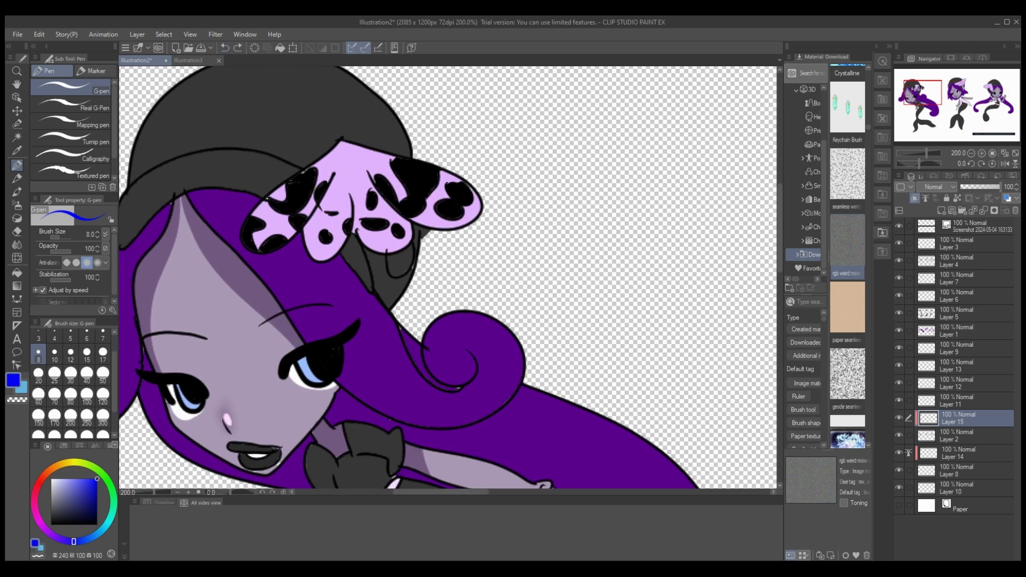
drag(308, 434, 255, 337)
key(ctrl+z)
drag(244, 402, 334, 430)
key(e)
Step: Set the blue streak layer's opacity to 26% and merge it into Layer 2
click(971, 186)
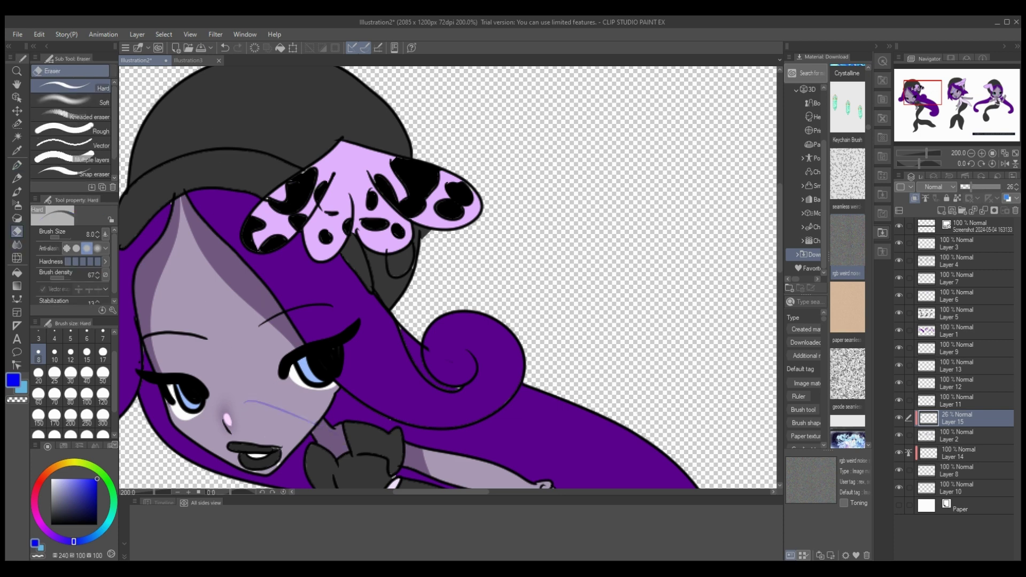
click(983, 210)
scroll(557, 481, right, 5)
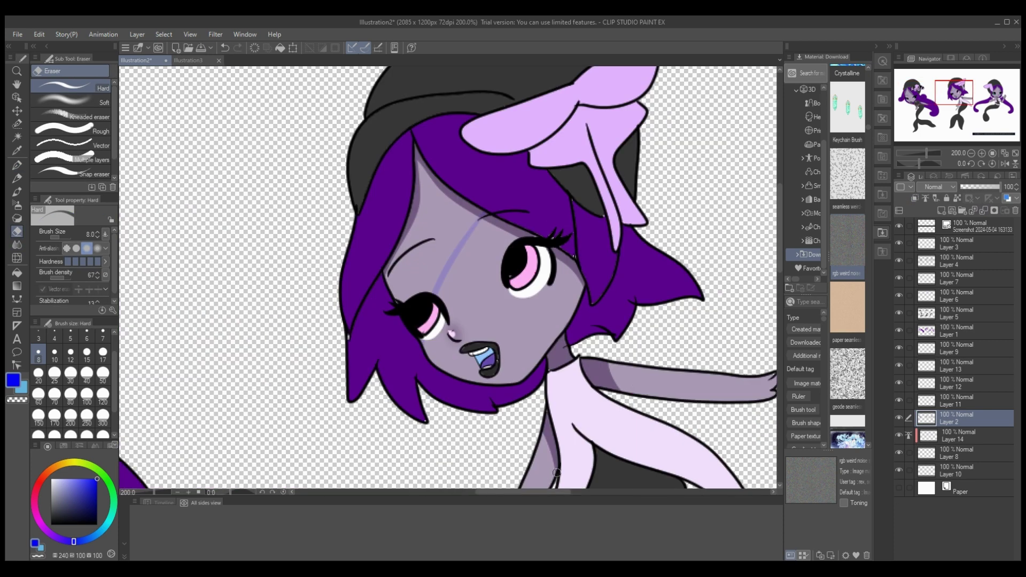
scroll(575, 473, down, 5)
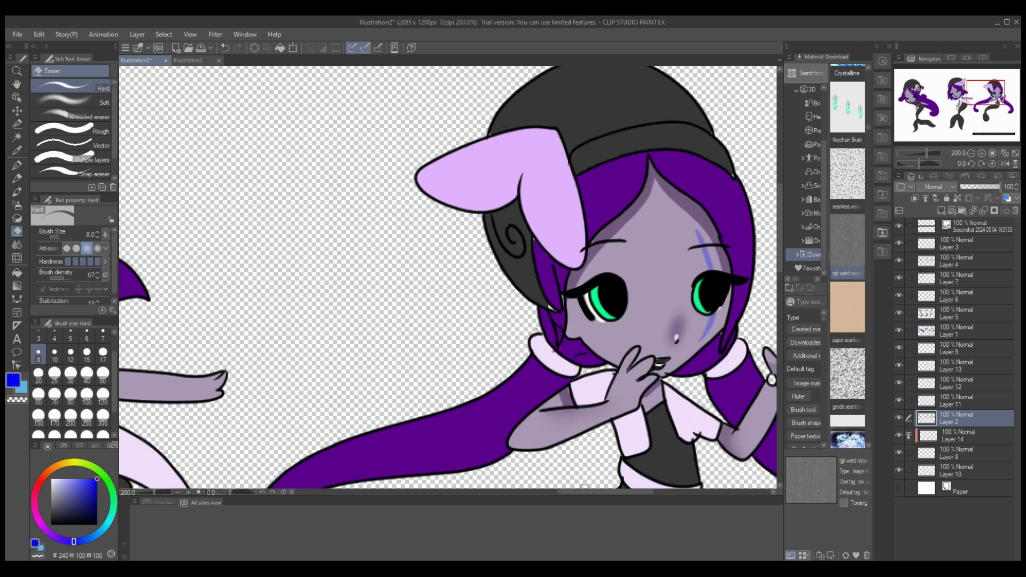
scroll(448, 280, down, 2)
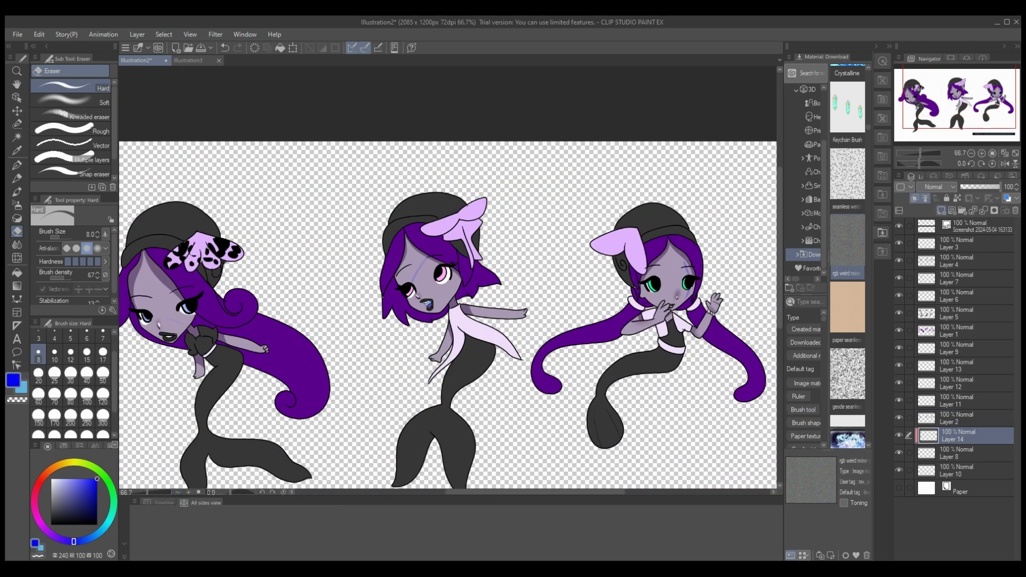
Step: Set the opacity of the hair layer, Layer 1, to 95% and add a clipped Multiply layer above it
click(955, 401)
click(954, 332)
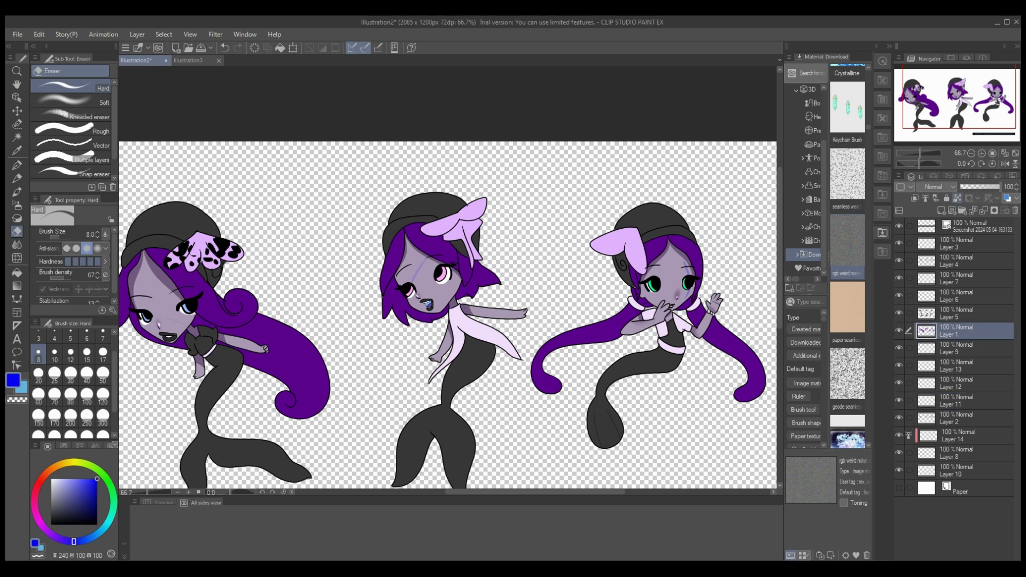
mouse_move(999, 187)
mouse_down()
mouse_move(989, 187)
mouse_move(998, 187)
mouse_up()
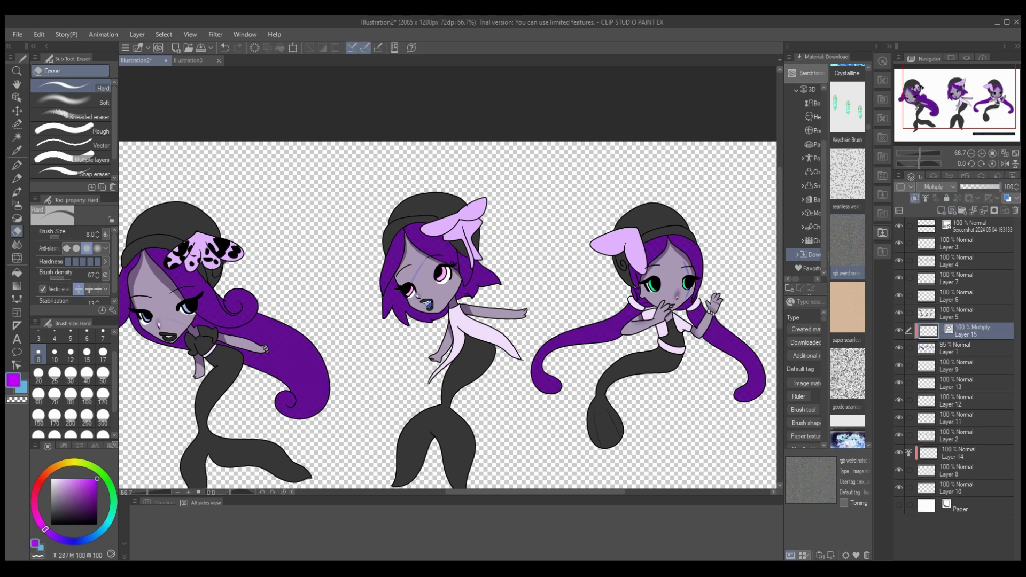
Step: Paint dark purple shadows on the first mermaid's hair, under the long lock and beside the face, with the size 17 G-pen
key(p)
key(p)
scroll(448, 278, up, 2)
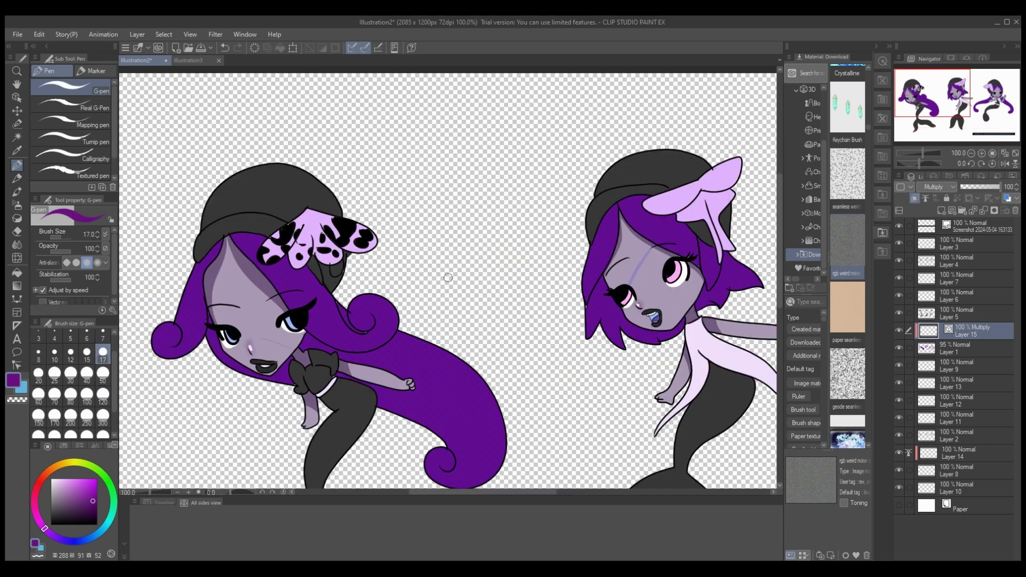
mouse_move(378, 397)
mouse_down()
mouse_move(453, 471)
mouse_move(428, 426)
mouse_up()
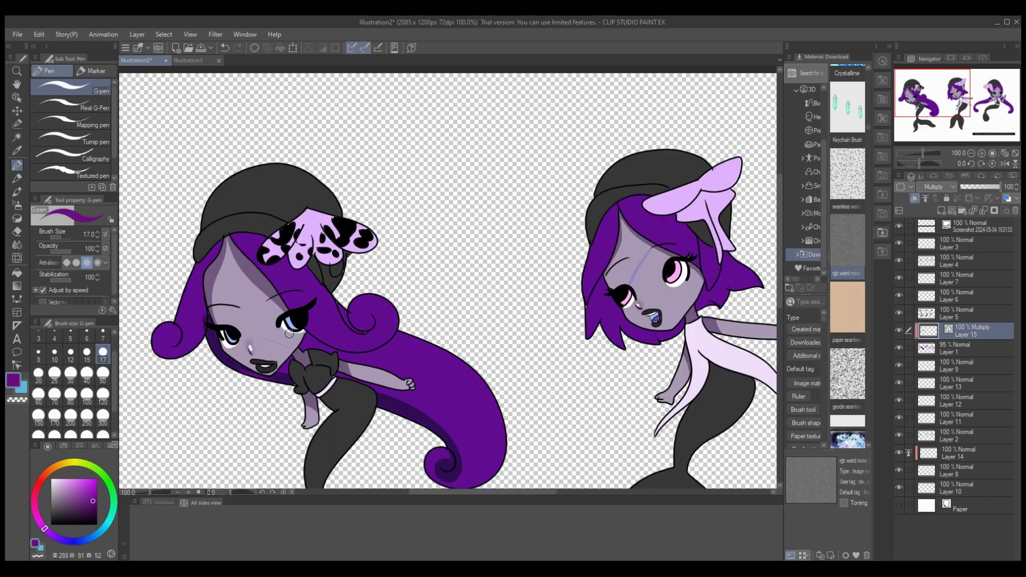
drag(383, 395, 453, 441)
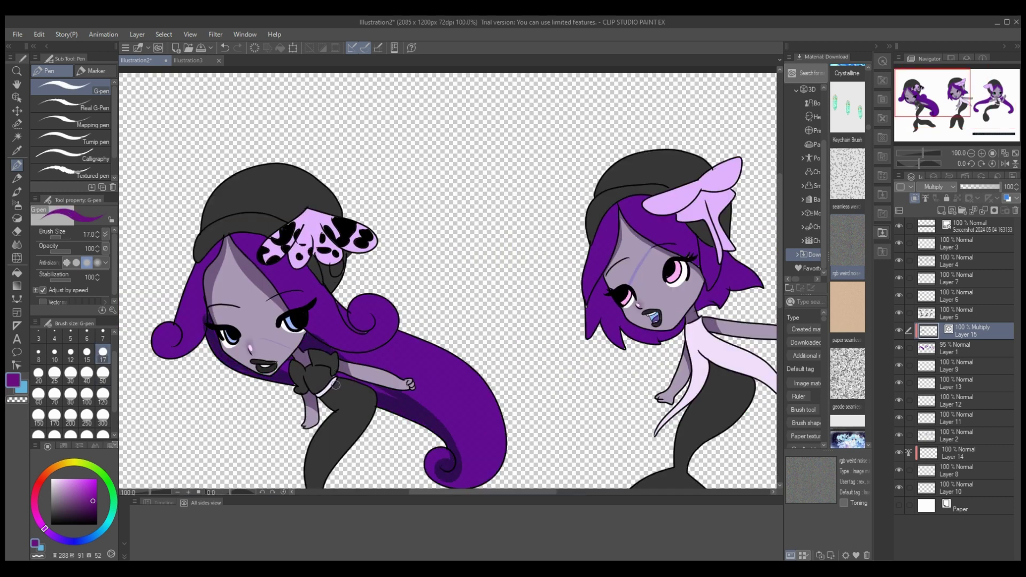
mouse_move(293, 278)
mouse_down()
mouse_move(375, 329)
mouse_move(390, 302)
mouse_up()
key(ctrl+z)
mouse_move(219, 244)
mouse_down()
mouse_move(161, 327)
mouse_move(178, 345)
mouse_up()
Step: Paint dark purple shadows on the second mermaid's short hair and along both of the third mermaid's ponytails
mouse_move(619, 204)
mouse_down()
mouse_move(588, 300)
mouse_move(649, 343)
mouse_up()
drag(707, 282, 722, 295)
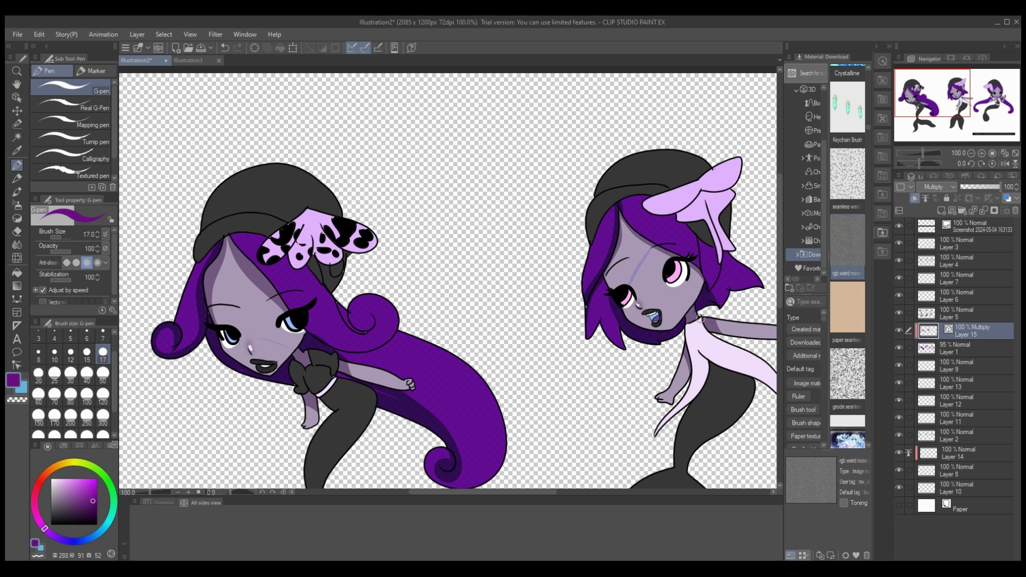
scroll(700, 319, right, 3)
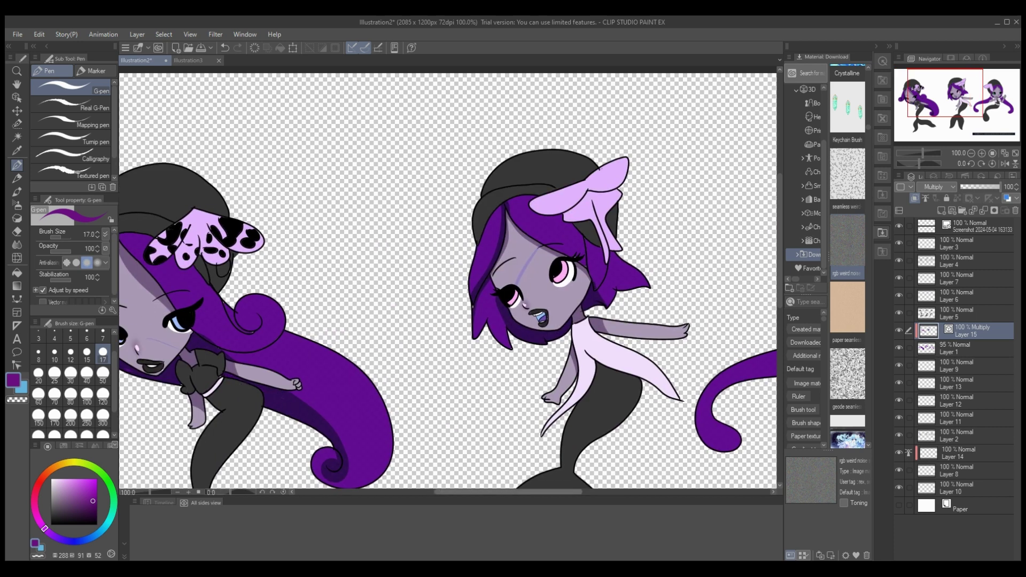
scroll(280, 397, right, 10)
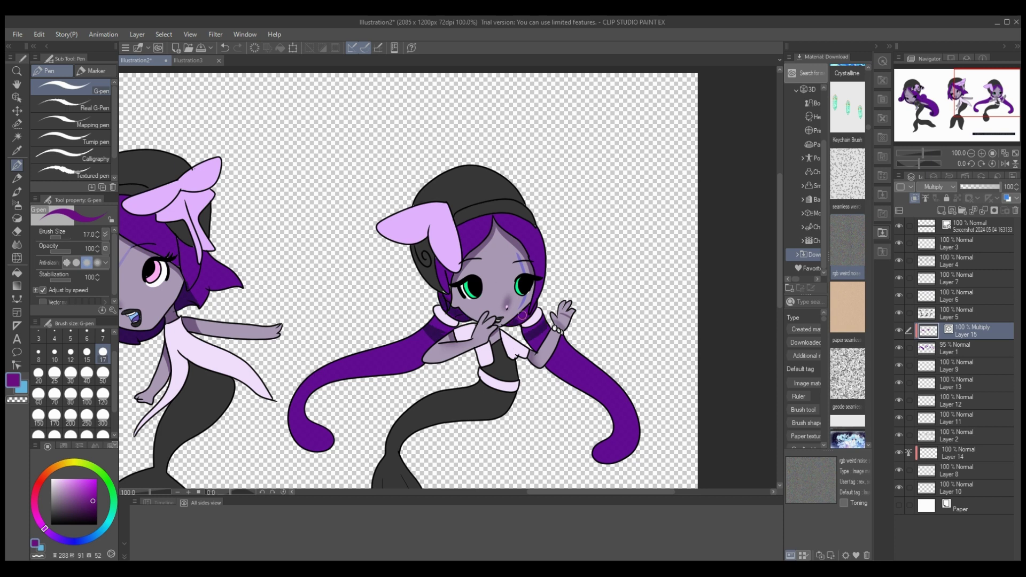
mouse_move(437, 320)
mouse_down()
mouse_move(312, 378)
mouse_move(303, 444)
mouse_move(308, 396)
mouse_up()
drag(547, 325, 610, 459)
Step: Soften the hair shadows on the third mermaid's ponytails and the first mermaid's long lock with the size 50 Blur tool
key(j)
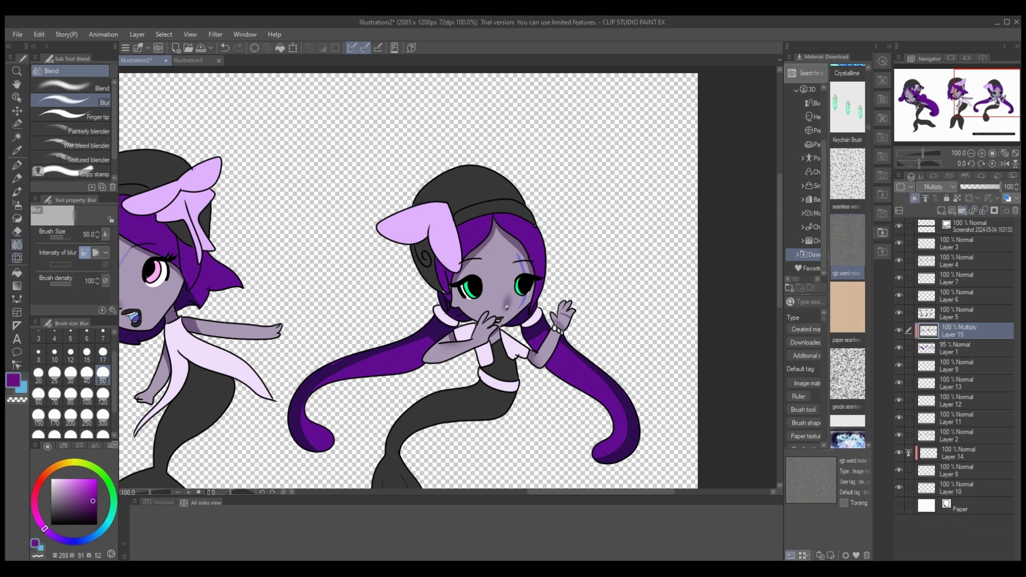
drag(325, 463, 368, 357)
drag(553, 330, 601, 459)
scroll(448, 280, left, 10)
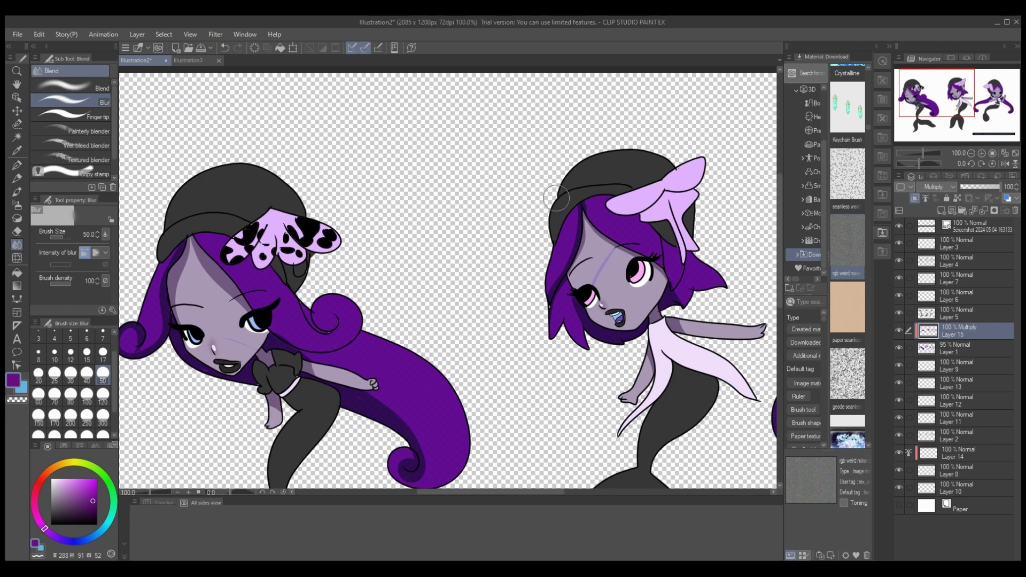
mouse_move(316, 356)
mouse_down()
mouse_move(405, 422)
mouse_move(401, 468)
mouse_up()
Step: Add dark purple shading around the first mermaid's front curl with the size 17 G-pen and blur the remaining hair shadows
key(p)
drag(249, 285, 337, 328)
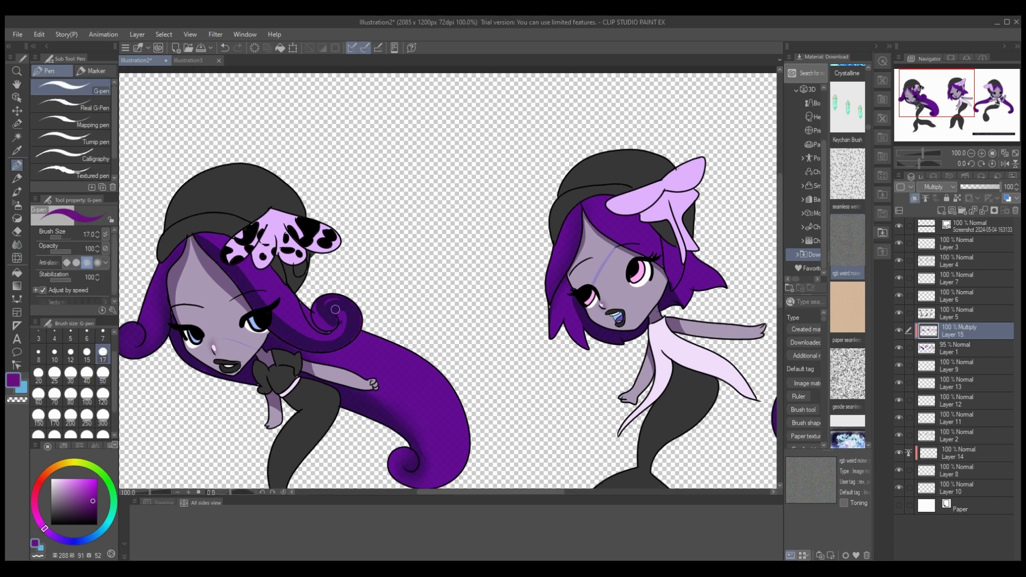
key(j)
scroll(457, 477, right, 10)
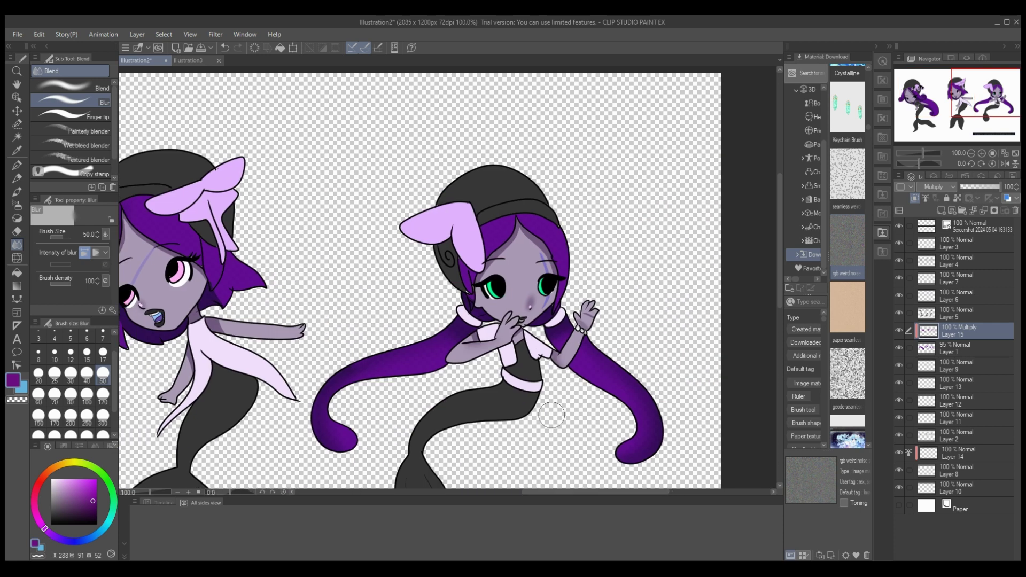
key(p)
scroll(550, 412, left, 5)
key(j)
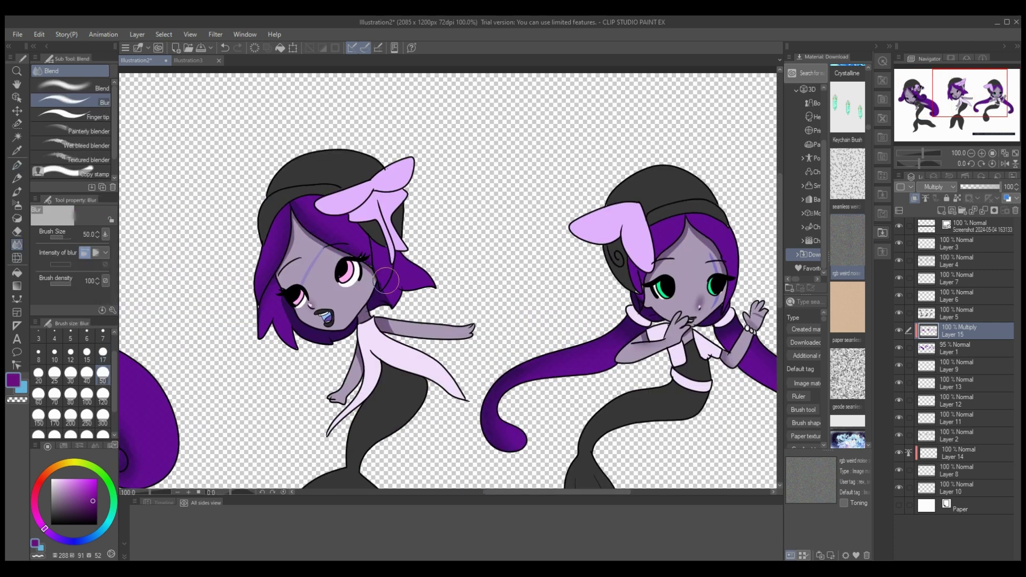
key(p)
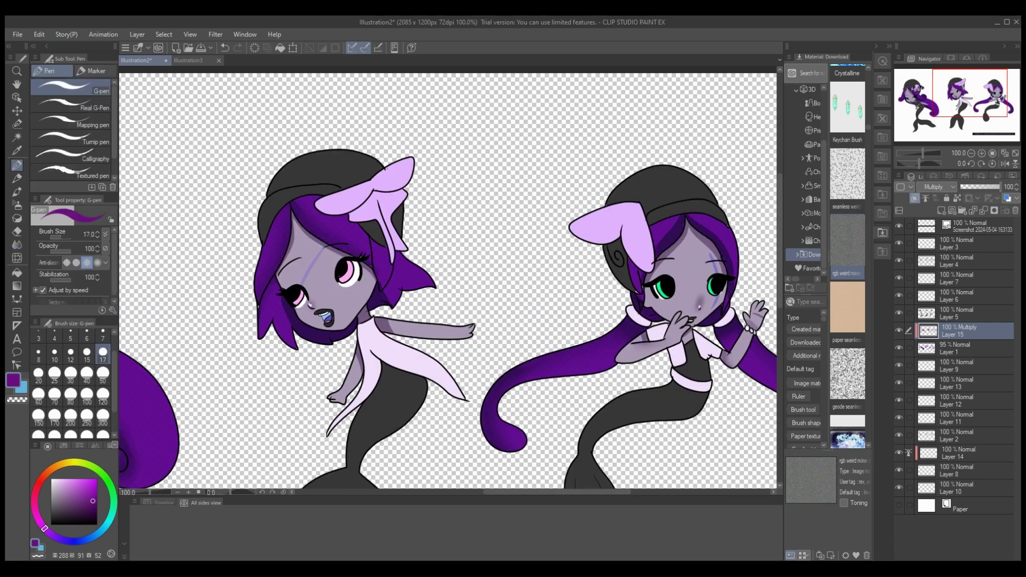
Step: Set the Multiply hair shading layer to 57% opacity and add an Add (Glow) layer above it
key(ctrl+shift+n)
click(936, 187)
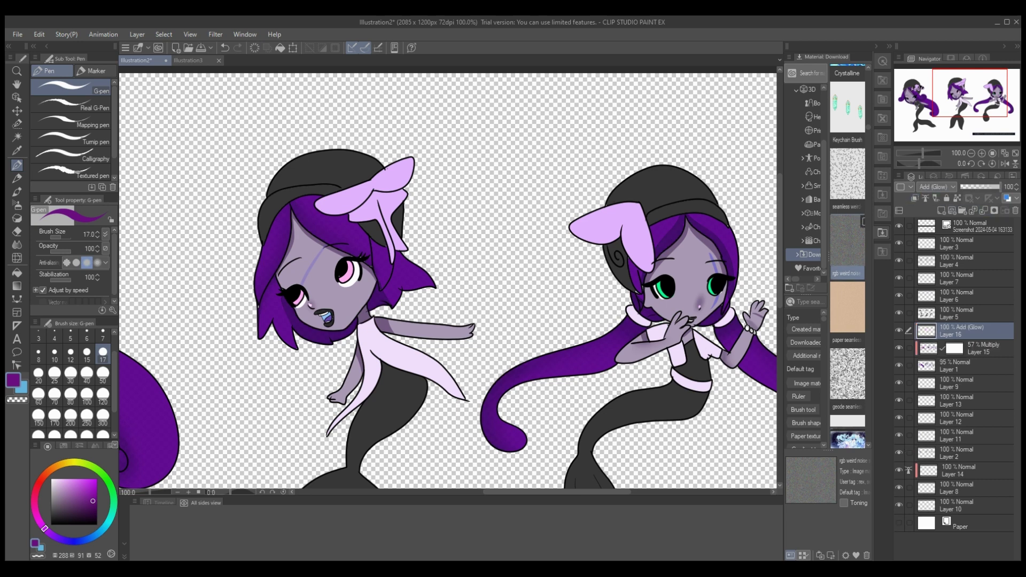
click(936, 313)
Step: Paint wide light pink highlight bands across all three mermaids' hair with the G-pen, with the glow layer clipped
click(66, 479)
click(71, 372)
drag(265, 250, 359, 221)
scroll(448, 281, left, 6)
click(103, 372)
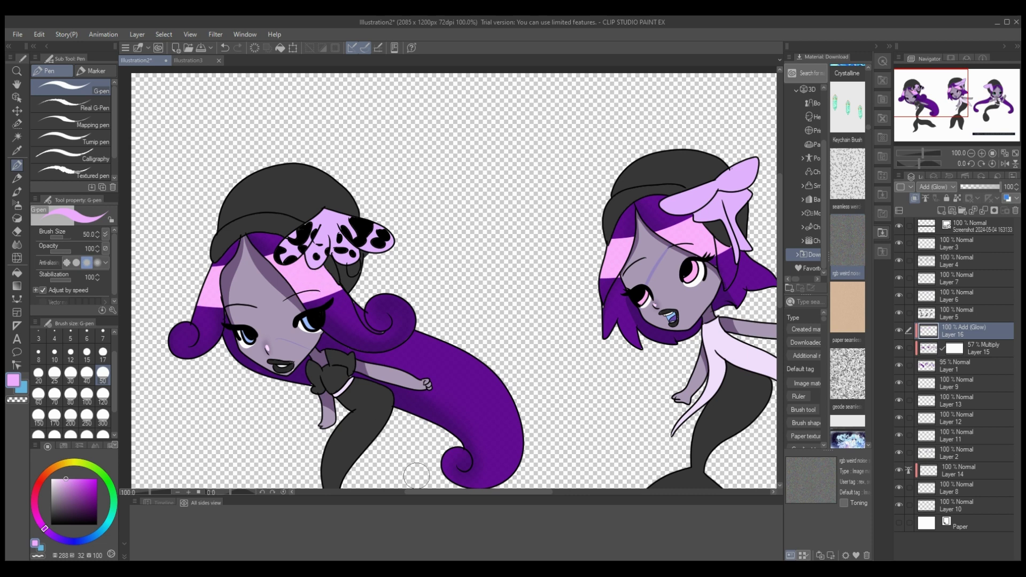
scroll(333, 291, right, 8)
Step: Set the Add (Glow) highlight layer's opacity to 33% and merge it and the Multiply shading layer into Layer 1
click(974, 187)
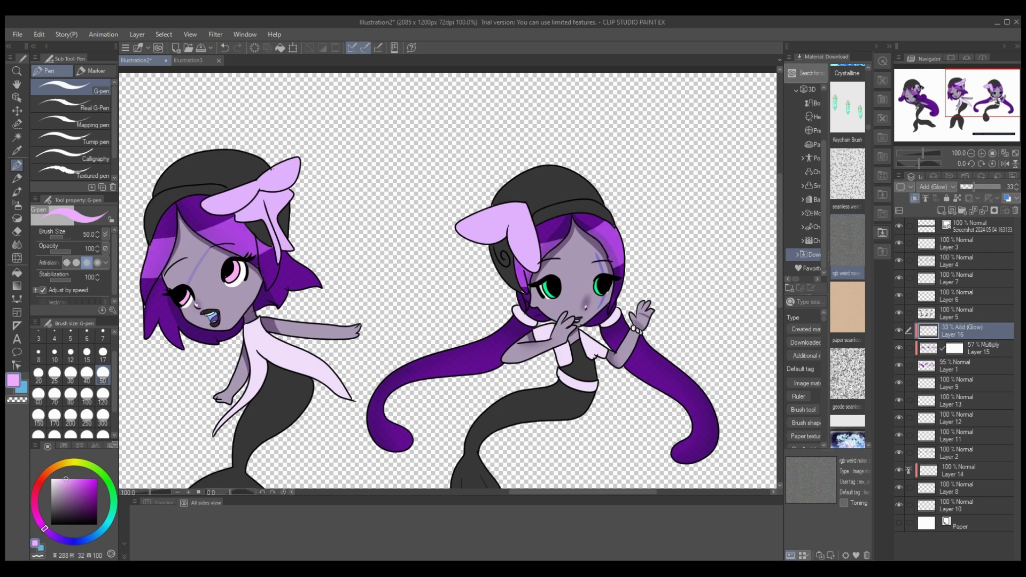
key(b)
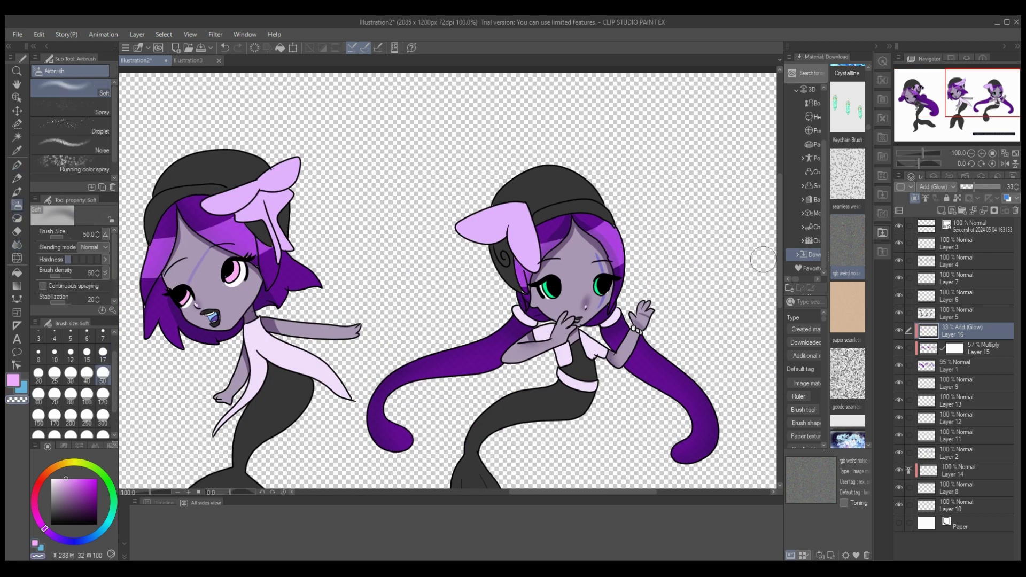
drag(957, 366, 957, 346)
key(ctrl+e)
click(957, 331)
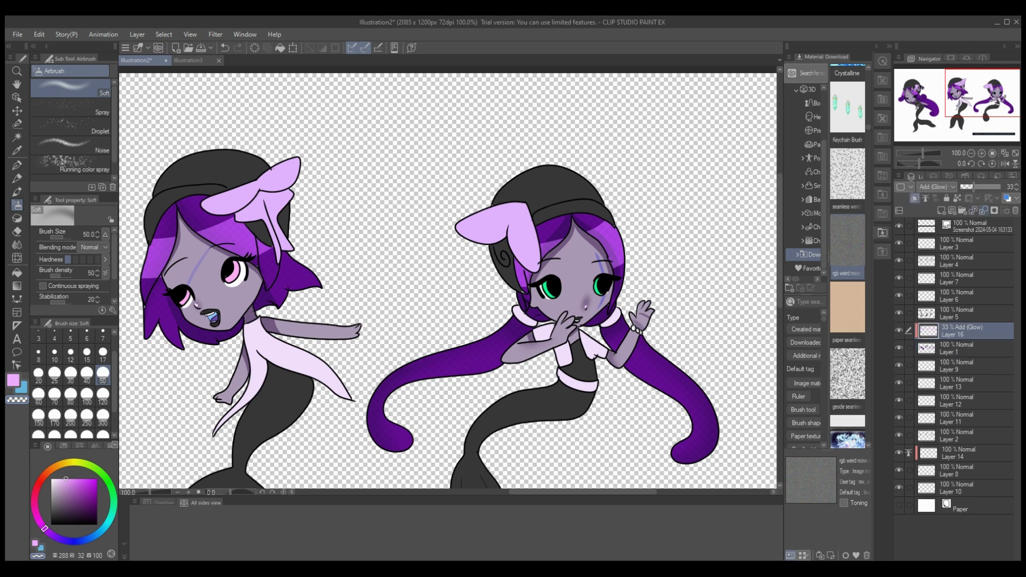
key(ctrl+e)
scroll(770, 415, left, 5)
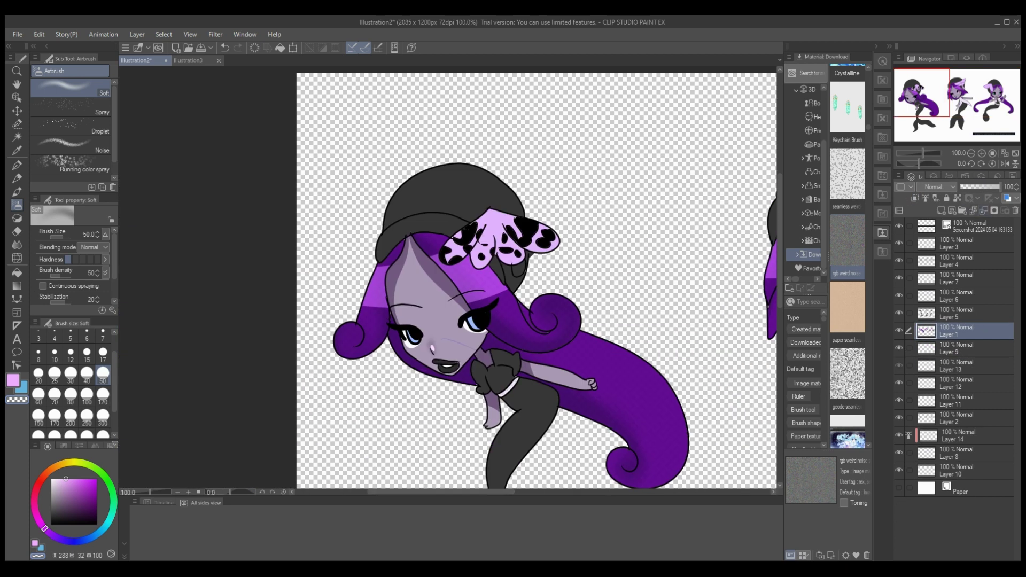
Step: Clip Layer 13 to the layer below and shade the first mermaid's blue irises with the size 50 Soft airbrush
click(957, 366)
alt+click(413, 302)
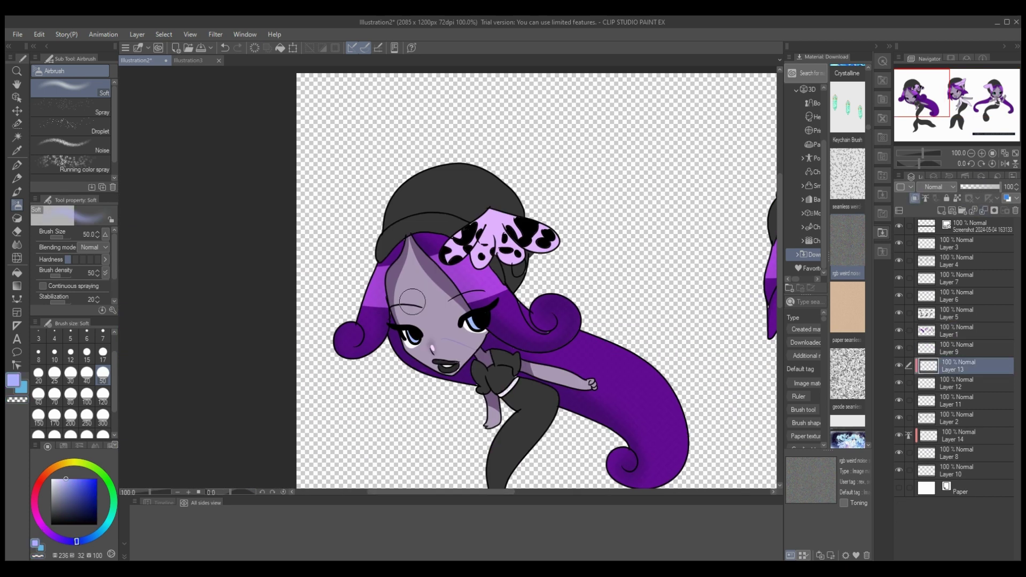
scroll(413, 302, up, 2)
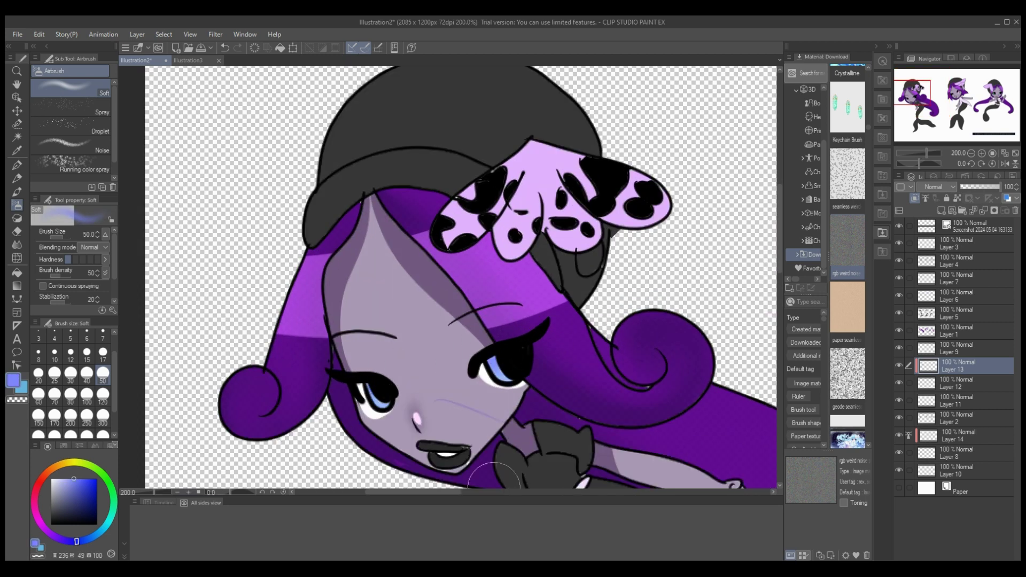
scroll(494, 471, left, 5)
scroll(448, 281, right, 4)
Step: Shade the second mermaid's pink irises and the third mermaid's green irises with darker sampled tones using the size 50 Soft airbrush
alt+click(431, 268)
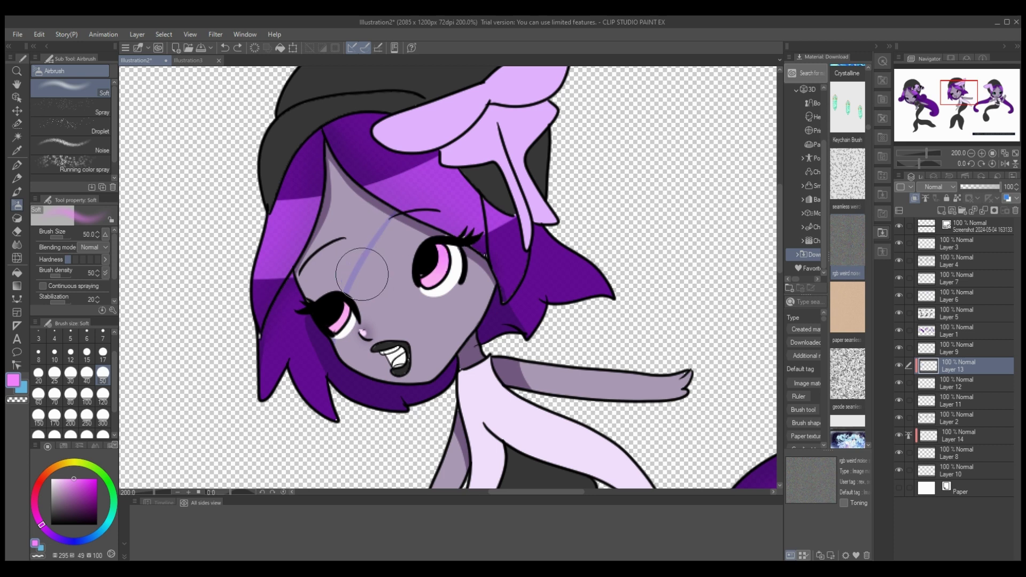
scroll(358, 228, right, 7)
alt+click(554, 297)
alt+click(551, 300)
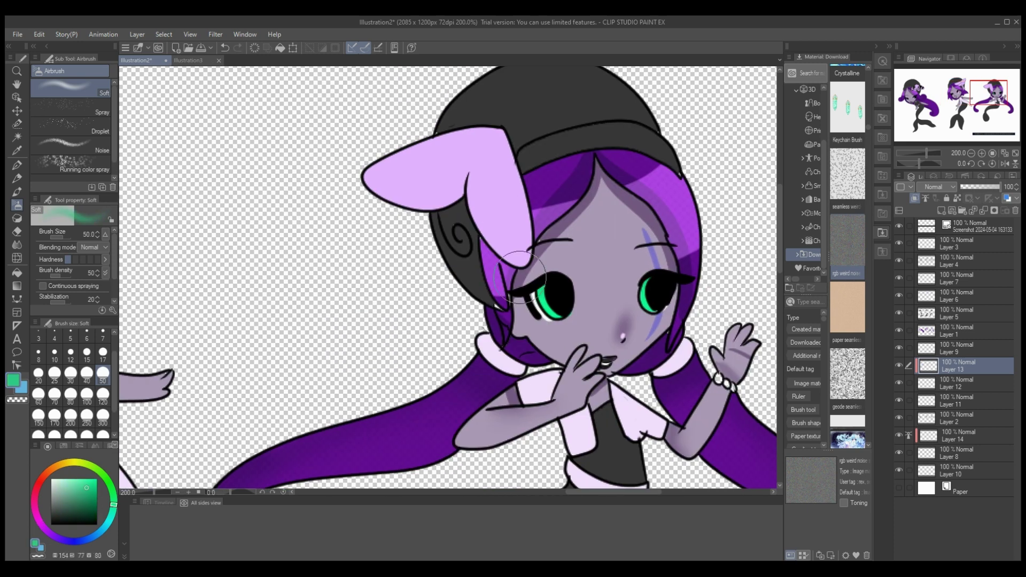
scroll(556, 468, left, 7)
scroll(556, 467, right, 7)
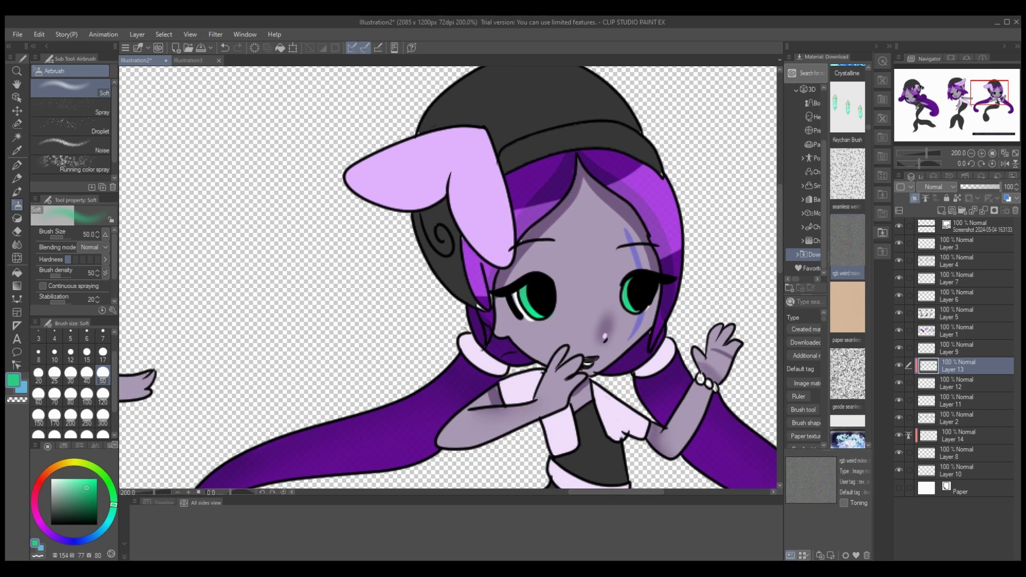
Step: Add white lip highlights with the size 7 G-pen on the clipped Add (Glow) Layer 14 and merge it into Layer 8
click(985, 211)
click(957, 435)
key(p)
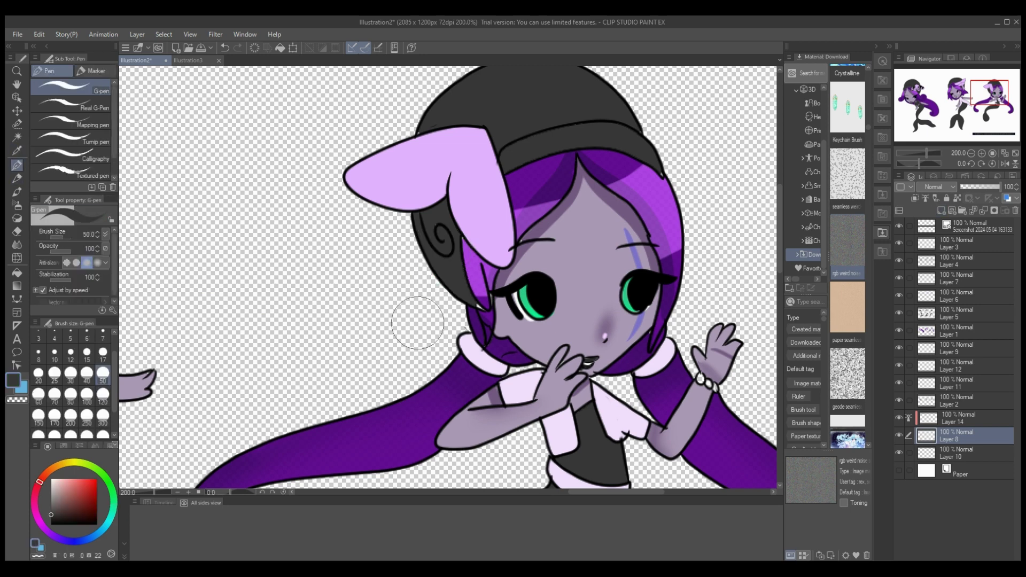
click(102, 336)
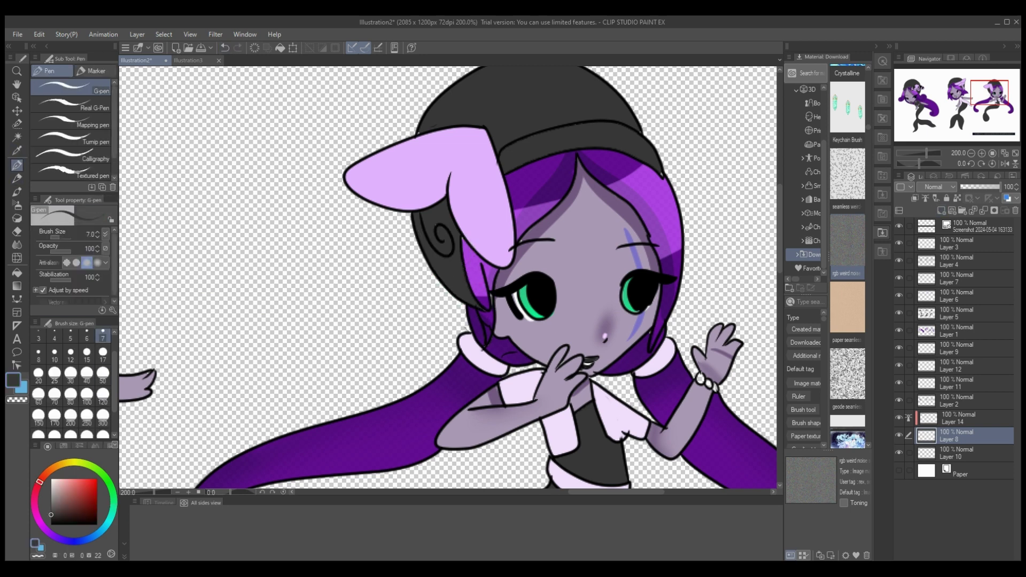
click(962, 418)
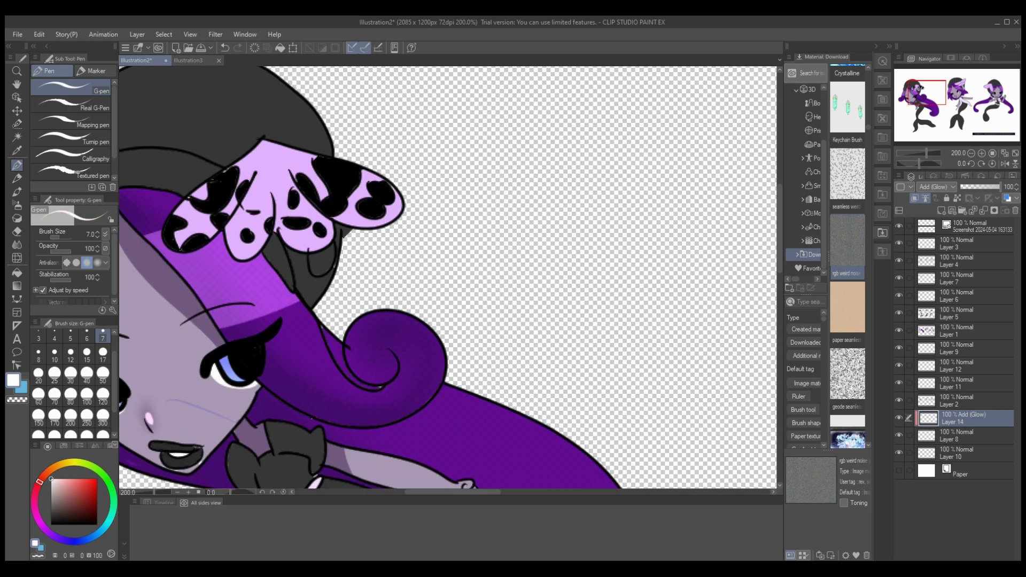
key(ctrl+z)
scroll(189, 463, right, 10)
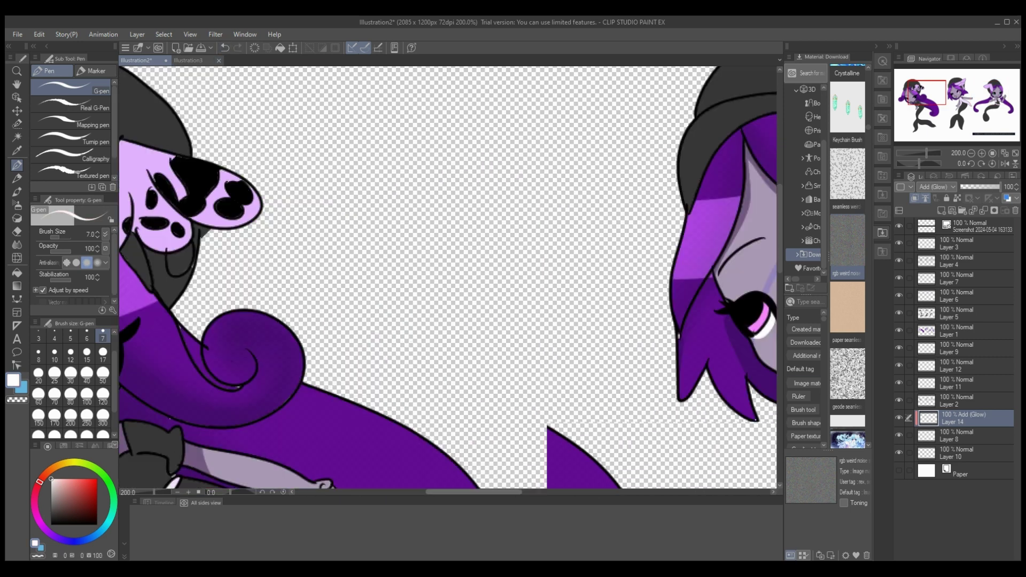
scroll(448, 278, right, 5)
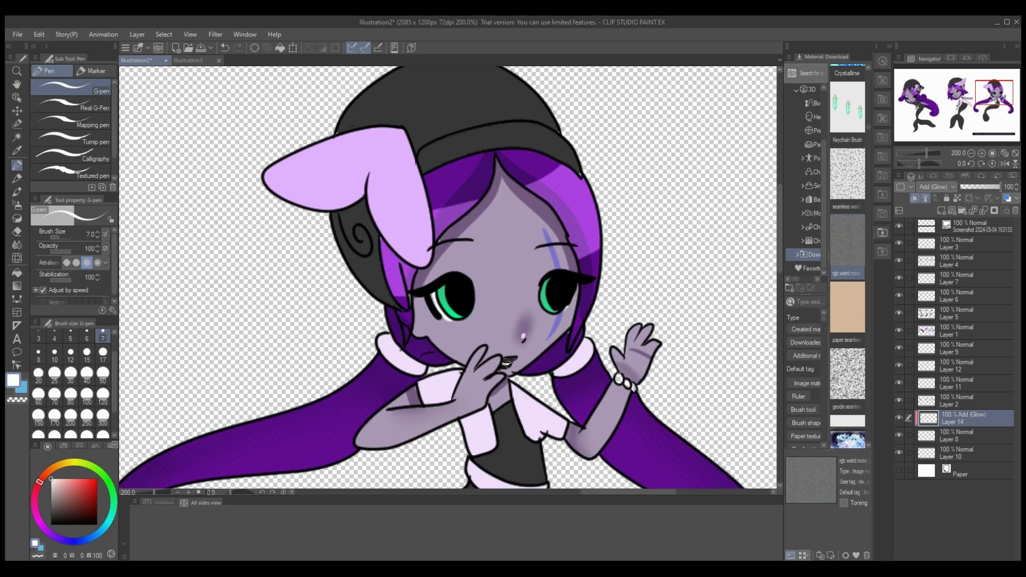
key(ctrl+z)
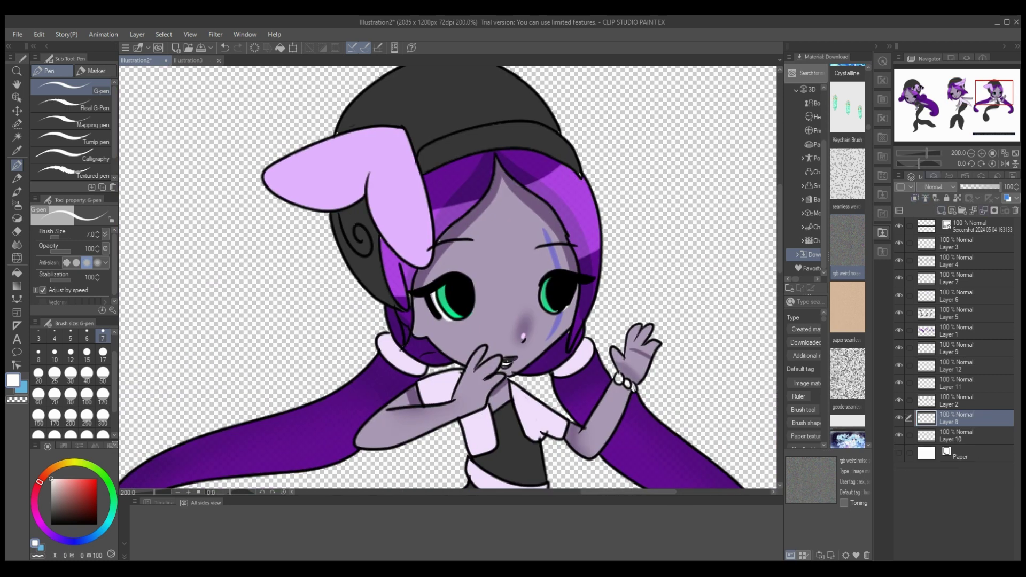
Step: Fill the second mermaid's mouth interior light blue and her tongue light purple on separate new layers above Layer 8
click(942, 210)
scroll(448, 278, left, 5)
key(x)
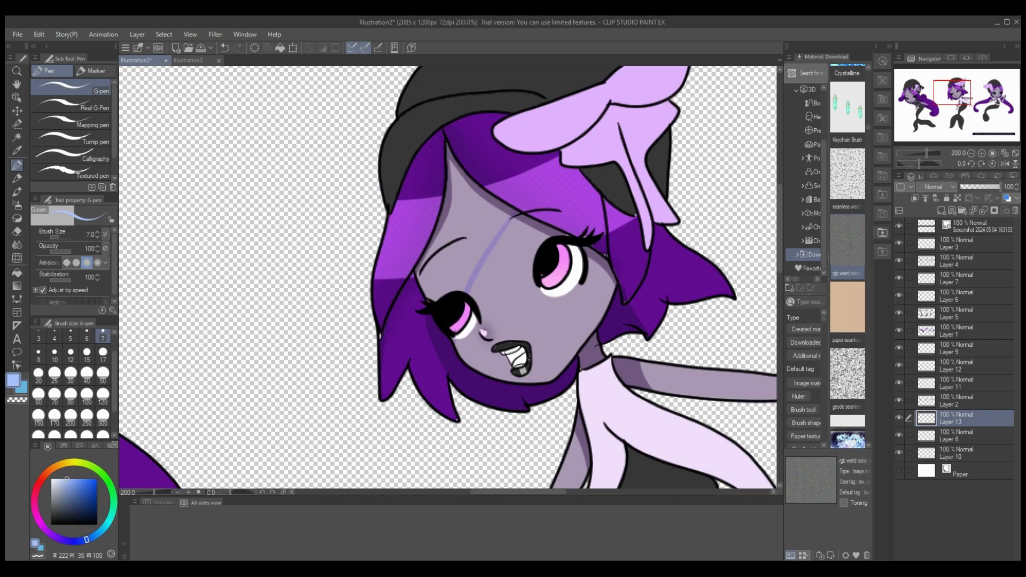
key(g)
click(942, 210)
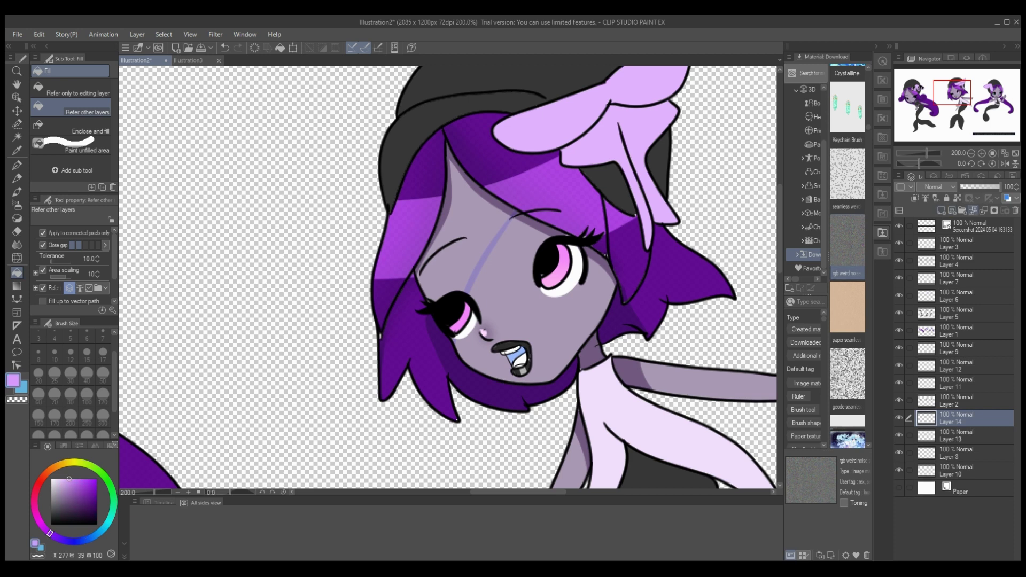
click(942, 210)
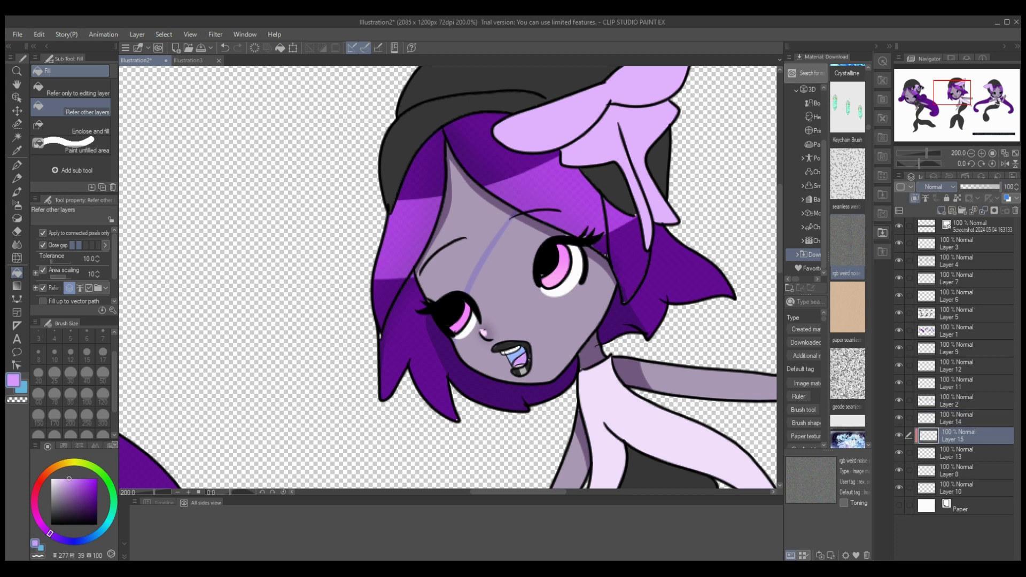
key(p)
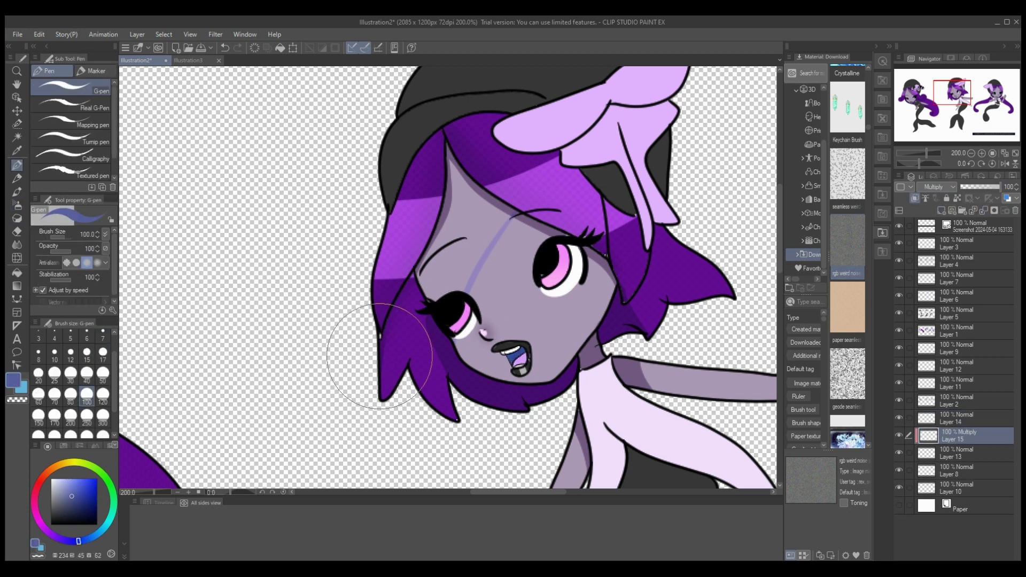
key(ctrl+z)
key(ctrl+z)
key(ctrl+z)
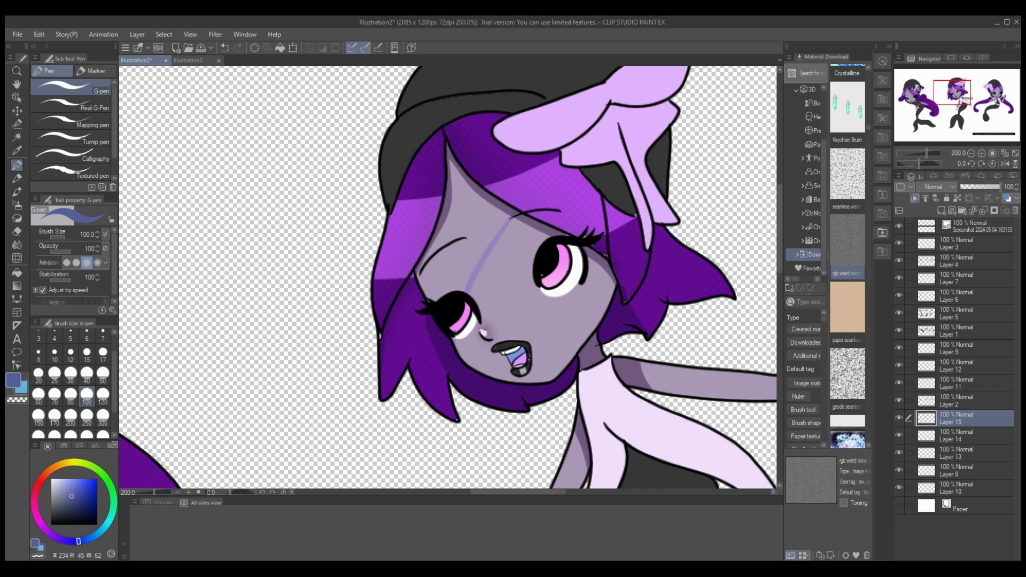
Step: Highlight the second mermaid's tongue in pale pink with the size 3 G-pen on a clipped Add (Glow) layer and merge the mouth layers into Layer 13
key(ctrl+plus)
key(ctrl+plus)
key(ctrl+plus)
key(ctrl+plus)
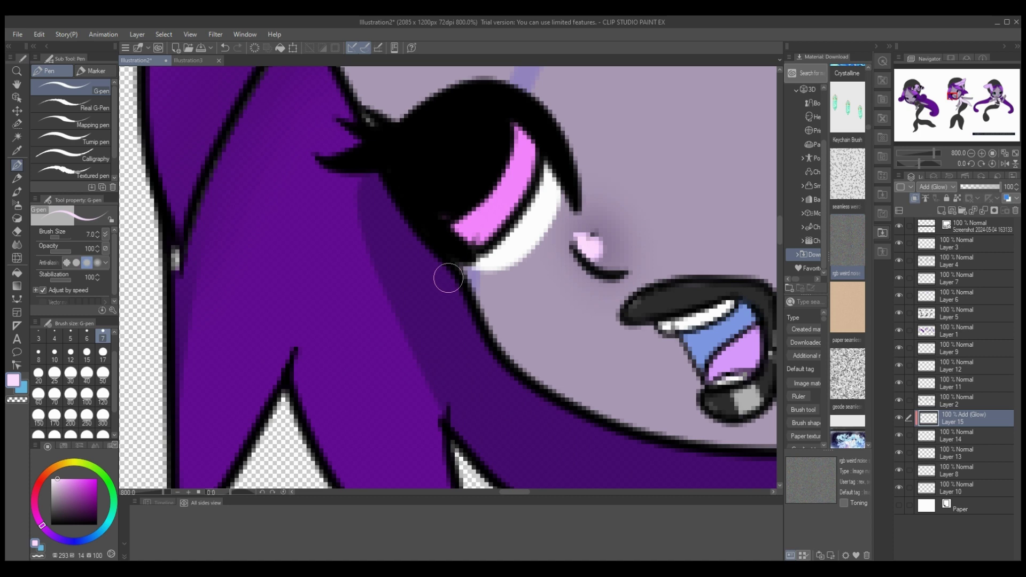
key(bracketleft)
key(bracketleft)
key(bracketleft)
key(bracketleft)
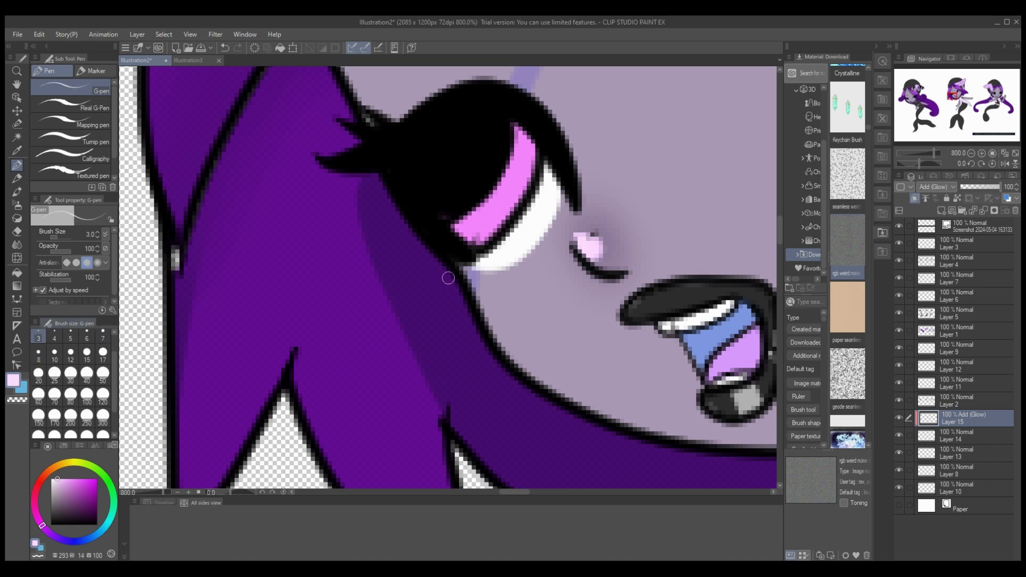
drag(736, 368, 761, 317)
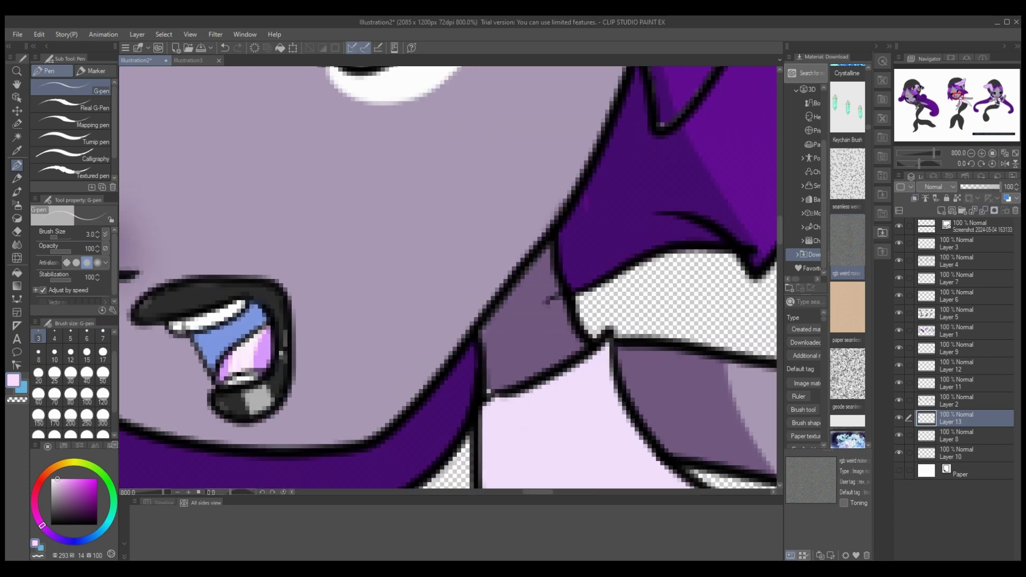
Step: Merge Layers 13 and 8 down into Layer 10
key(ctrl+0)
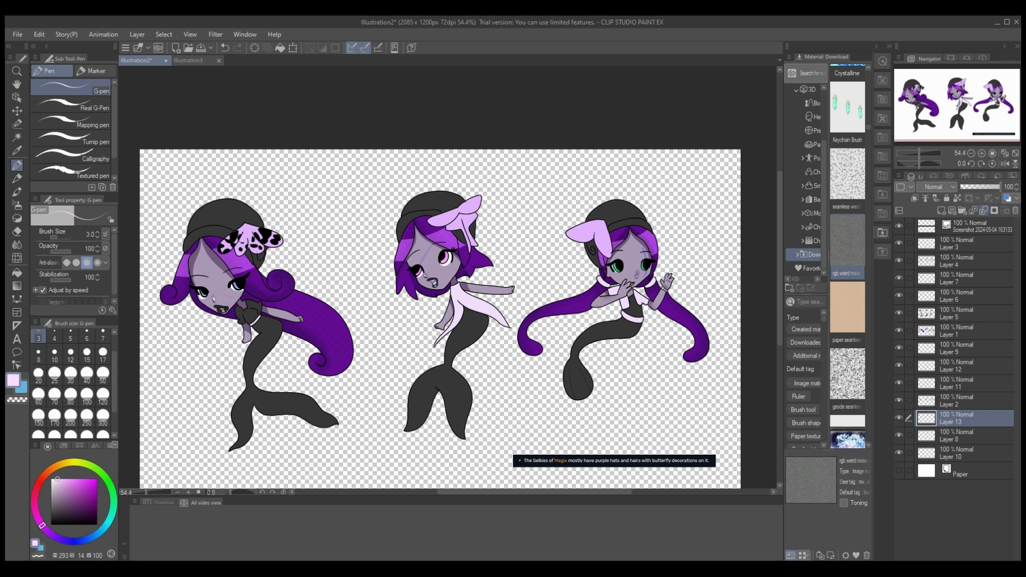
key(Delete)
key(Delete)
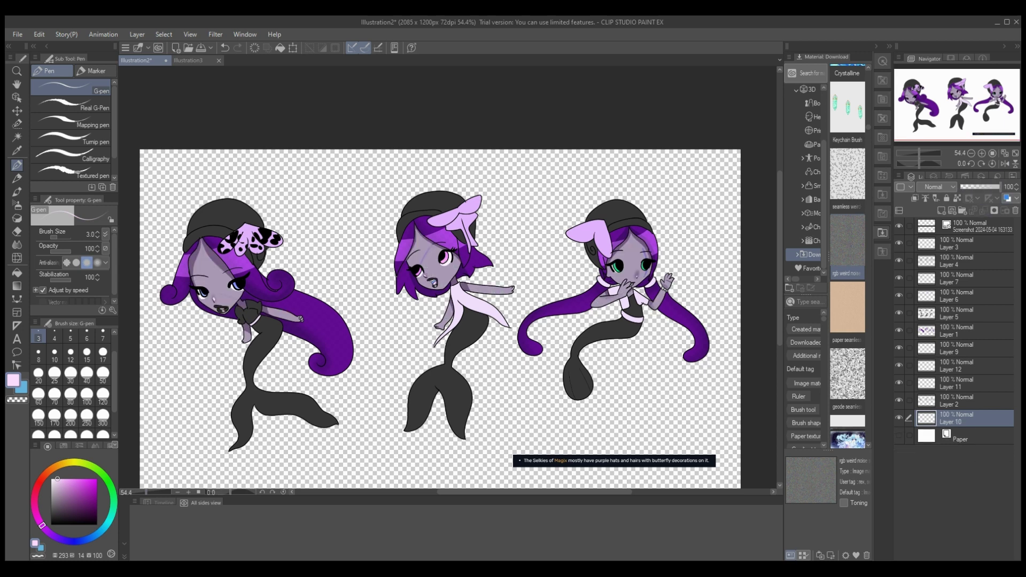
Step: Merge Layer 12 into Layer 11 and clip a new Multiply layer above it
click(962, 366)
key(ctrl+z)
key(ctrl+z)
key(ctrl+z)
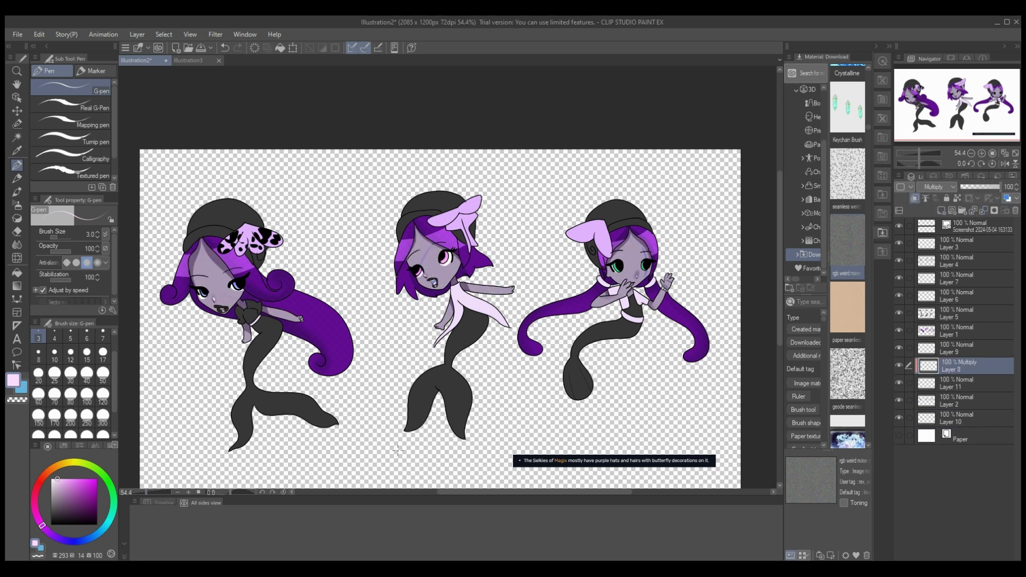
Step: Shade the mermaids' eyes in muted purple with the size 7 G-pen on the Multiply layer and lower its opacity to about 55%
key(ctrl+plus)
key(ctrl+plus)
key(ctrl+plus)
click(103, 336)
drag(207, 303, 216, 294)
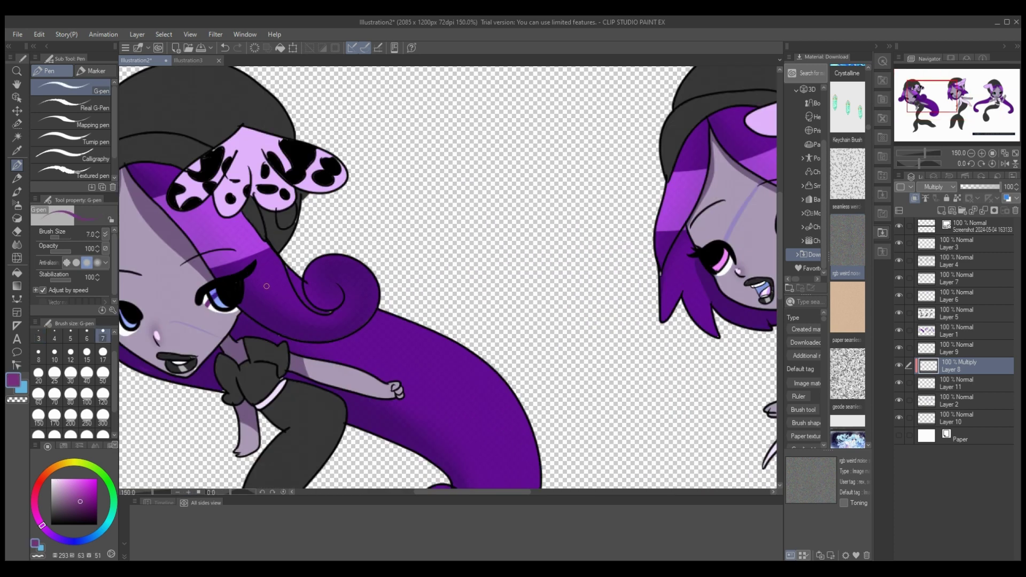
scroll(420, 434, left, 5)
mouse_move(284, 323)
mouse_down()
mouse_move(253, 310)
mouse_move(266, 312)
mouse_up()
alt+click(267, 320)
key(x)
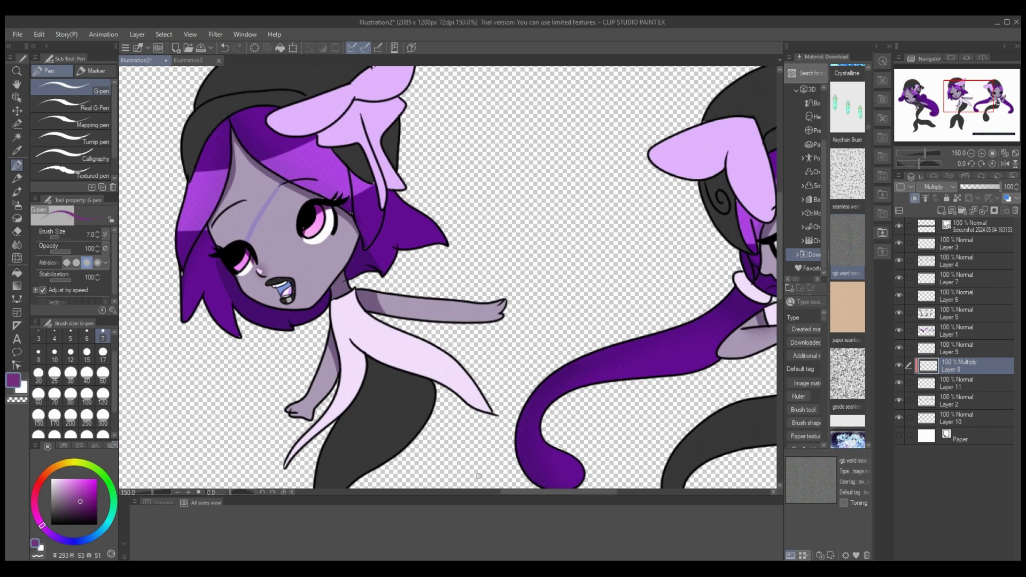
scroll(539, 247, right, 8)
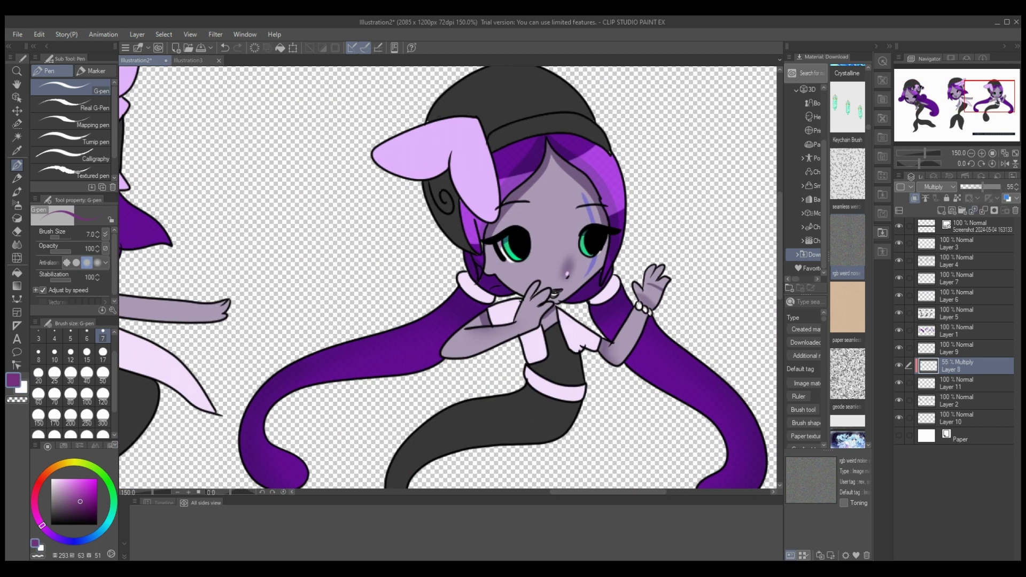
Step: Merge the Multiply layer, Layer 11 and Layer 2 into Layer 10, and clip a new Multiply layer above Layer 5
key(ctrl+z)
key(ctrl+z)
key(ctrl+z)
key(ctrl+z)
key(ctrl+z)
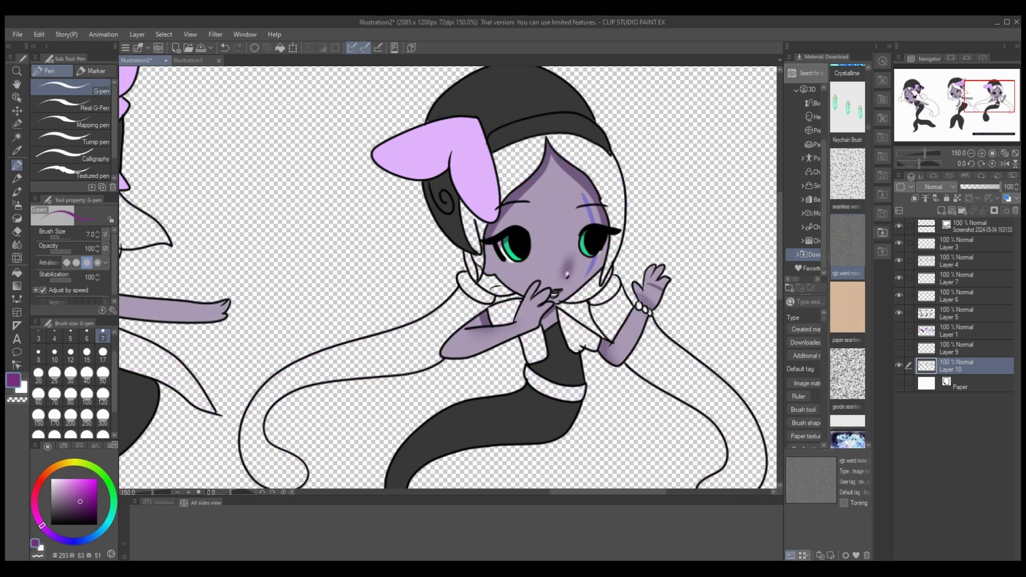
key(ctrl+y)
key(ctrl+y)
key(ctrl+y)
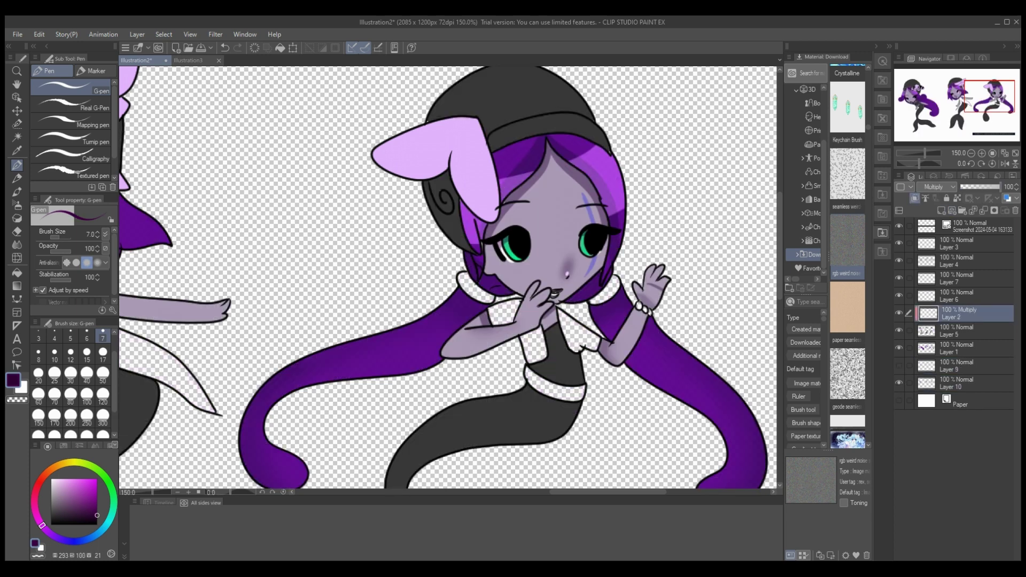
Step: Shade the third mermaid's black hat and top in dark purple with the size 50 G-pen on the clipped Multiply layer
click(103, 374)
mouse_move(443, 203)
mouse_down()
mouse_move(513, 78)
mouse_move(604, 141)
mouse_up()
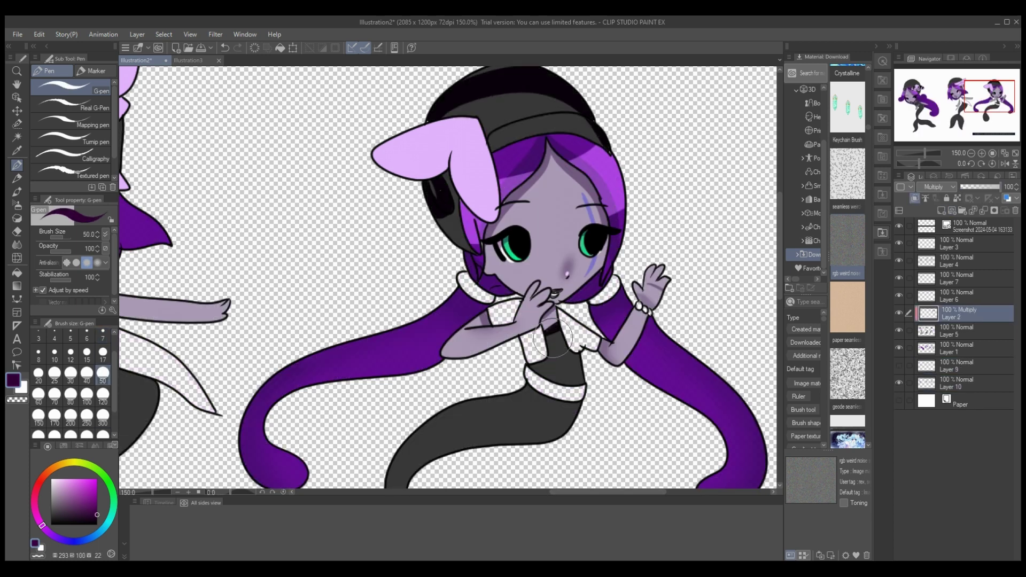
key(ctrl+z)
key(ctrl+z)
key(ctrl+z)
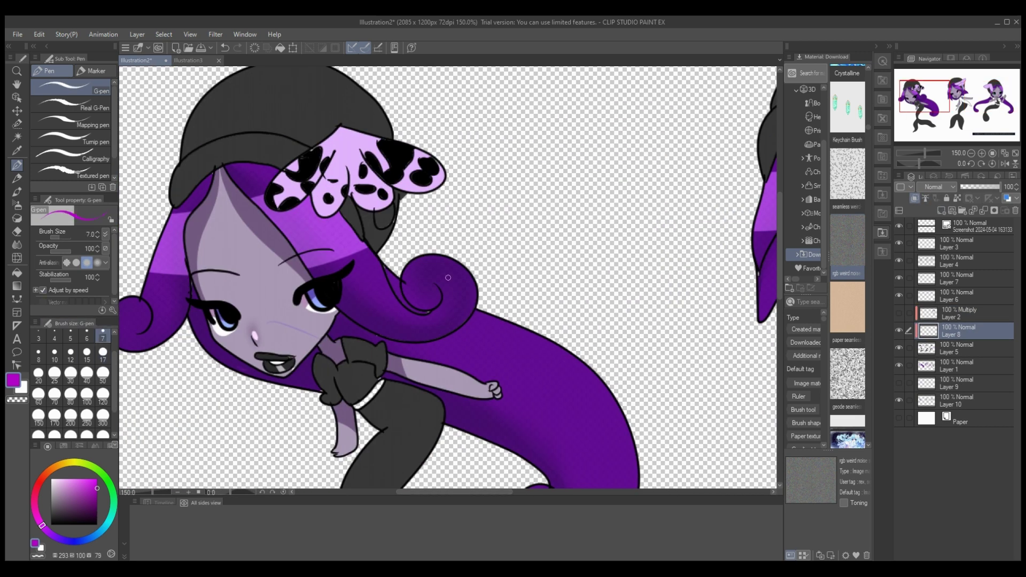
Step: Paint magenta markings on the first mermaid's tail with the G-pen at size 17 and stabilization 48 on the clipped Layer 8
click(55, 280)
scroll(448, 277, down, 3)
click(103, 352)
drag(421, 369, 440, 319)
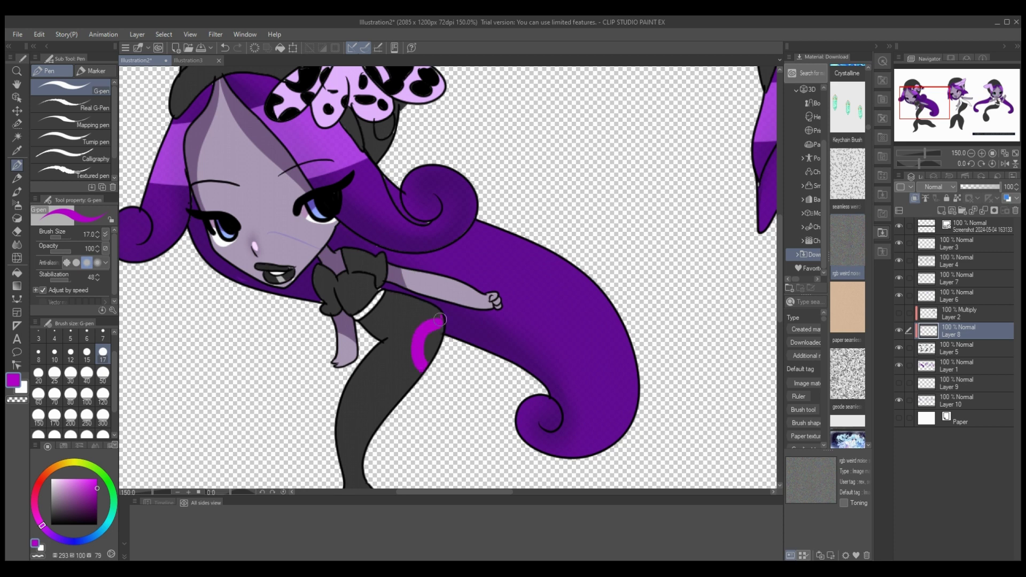
key(ctrl+z)
drag(412, 357, 441, 317)
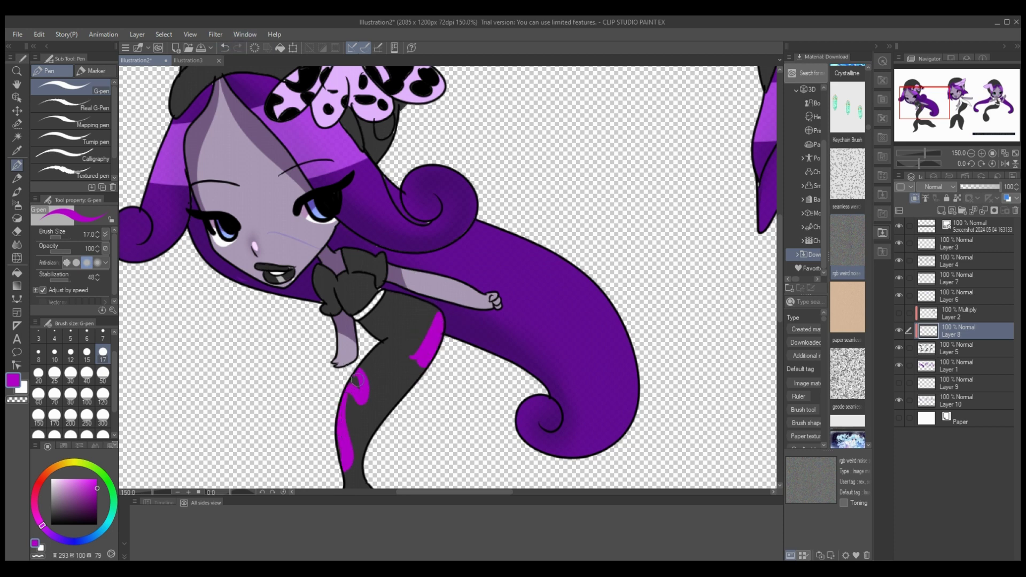
scroll(736, 233, down, 2)
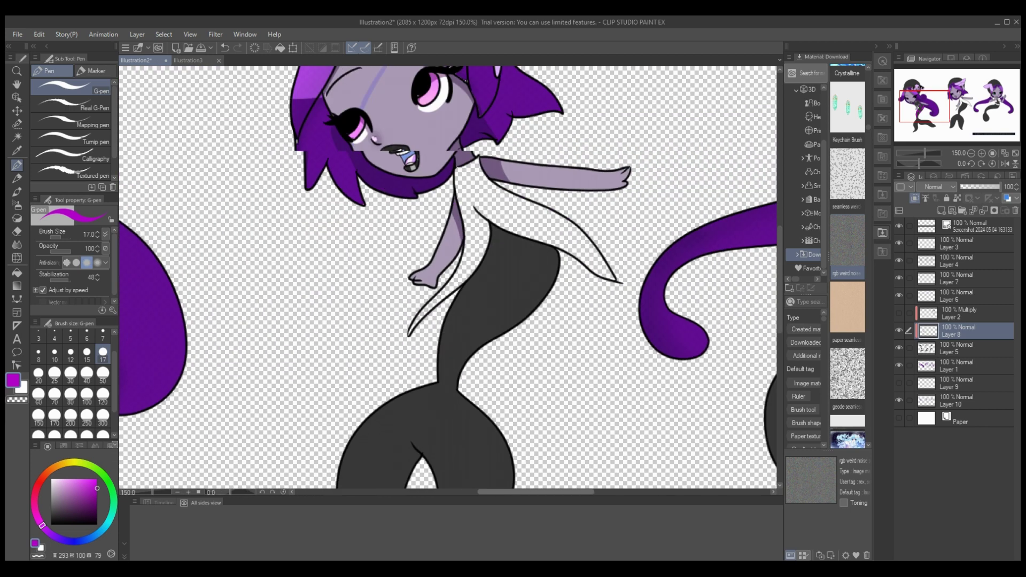
Step: Speckle the upper part of the second mermaid's tail with magenta spots using the G-pen at stabilization 8 and sizes up to 12
drag(454, 492, 543, 492)
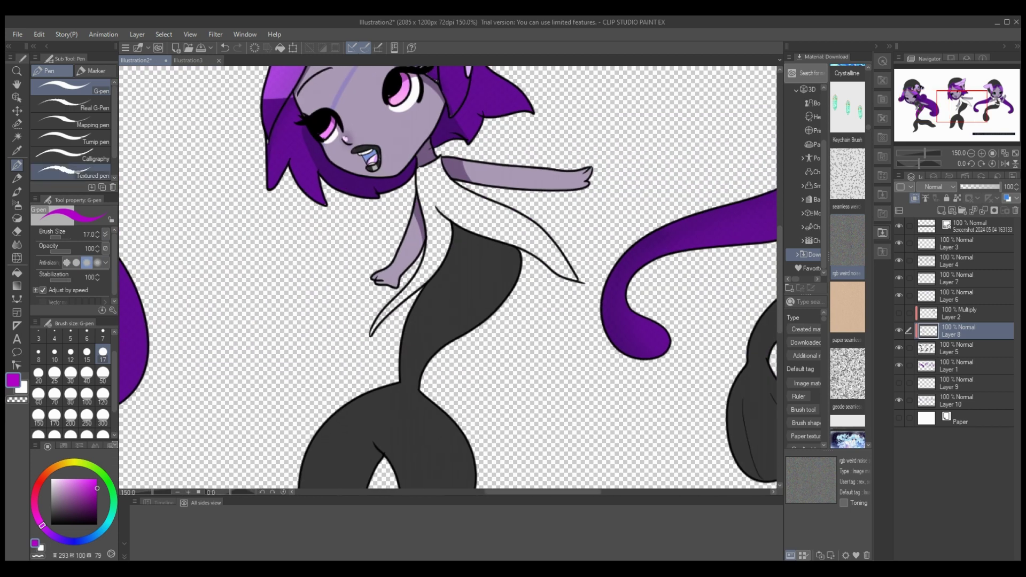
click(51, 280)
click(39, 336)
key(bracketright)
key(bracketright)
key(bracketright)
key(bracketright)
key(bracketright)
key(bracketright)
key(bracketright)
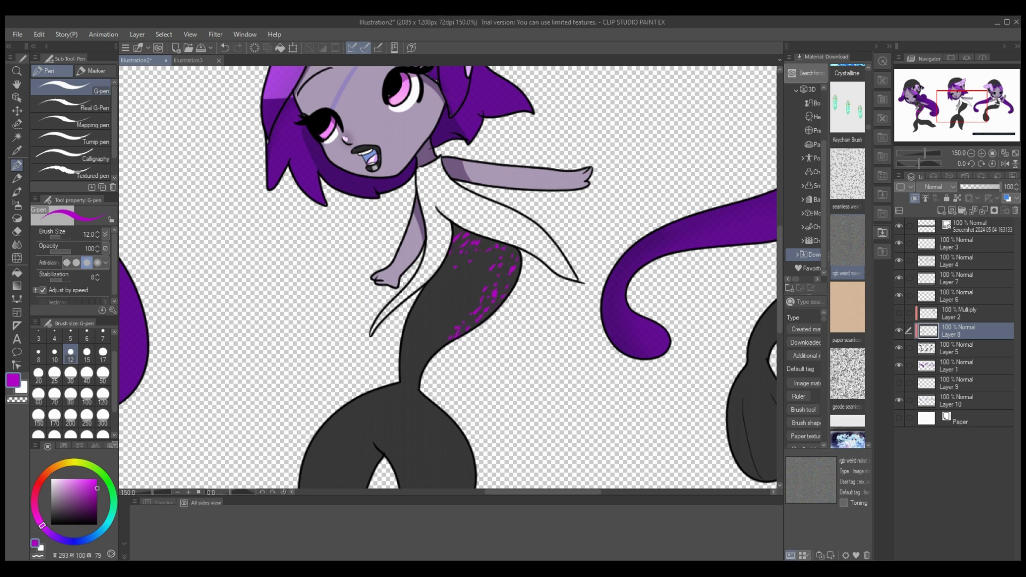
drag(695, 267, 326, 262)
drag(406, 337, 530, 256)
key(ctrl+z)
key(bracketright)
key(bracketright)
key(bracketright)
key(bracketright)
key(bracketright)
key(bracketright)
key(bracketright)
mouse_move(460, 276)
mouse_down()
mouse_move(490, 302)
mouse_move(430, 273)
mouse_move(448, 264)
mouse_move(540, 272)
mouse_move(378, 335)
mouse_move(392, 315)
mouse_move(412, 338)
mouse_up()
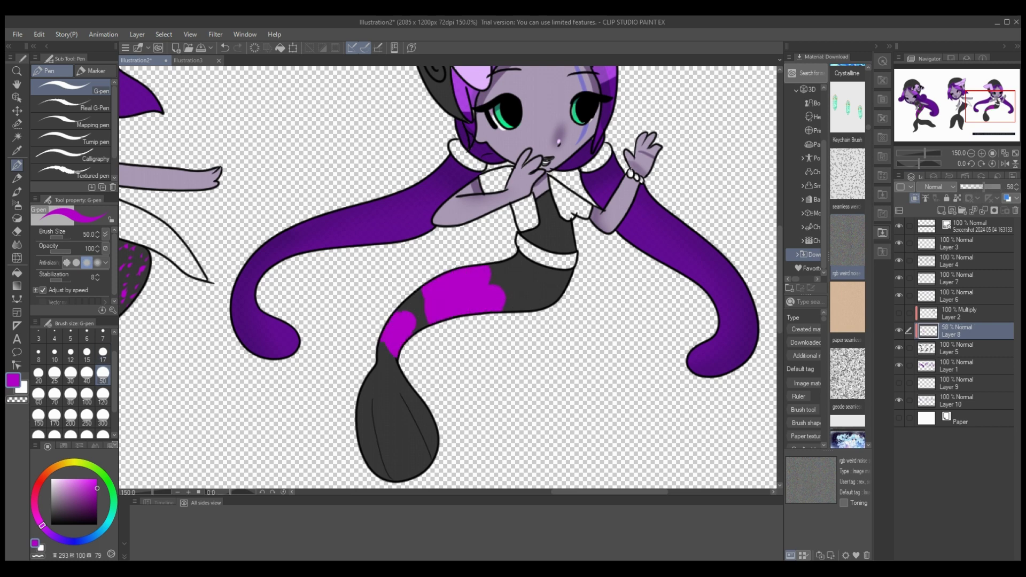
key(ctrl+z)
key(ctrl+z)
key(ctrl+z)
key(ctrl+y)
key(ctrl+z)
key(ctrl+z)
Step: Paint irregular magenta stripes across the third mermaid's tail with the size 17 G-pen
key(bracketleft)
key(bracketleft)
key(bracketleft)
key(bracketleft)
key(bracketleft)
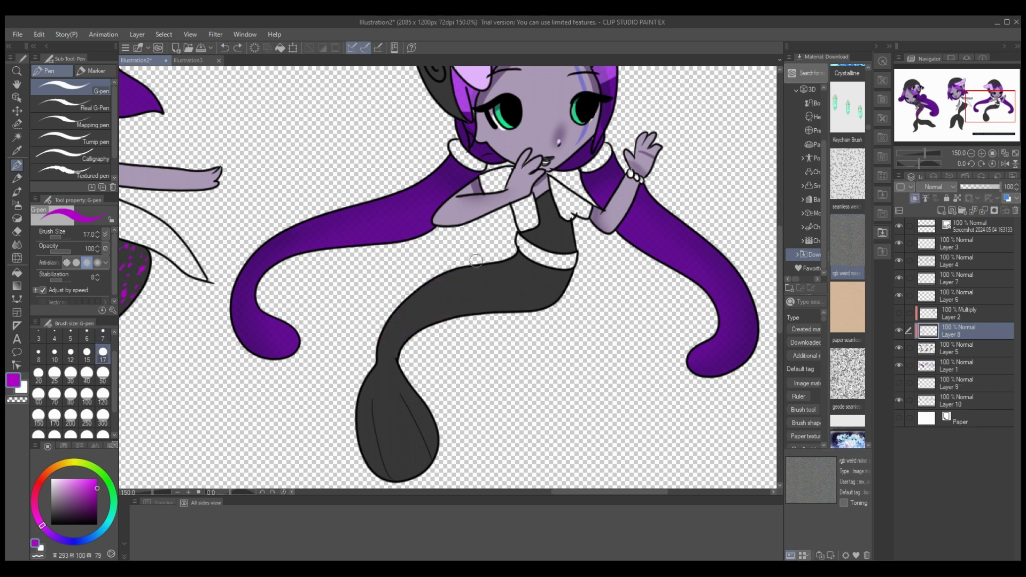
mouse_move(476, 261)
mouse_down()
mouse_move(483, 302)
mouse_move(445, 280)
mouse_move(461, 263)
mouse_move(476, 303)
mouse_up()
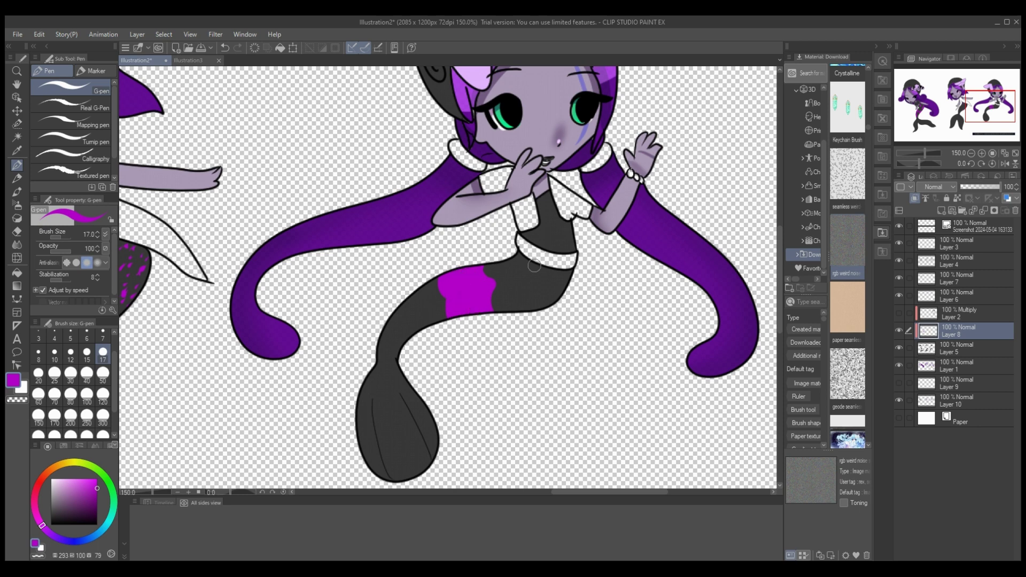
drag(407, 330, 414, 286)
drag(511, 261, 534, 308)
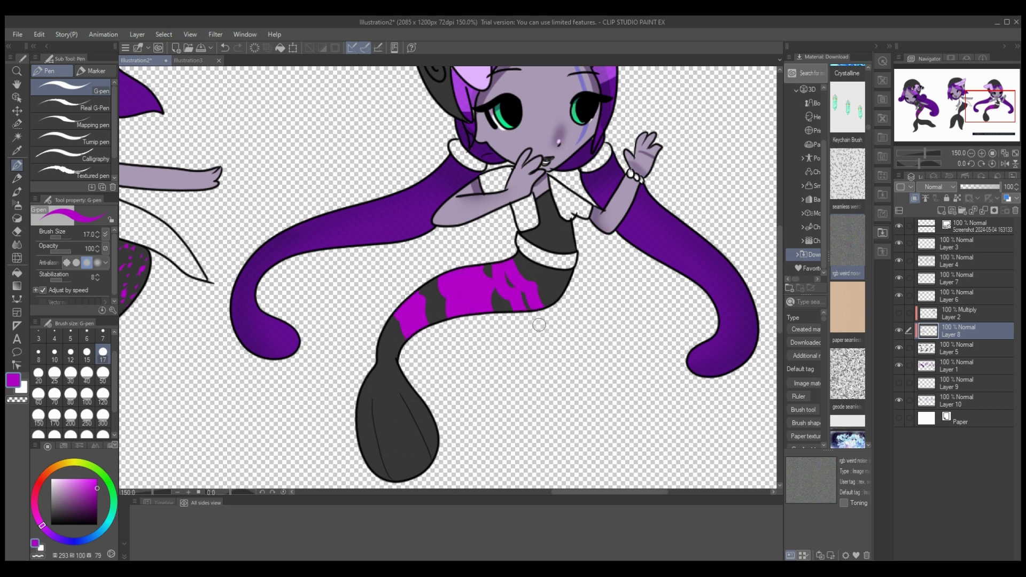
key(ctrl+z)
Step: Shade the upper tails of the third and second mermaids in black with the size 17 G-pen on the clipped Multiply Layer 2
drag(87, 502, 96, 525)
drag(516, 256, 539, 271)
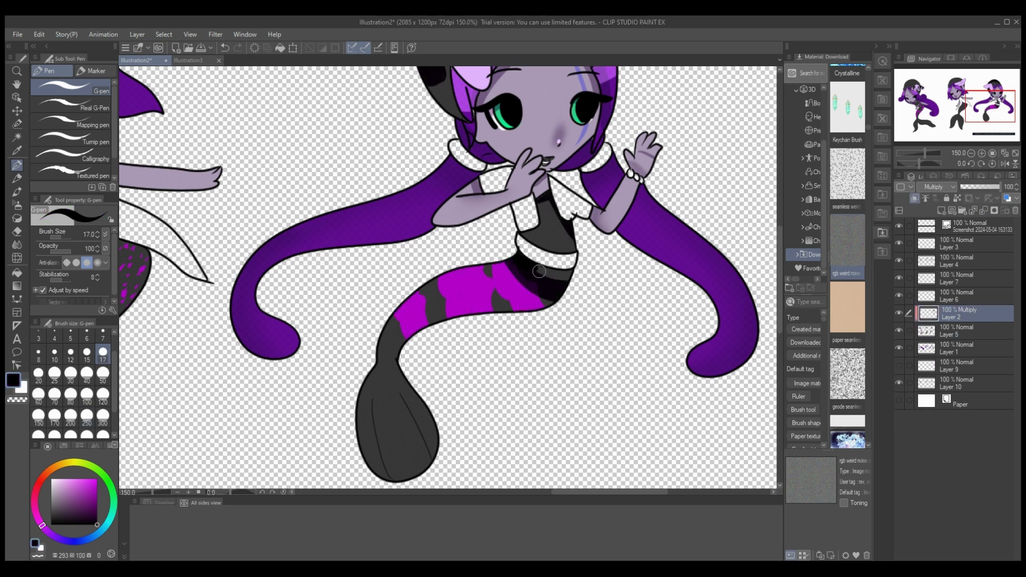
mouse_move(107, 332)
mouse_down()
mouse_move(481, 252)
mouse_move(556, 262)
mouse_move(449, 368)
mouse_move(465, 214)
mouse_up()
drag(460, 342, 422, 438)
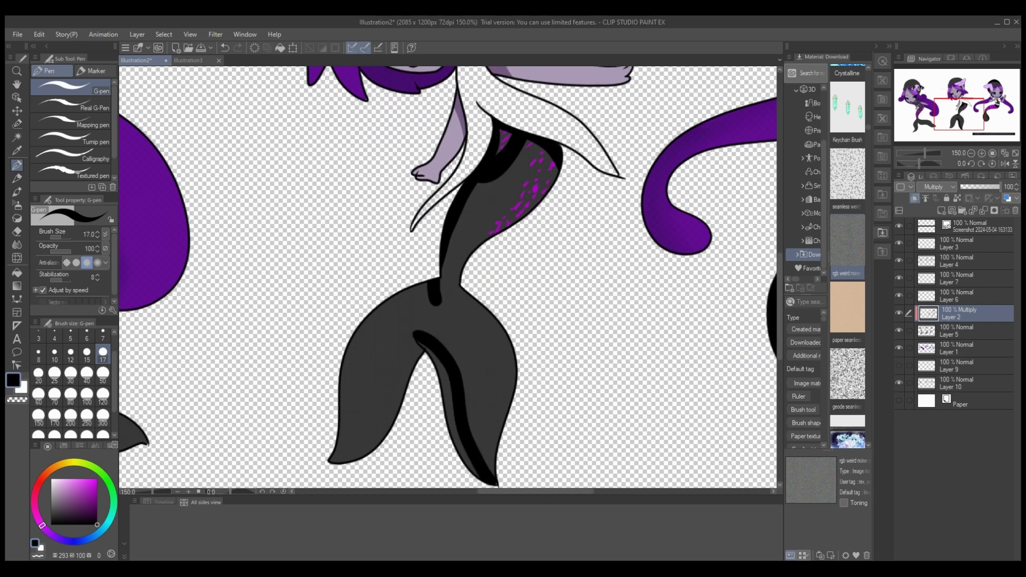
Step: Paint black shading on the first mermaid's top and along her tail to the fin tip with the G-pen at stabilization 100
mouse_move(133, 188)
mouse_down()
mouse_move(317, 210)
mouse_move(275, 131)
mouse_up()
drag(229, 127, 235, 166)
mouse_move(295, 144)
mouse_down()
mouse_move(348, 368)
mouse_move(484, 444)
mouse_up()
mouse_move(322, 162)
mouse_down()
mouse_move(278, 353)
mouse_move(405, 373)
mouse_up()
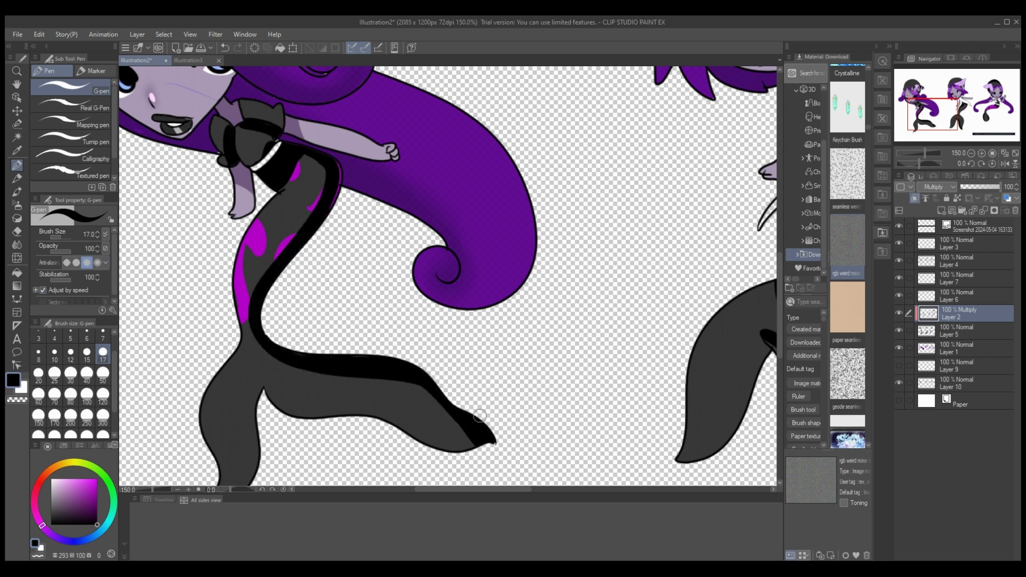
Step: Extend black shading along the inner edges of both lobes of the second mermaid's tail fin
drag(479, 416, 97, 443)
mouse_move(395, 334)
mouse_down()
mouse_move(310, 457)
mouse_move(452, 476)
mouse_up()
drag(385, 380, 329, 457)
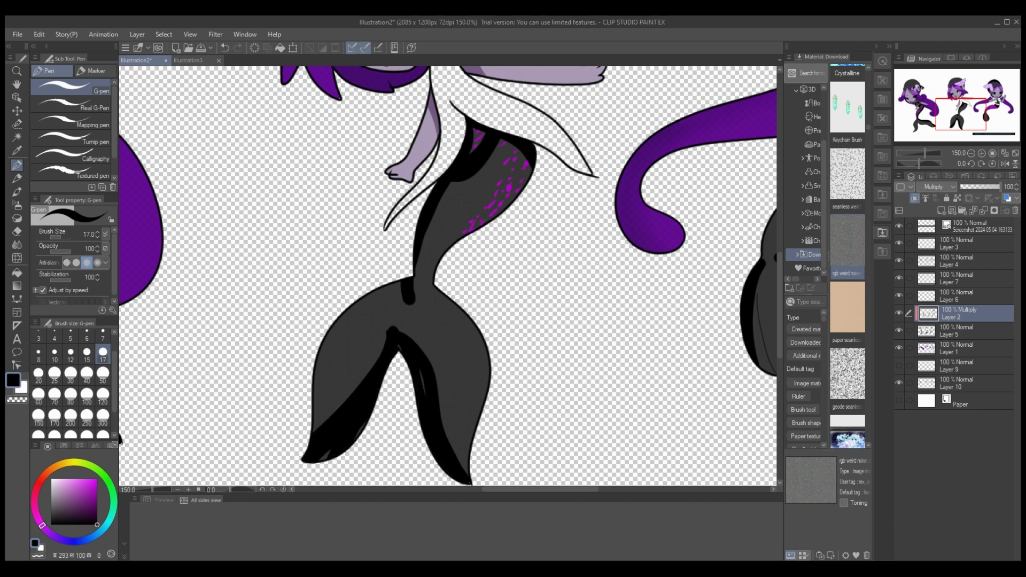
Step: Soften the black shading on the three mermaids' tails with the Blur tool at size 50
scroll(515, 455, right, 5)
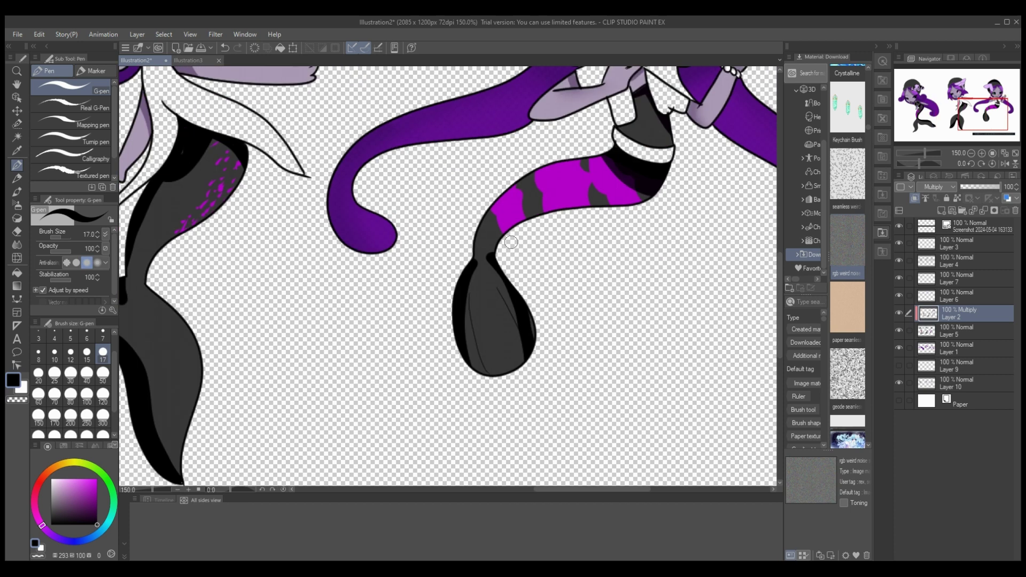
key(j)
drag(235, 150, 160, 246)
drag(182, 331, 155, 465)
scroll(452, 272, down, 2)
drag(470, 262, 491, 331)
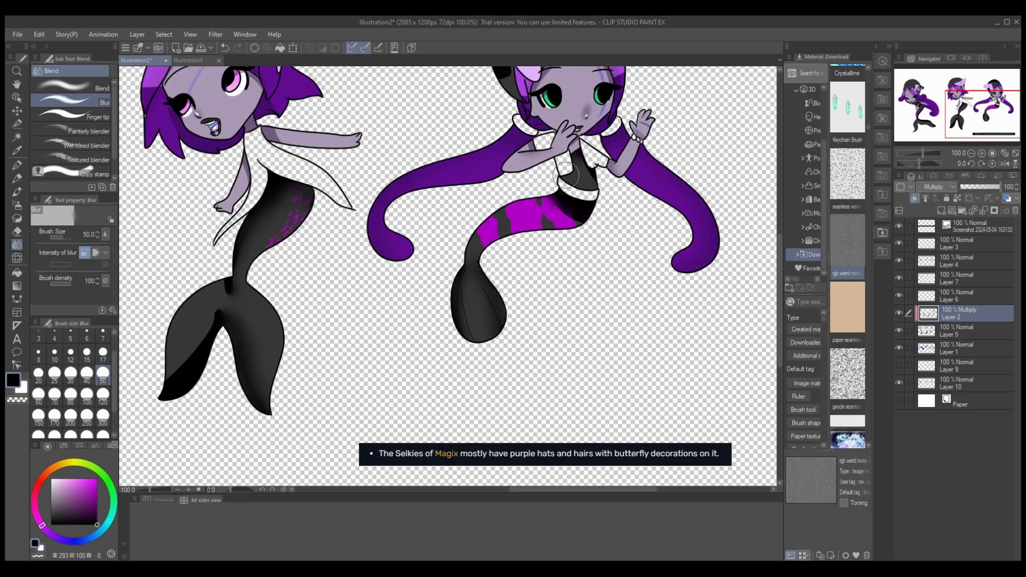
drag(214, 315, 189, 385)
scroll(235, 270, left, 7)
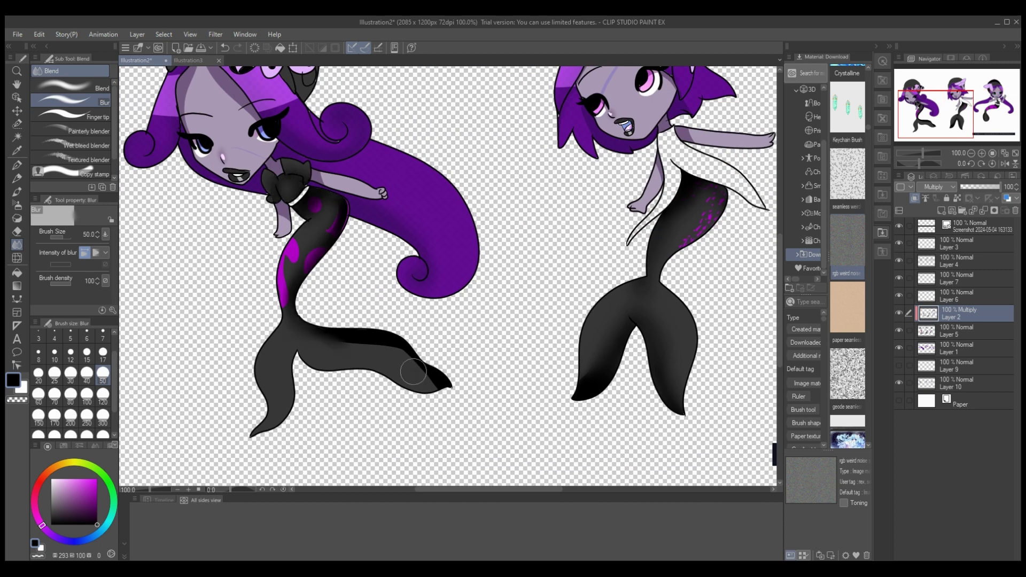
Step: Fill black shading areas on the first and second mermaids' hats and blend the hat shading with the size 50 Blur tool
scroll(572, 397, up, 3)
key(g)
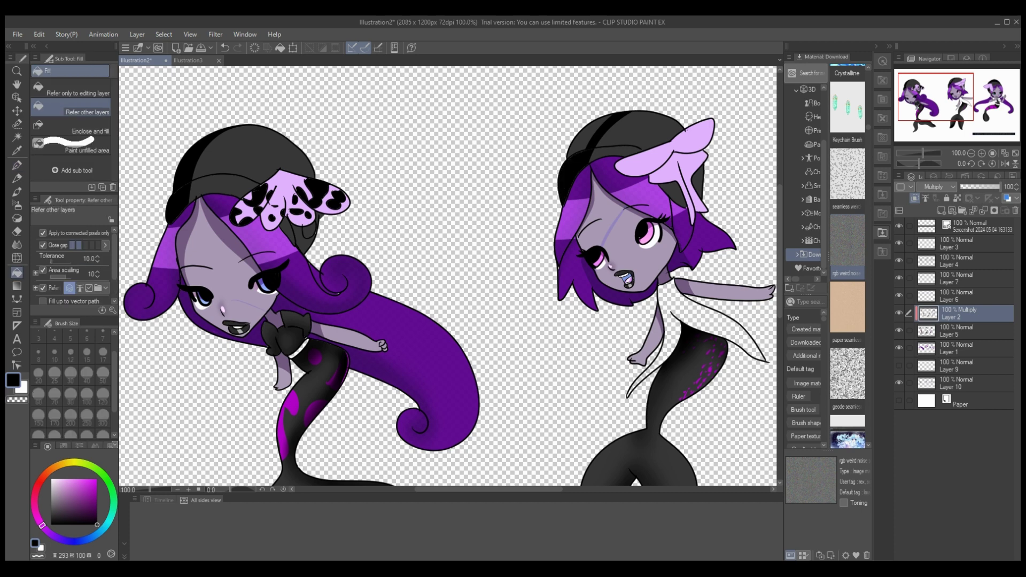
scroll(449, 275, right, 7)
key(j)
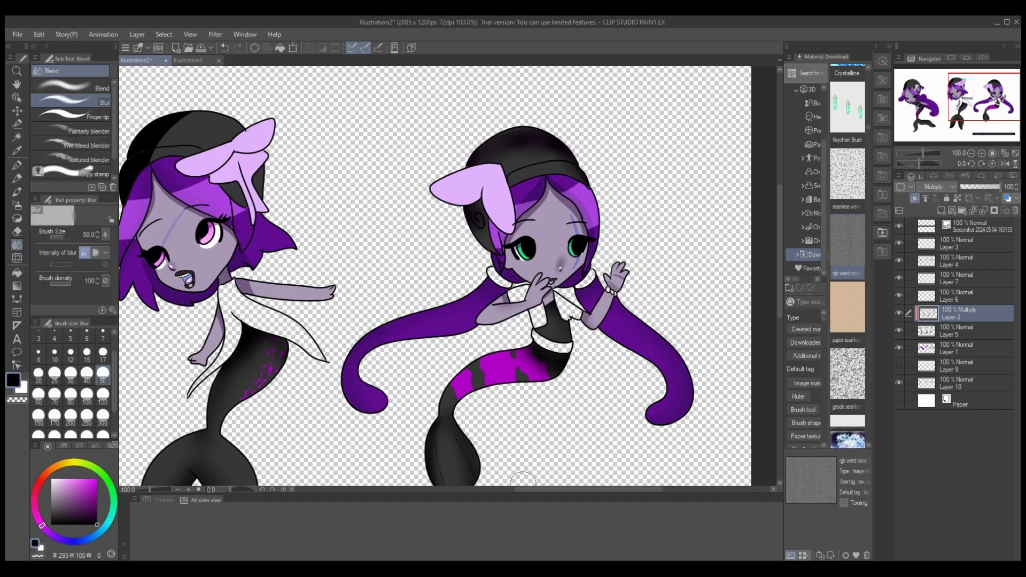
scroll(490, 479, left, 4)
scroll(491, 480, left, 5)
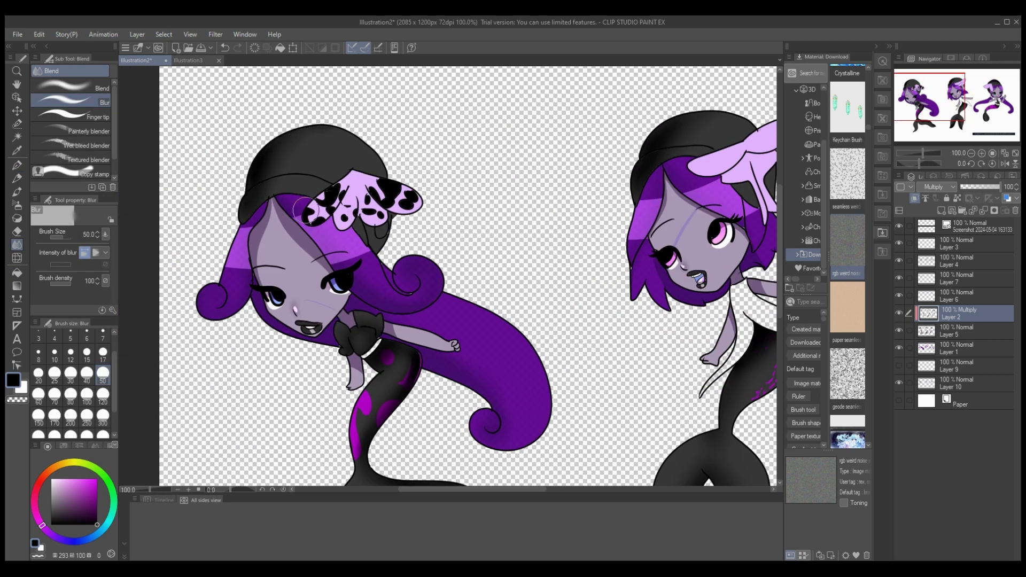
key(p)
key(j)
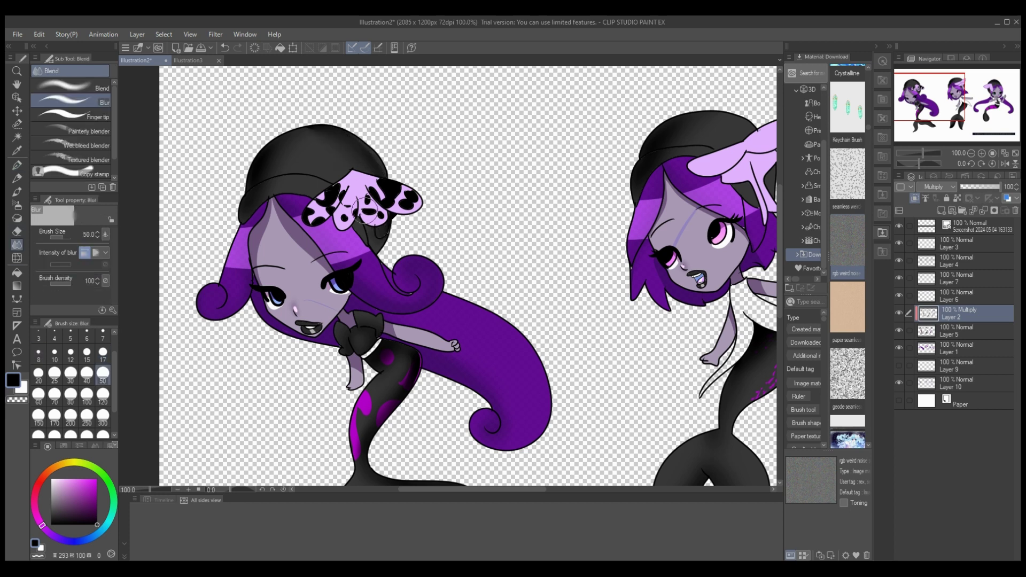
Step: Merge the Multiply shading layer into Layer 5
scroll(288, 117, right, 6)
click(935, 187)
click(933, 198)
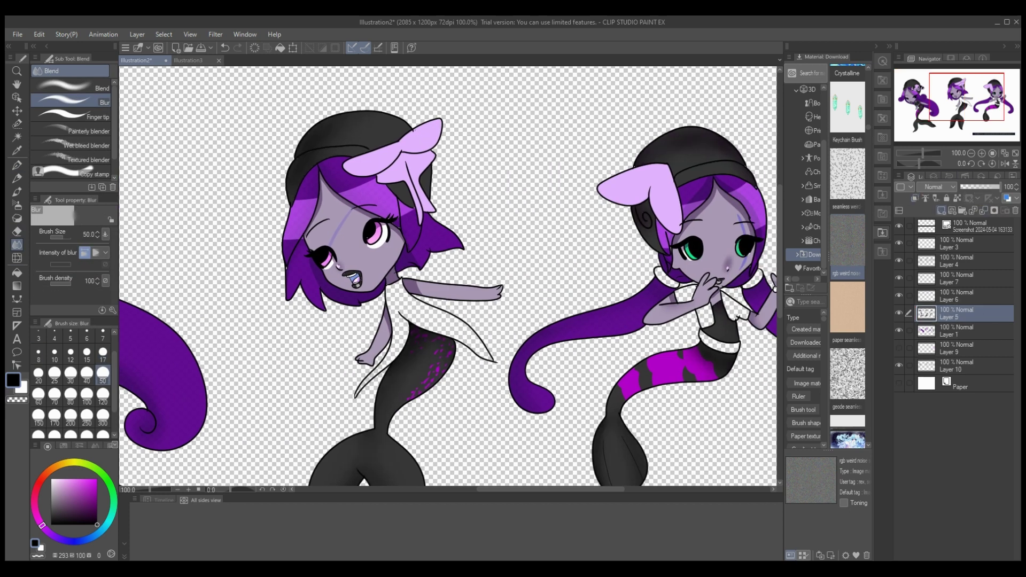
Step: Show Layer 9 with the lavender clothing and add a new clipped layer above it
click(899, 366)
click(957, 366)
click(942, 210)
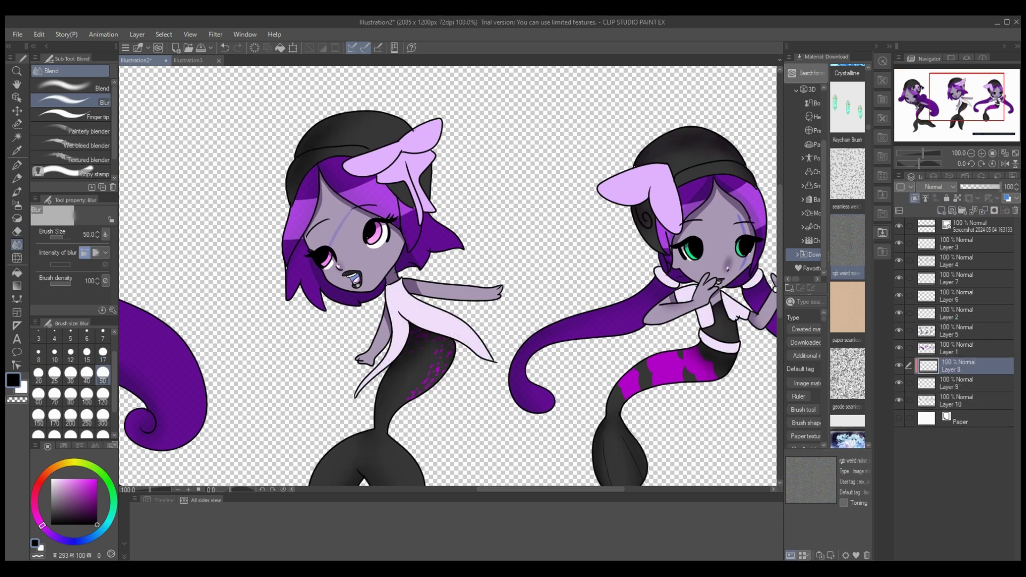
Step: Shade the second and third mermaids' lavender clothing in pink on the clipped Multiply layer, blur it and set the layer's opacity to 64%
key(p)
drag(404, 278, 492, 360)
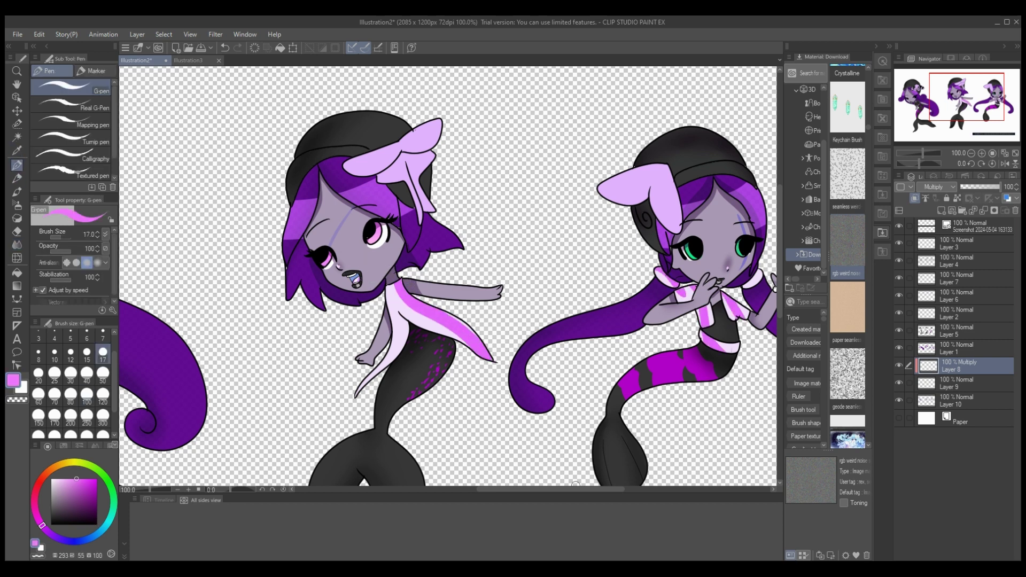
mouse_move(576, 489)
mouse_down()
mouse_move(512, 489)
mouse_move(580, 489)
mouse_up()
key(j)
key(p)
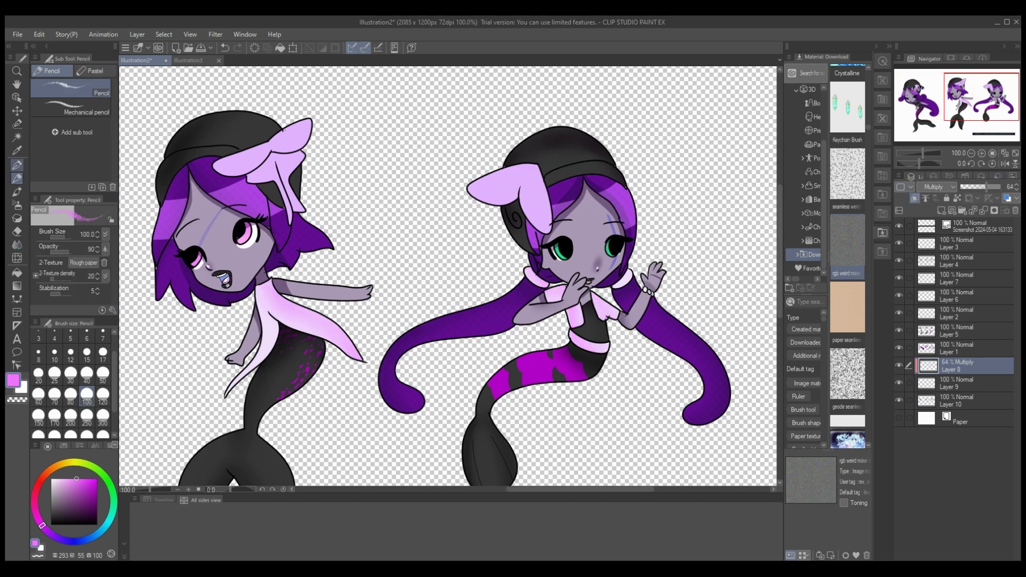
key(j)
key(ctrl+z)
key(ctrl+z)
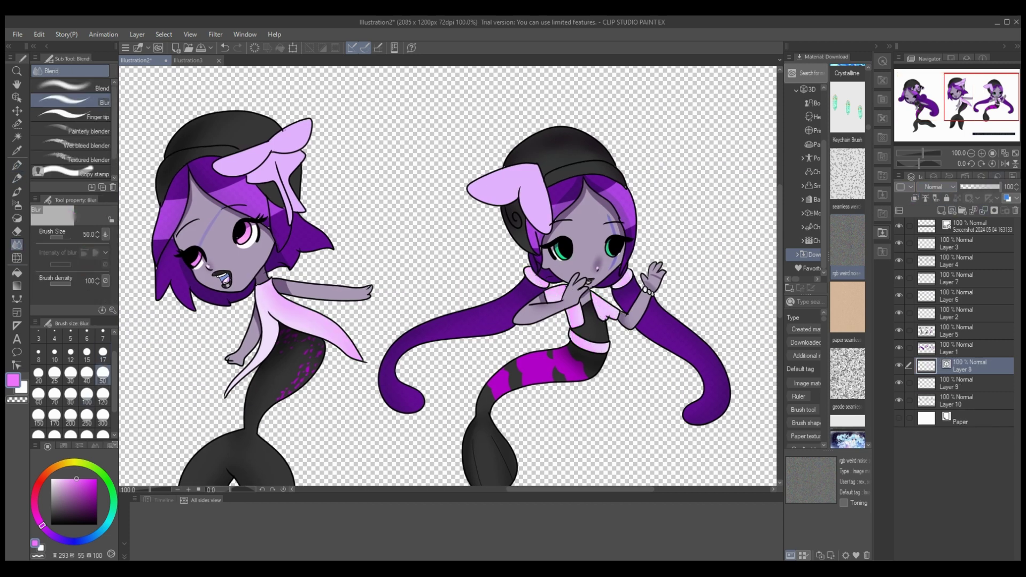
Step: Add a clipped layer above Layer 6 and paint irregular black markings on the third mermaid's hat butterfly with the size 17 G-pen
click(963, 296)
click(942, 210)
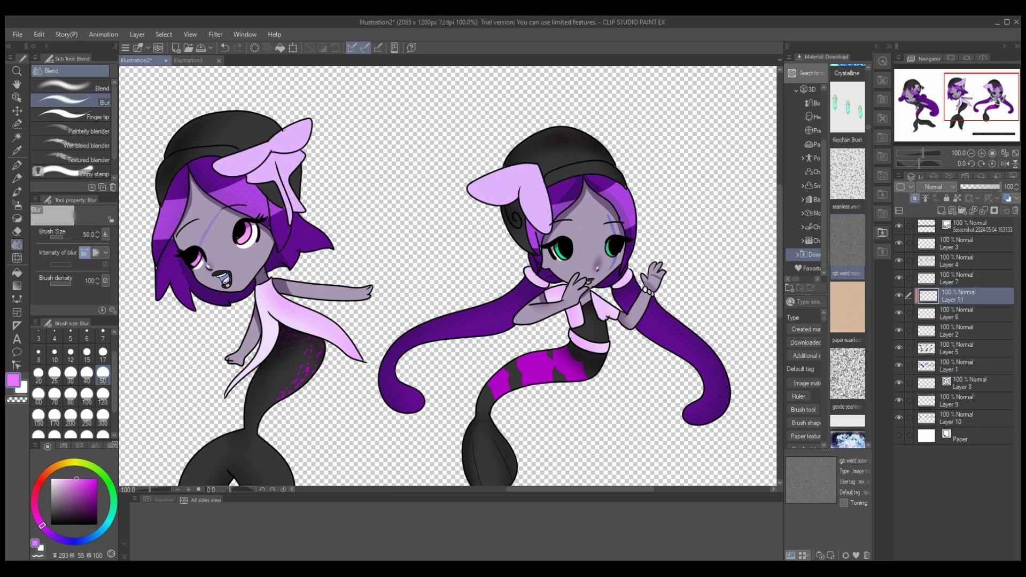
key(p)
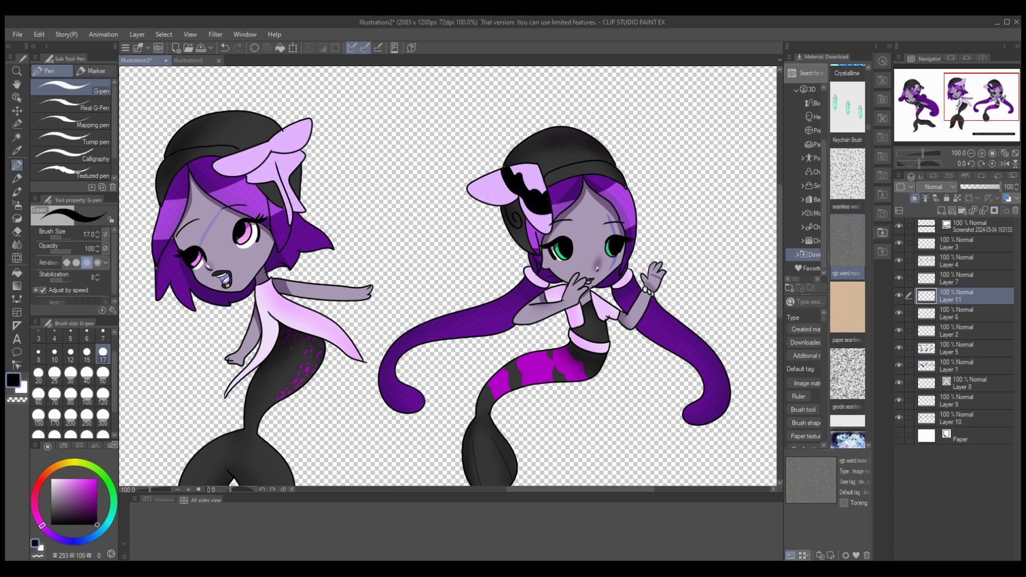
Step: Shade the first and second mermaids' hat butterflies in dark purple on the clipped Multiply Layer 11, blurring the first one's shading
scroll(306, 191, left, 5)
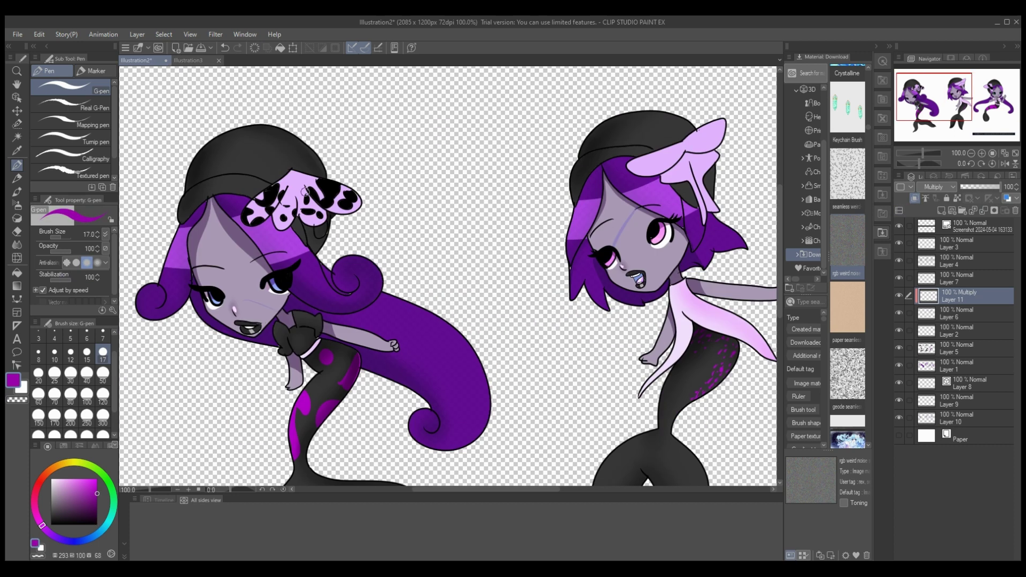
key(j)
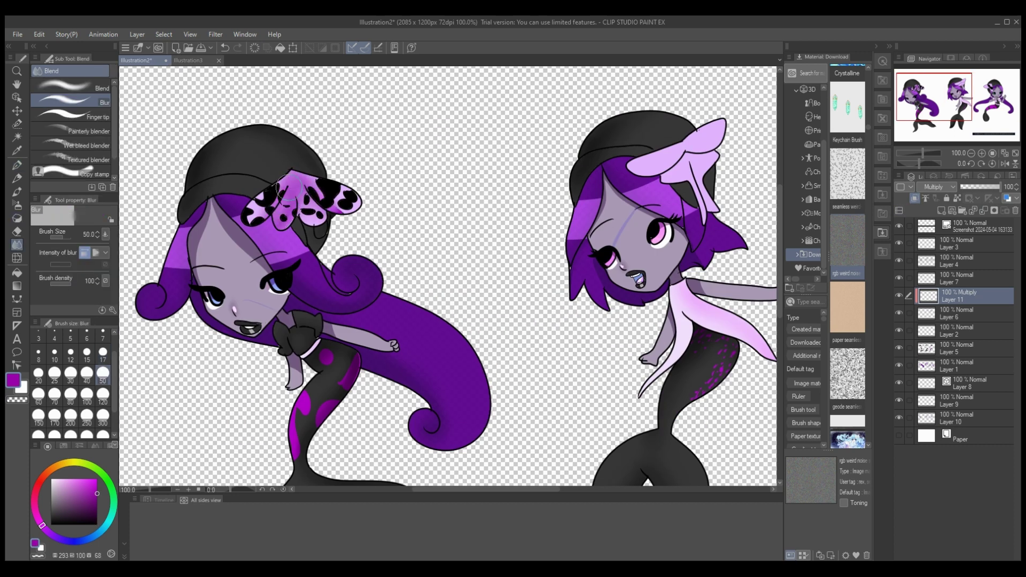
scroll(323, 195, right, 2)
key(p)
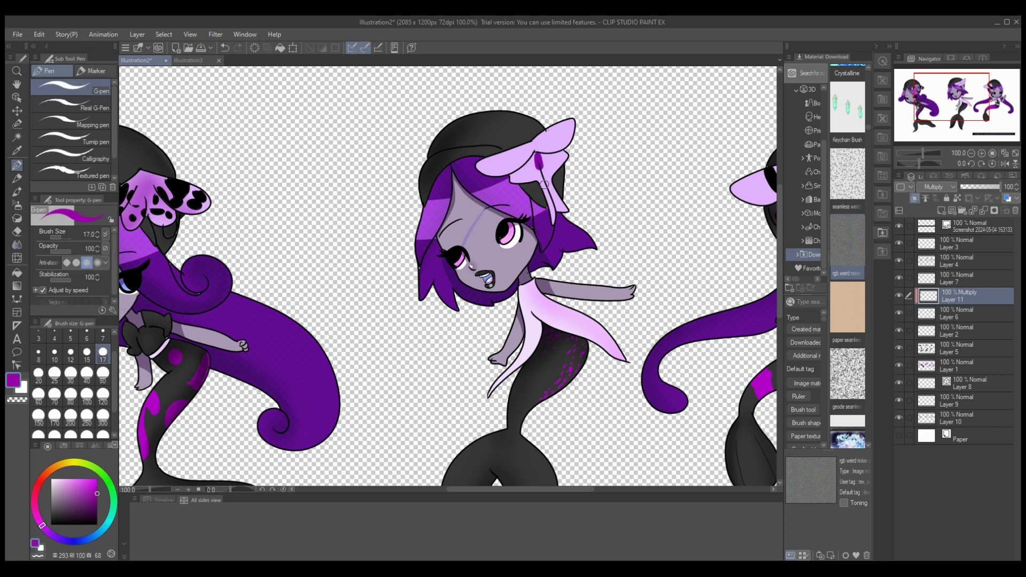
key(alt+bracketleft)
drag(468, 176, 535, 152)
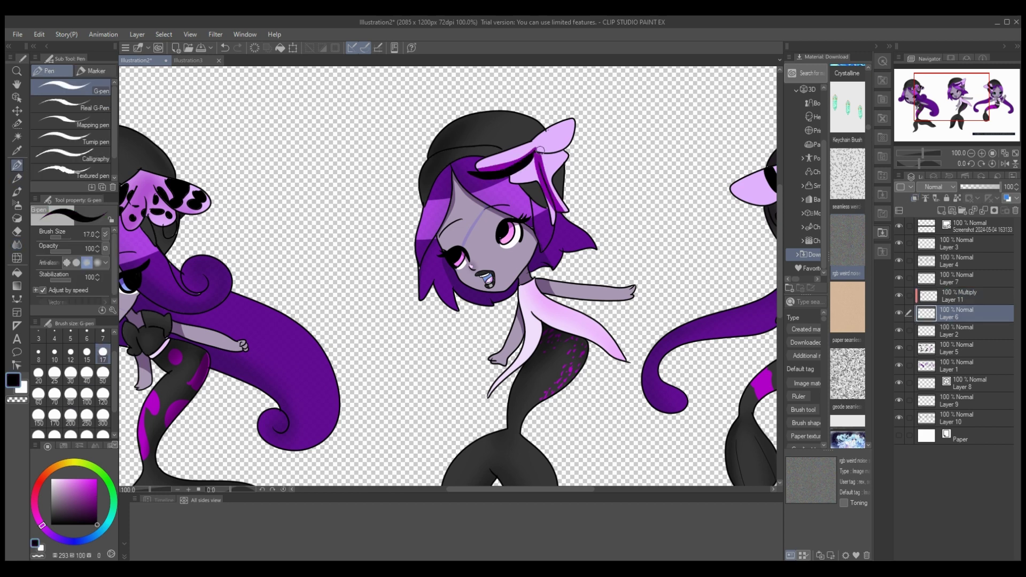
key(ctrl+z)
Step: Paint thick black edges on the second mermaid's hat butterfly on a new clipped layer and merge that layer into Layer 6
key(ctrl+shift+n)
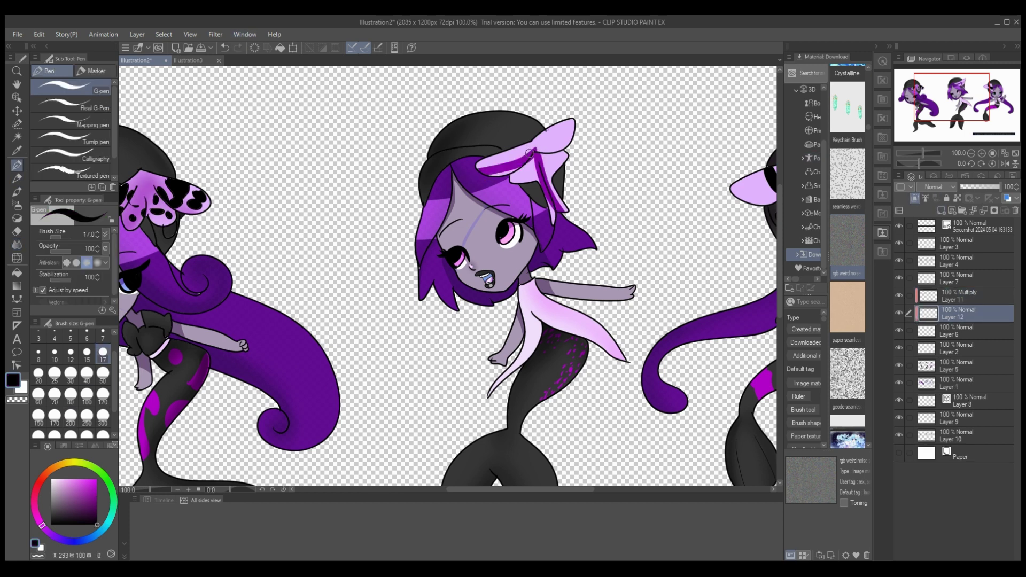
mouse_move(484, 172)
mouse_down()
mouse_move(557, 156)
mouse_move(575, 121)
mouse_up()
key(ctrl+z)
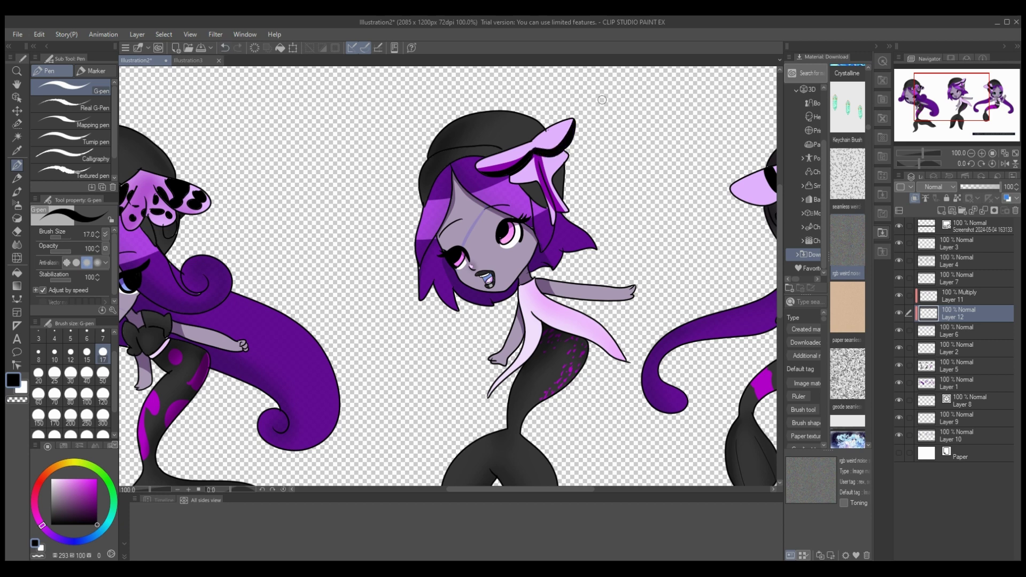
click(1015, 210)
Step: Shade the third mermaid's hat butterfly in purple on Layer 11, blur the butterflies' shading at size 50 and merge the layer into Layer 6
click(963, 295)
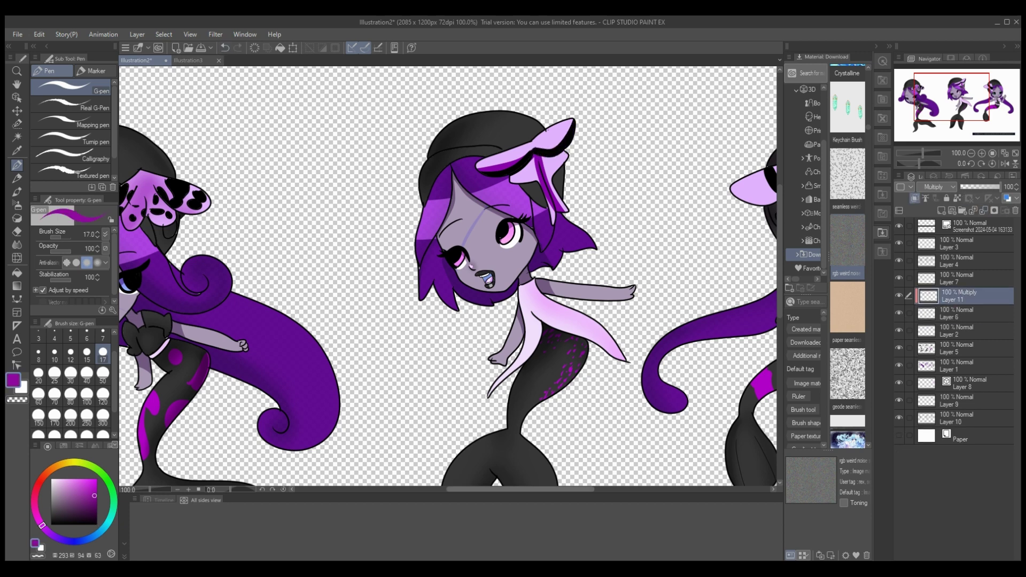
scroll(634, 418, right, 5)
key(j)
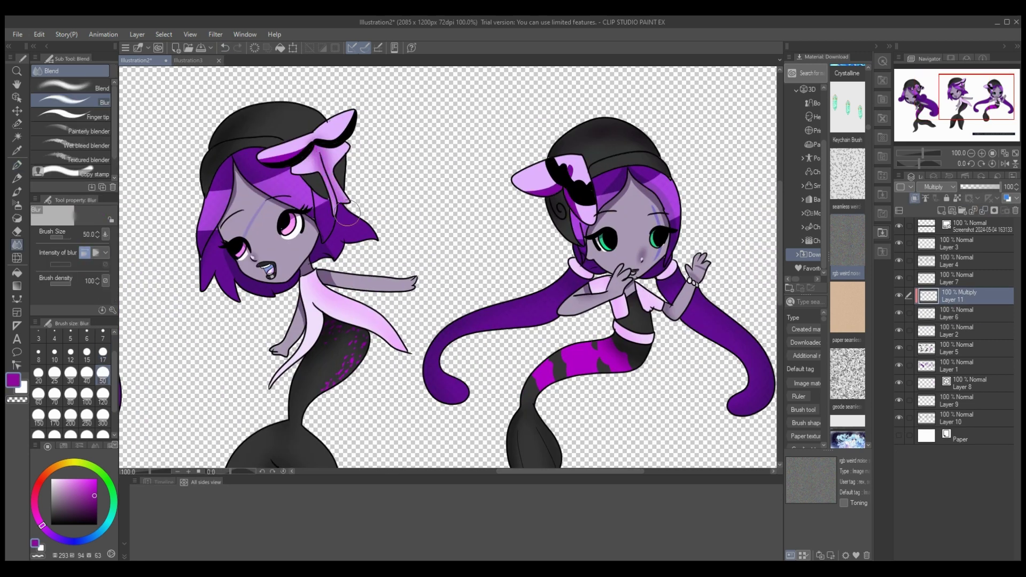
scroll(310, 156, left, 5)
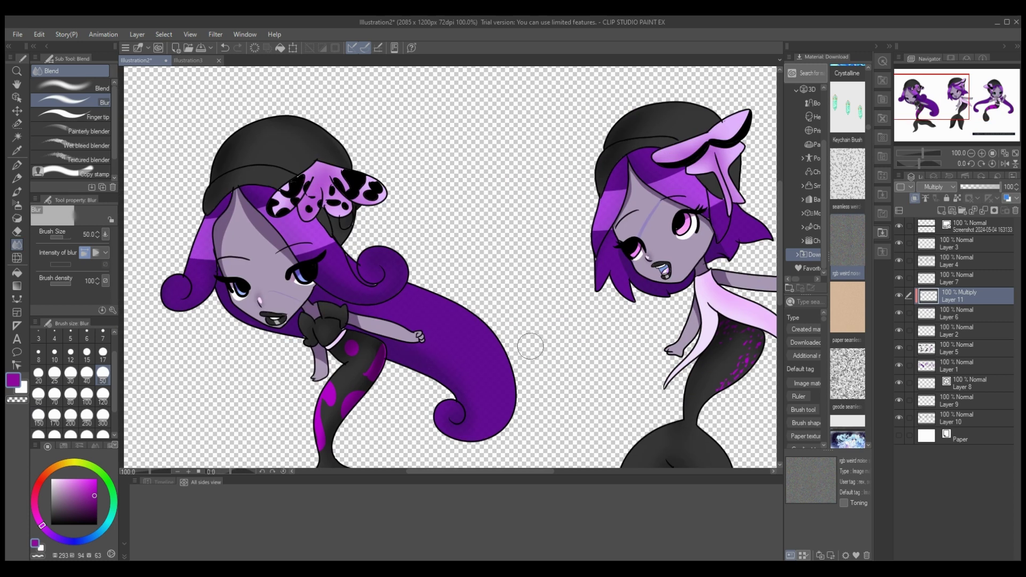
scroll(451, 270, down, 3)
key(ctrl+e)
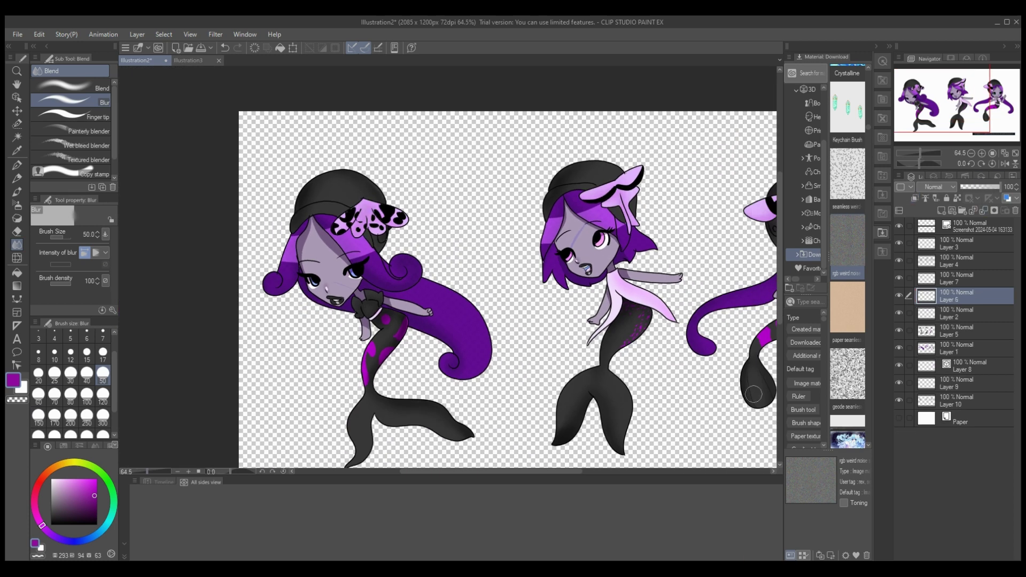